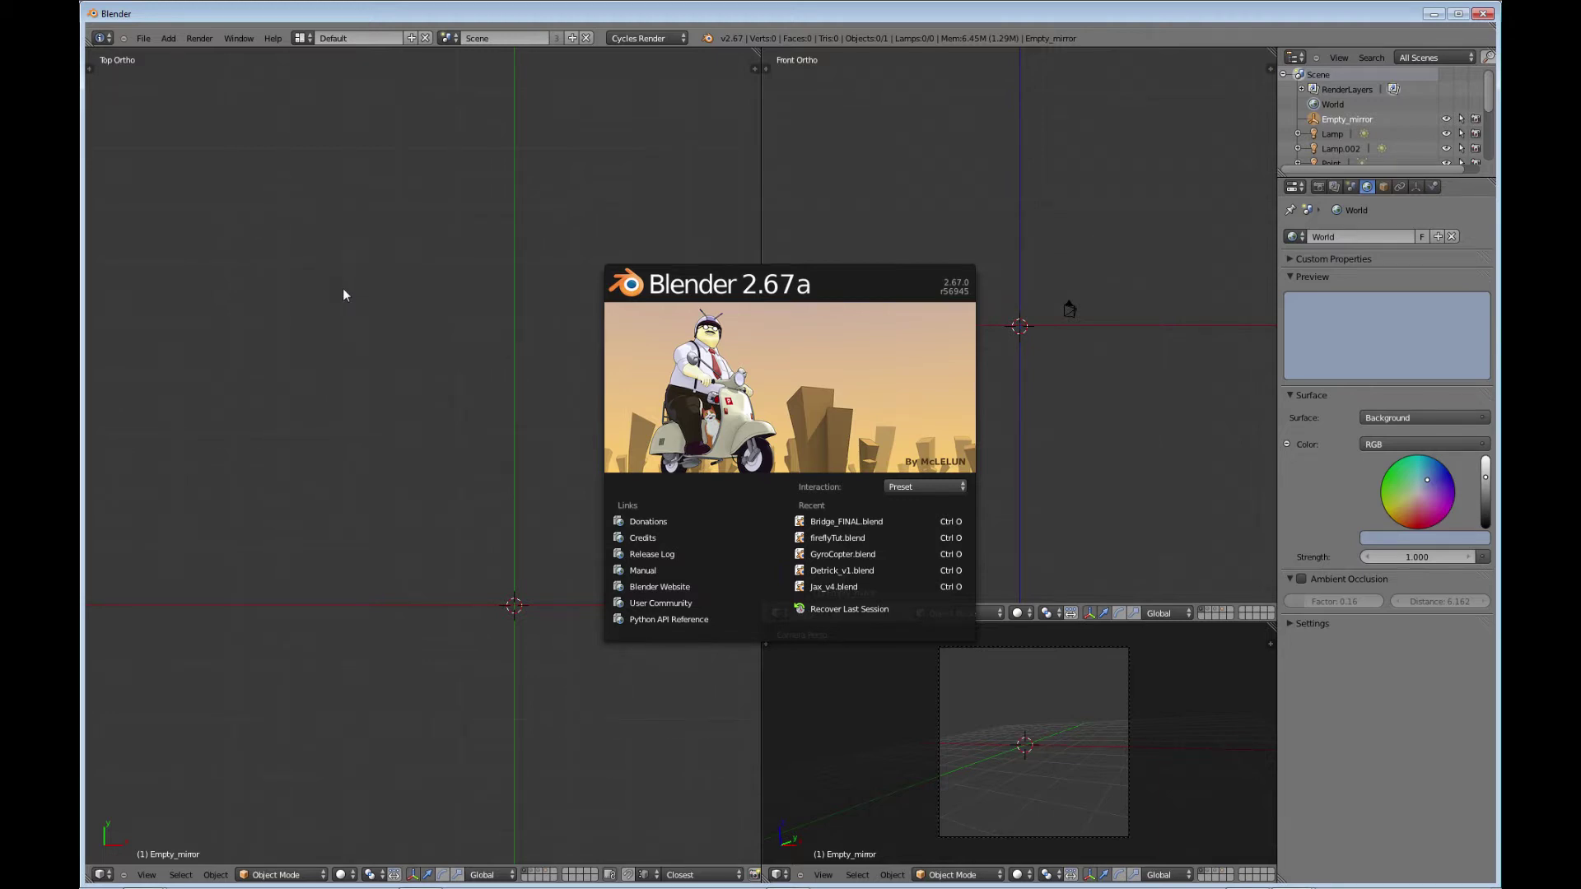
# Step: Dismiss the Blender splash screen to reveal the empty default scene
pyautogui.click(340, 363)
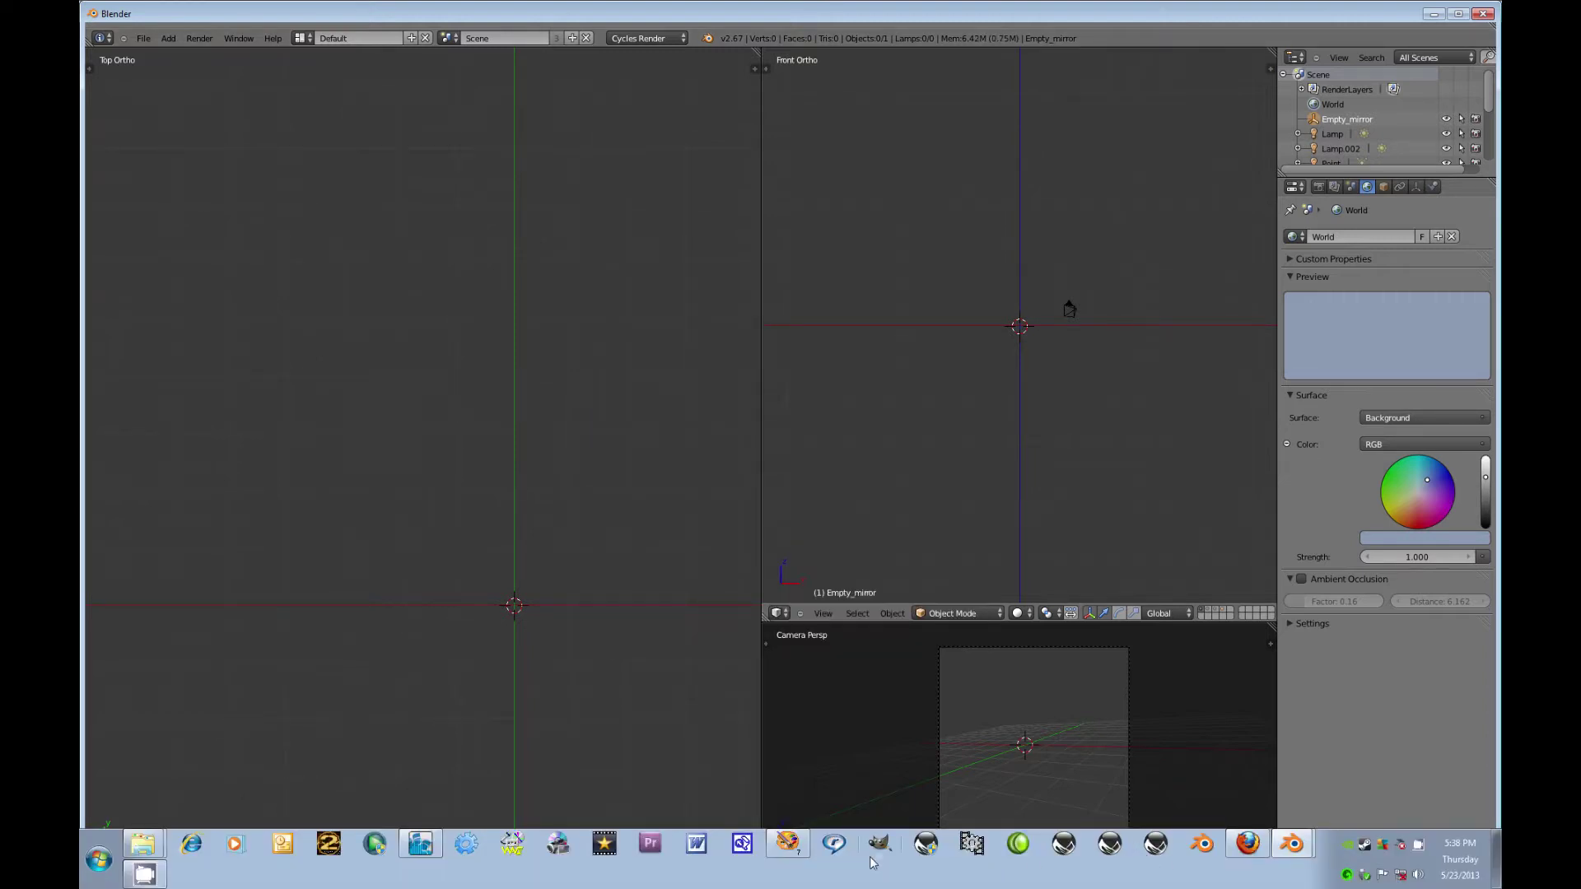
# Step: Bring up the truck instruction scan in Paint Shop Pro and look over its side views
pyautogui.click(788, 847)
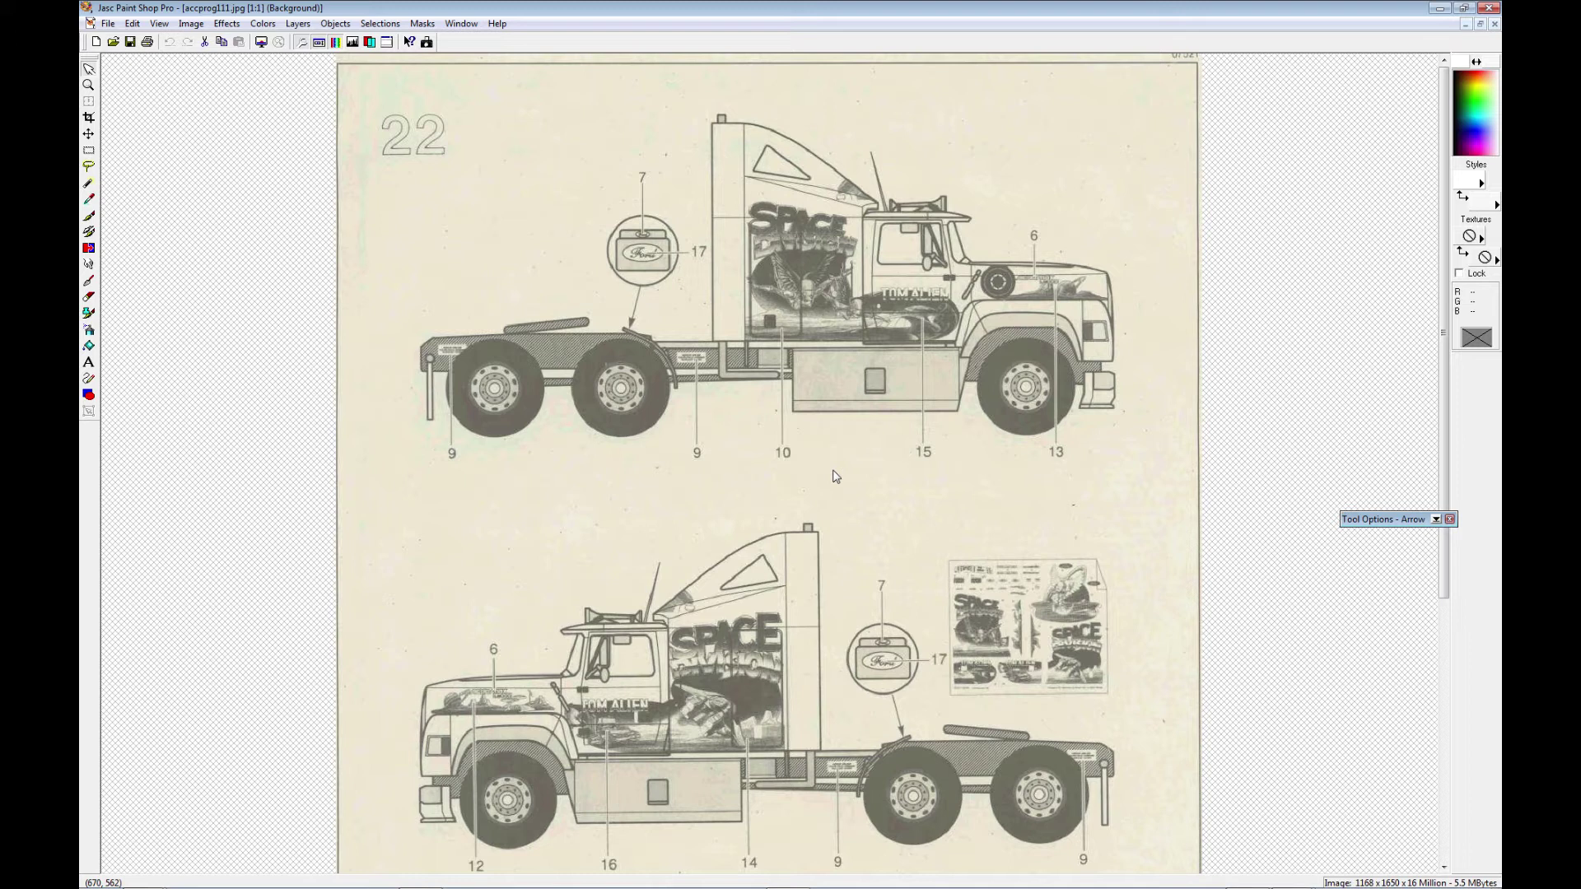
pyautogui.moveTo(1112, 881)
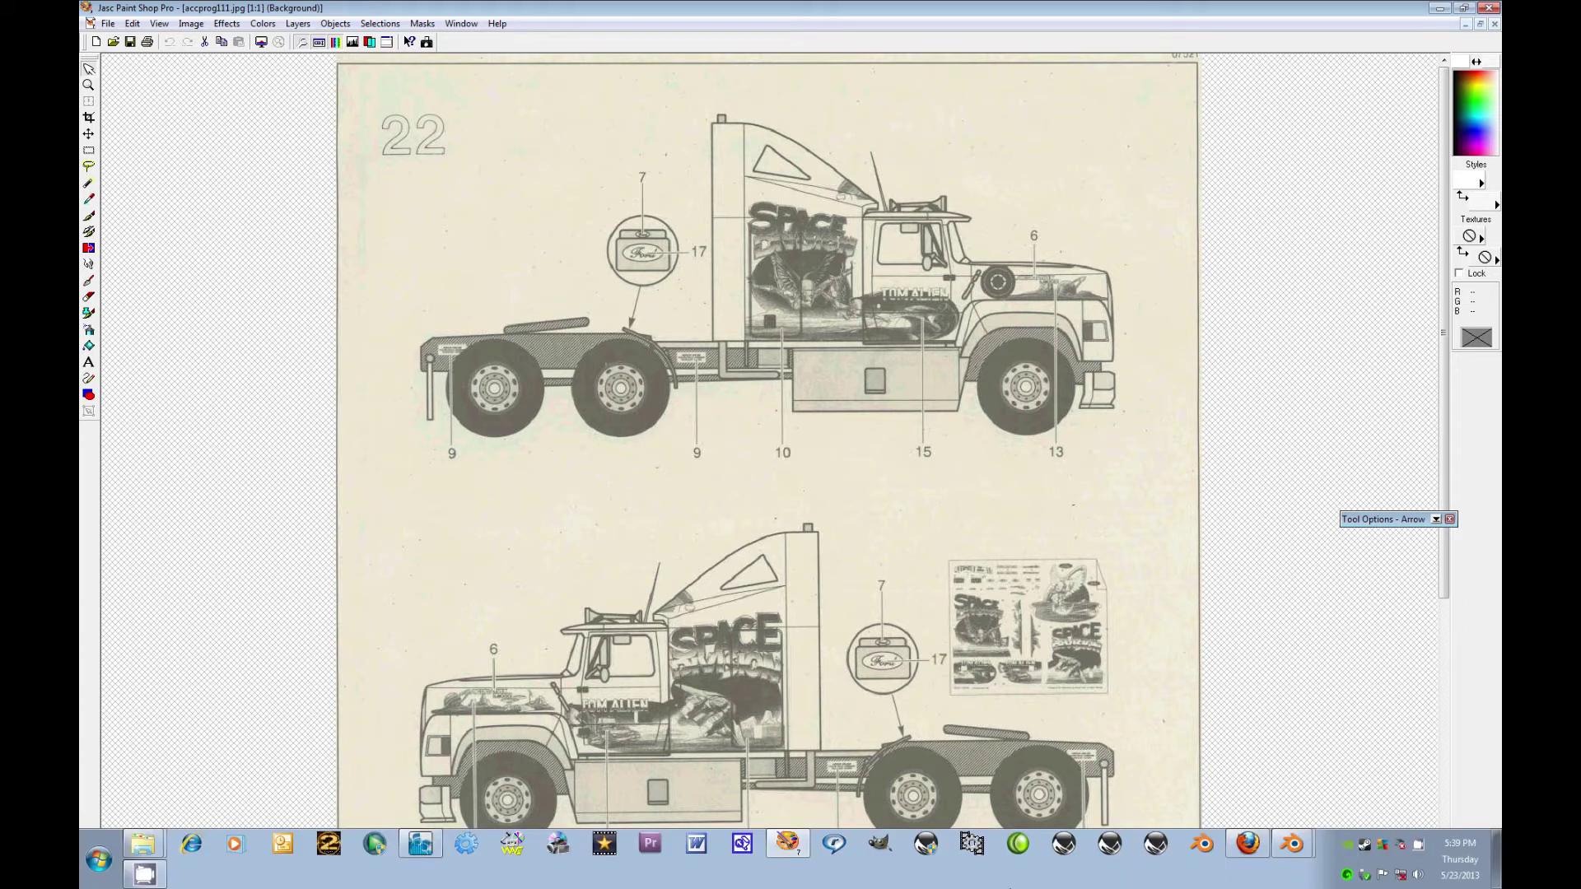
pyautogui.click(1247, 844)
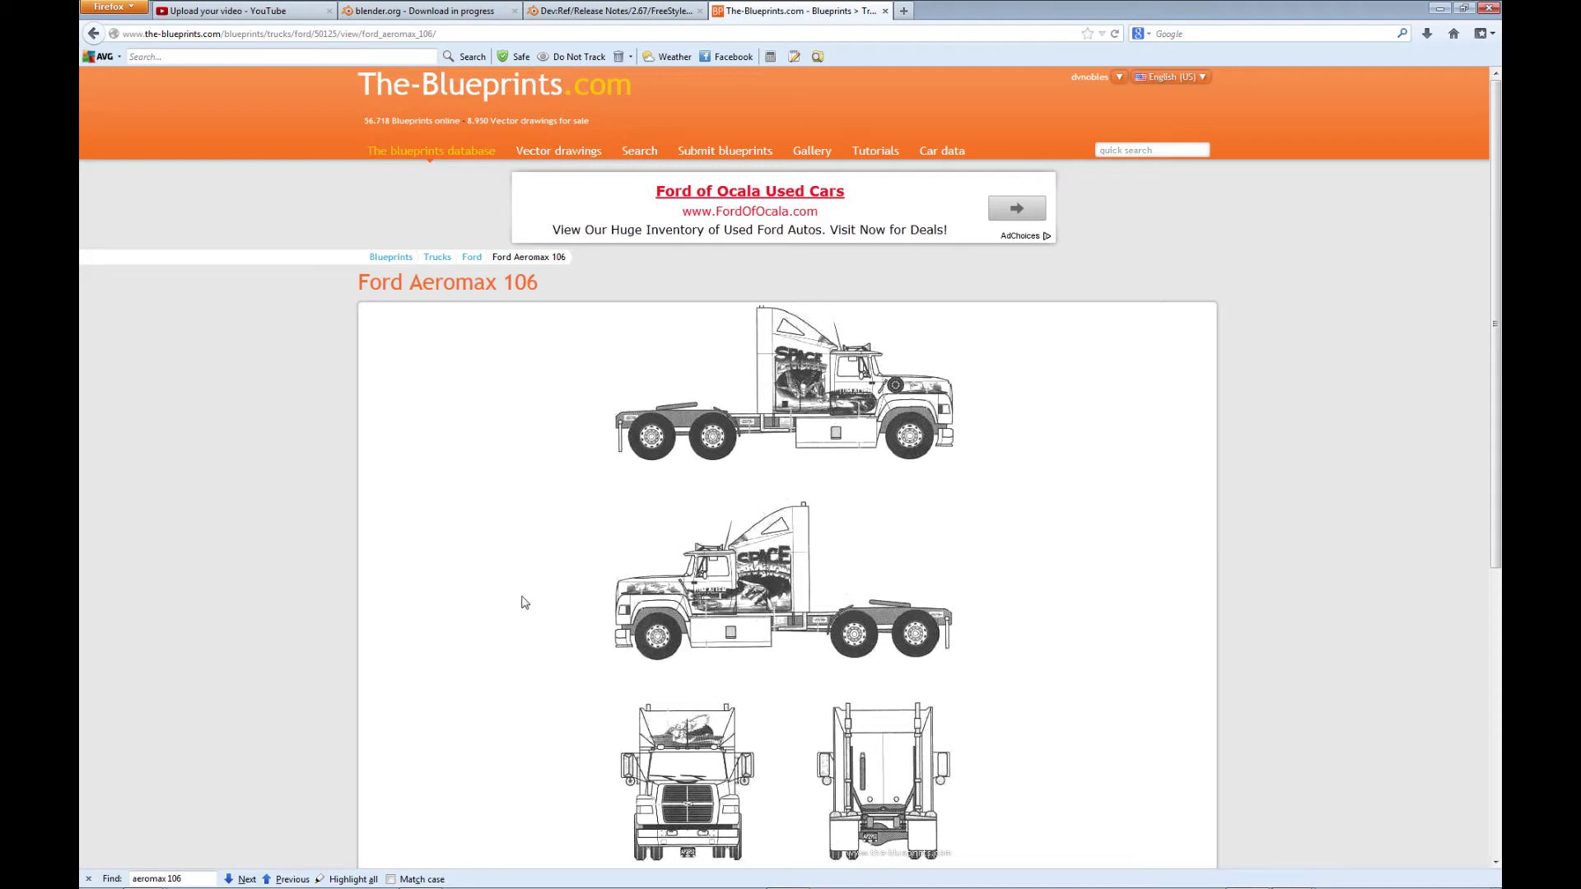
pyautogui.scroll(-3, 583, 536)
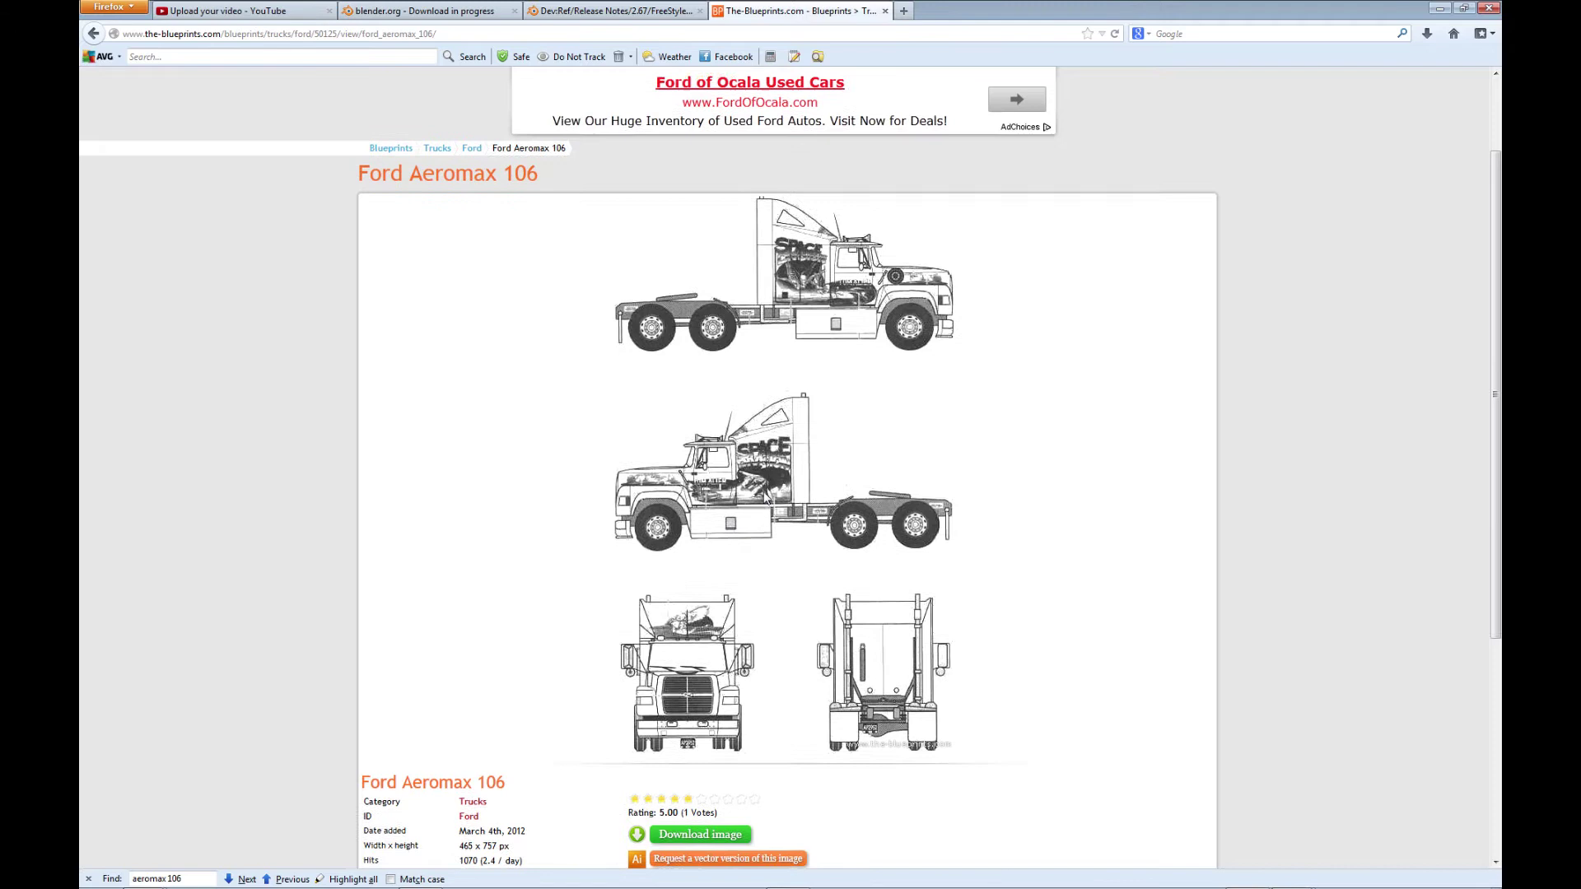
pyautogui.scroll(3, 988, 370)
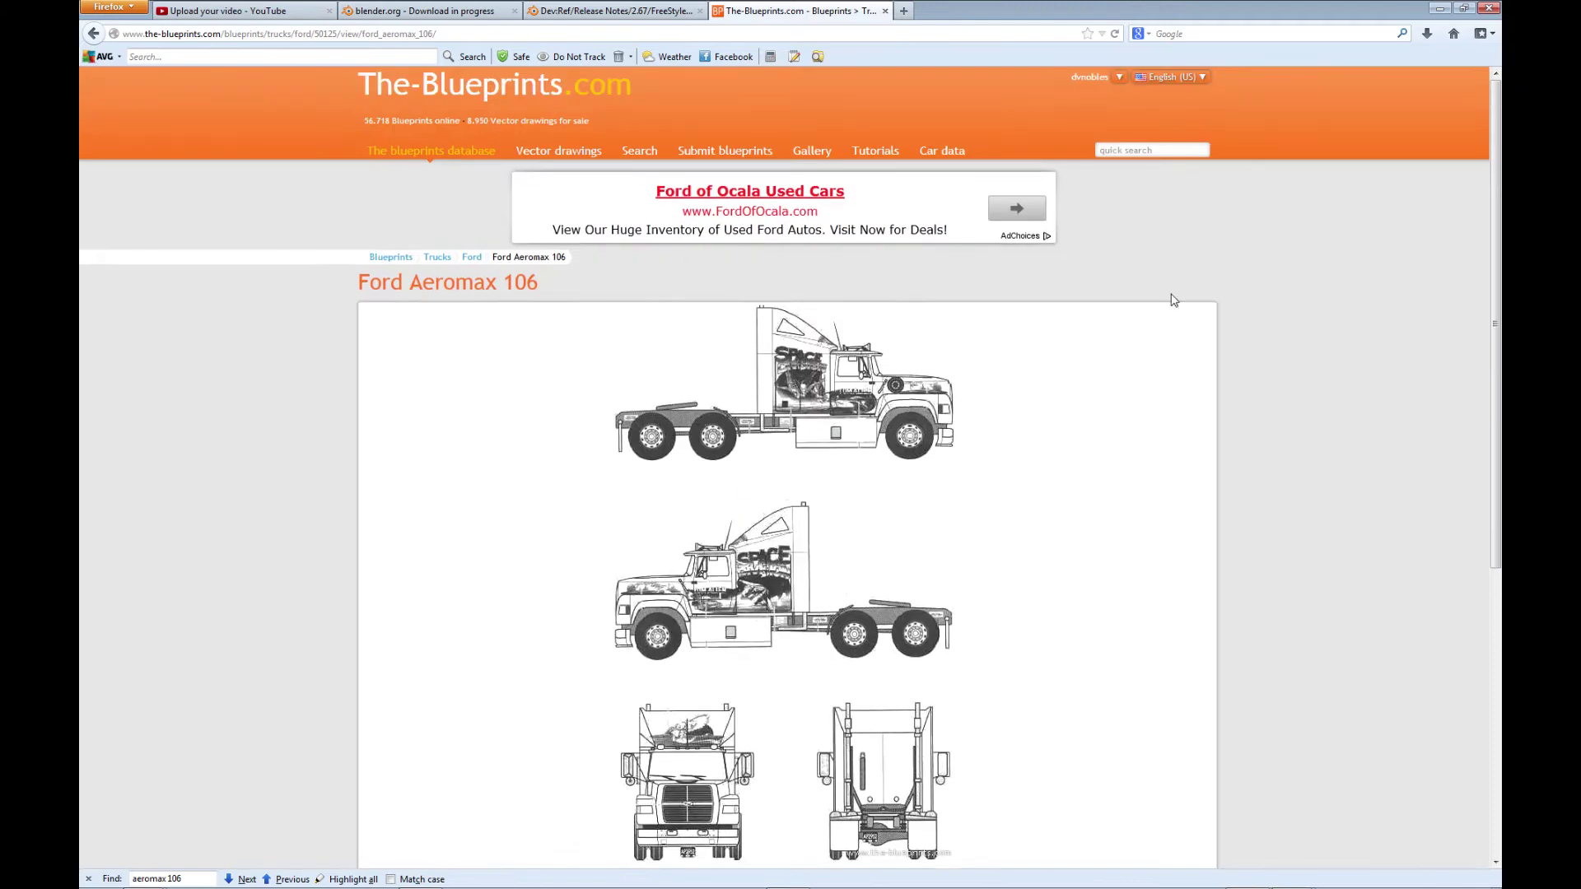
# Step: Return to the accprog111.jpg scan and zoom and pan across the truck's side, front and rear views
pyautogui.click(1440, 8)
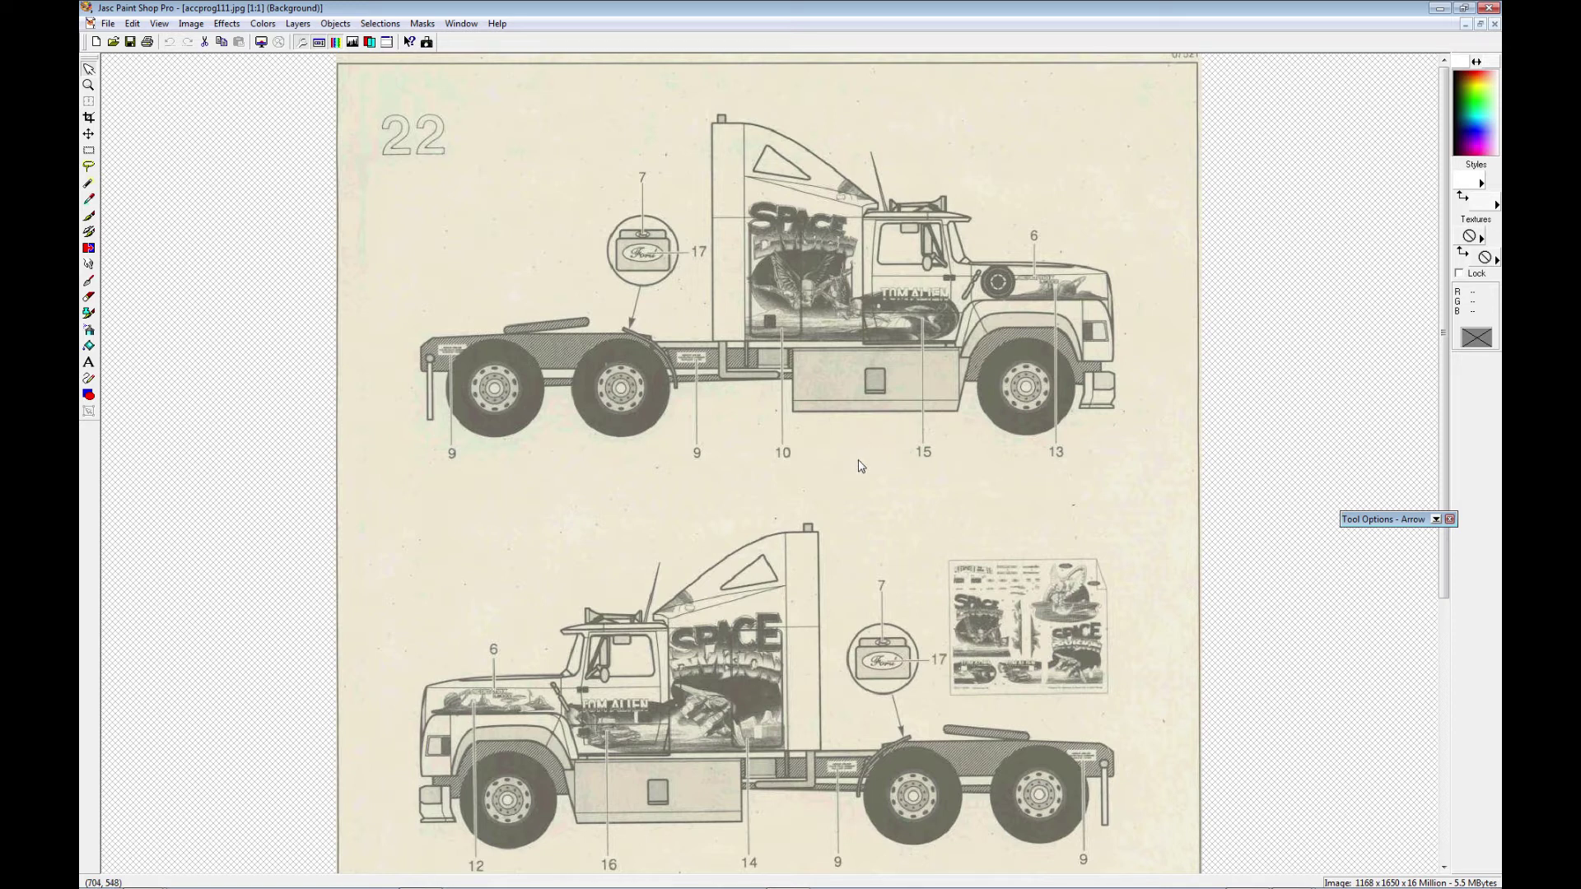
pyautogui.scroll(-1, 869, 466)
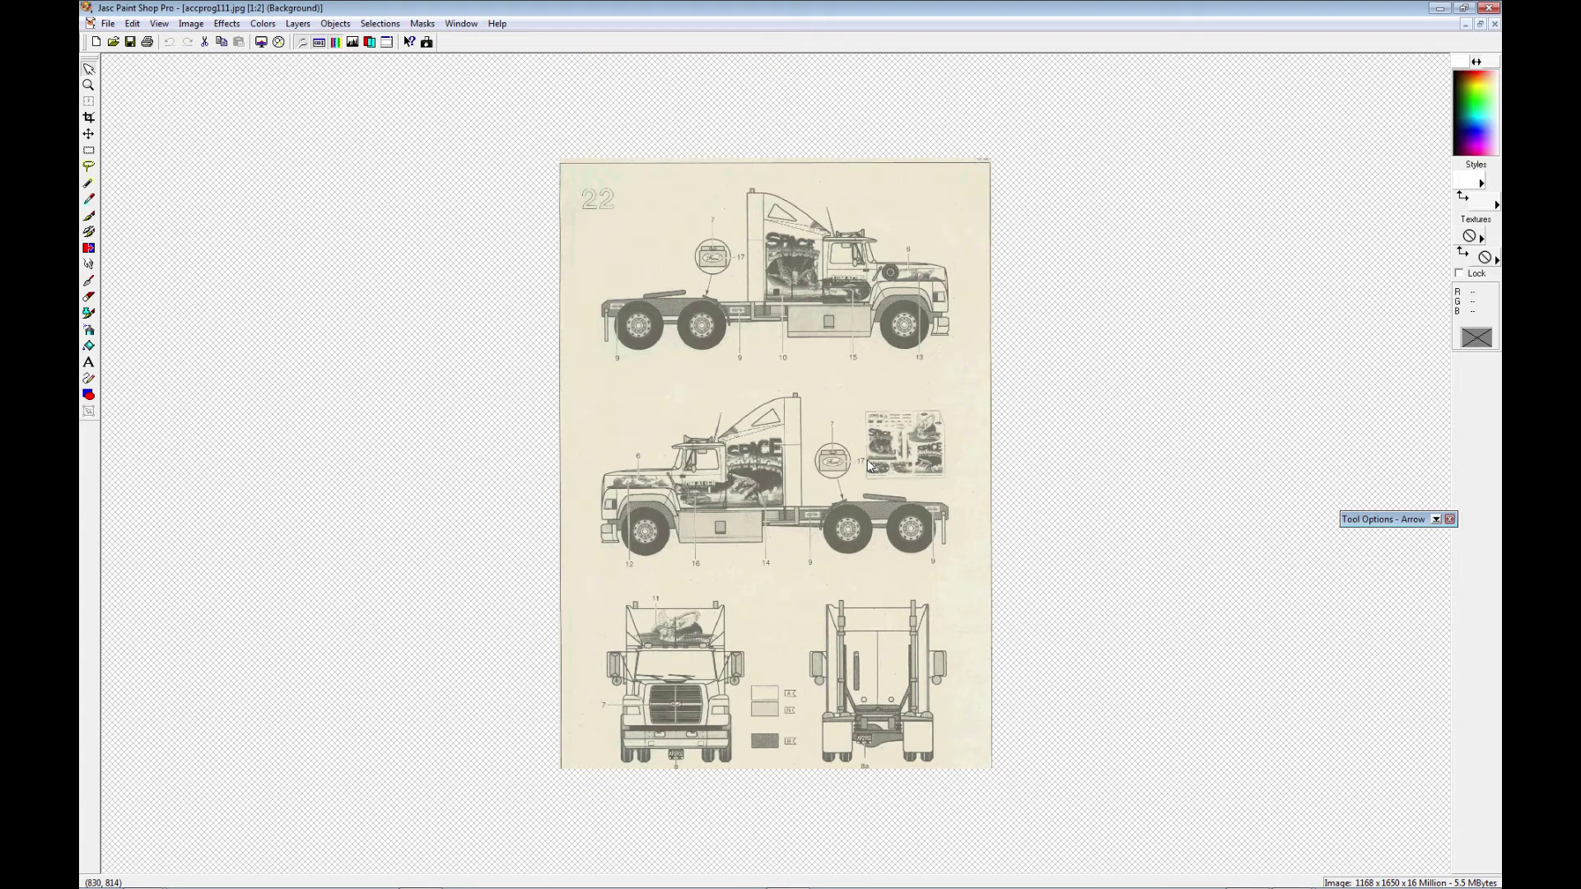
pyautogui.scroll(1, 789, 395)
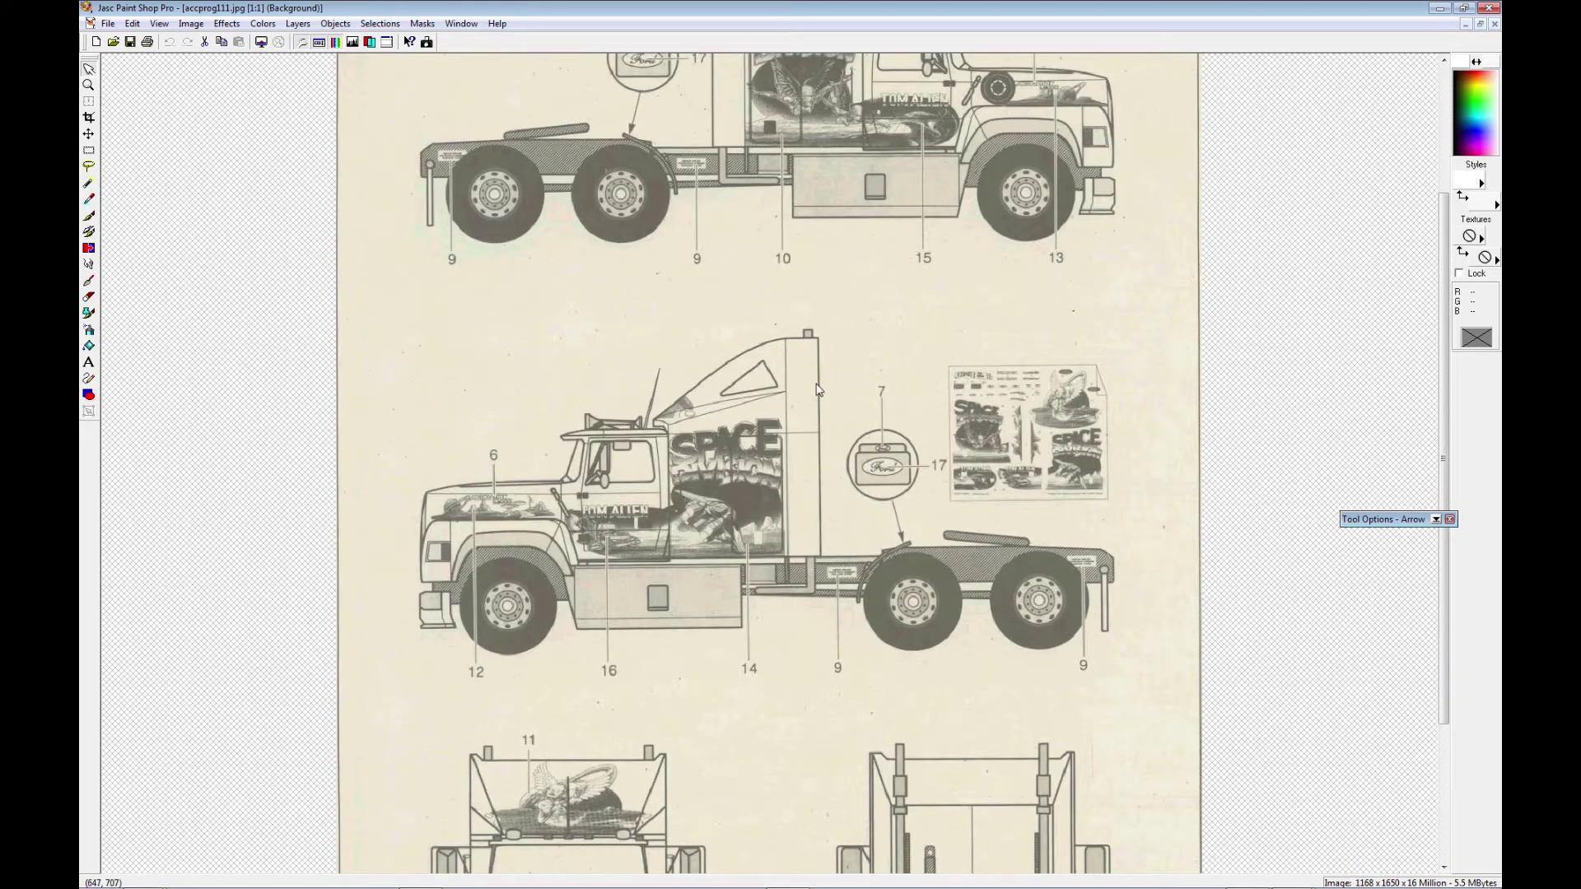
pyautogui.moveTo(789, 386); pyautogui.dragTo(1144, 530)
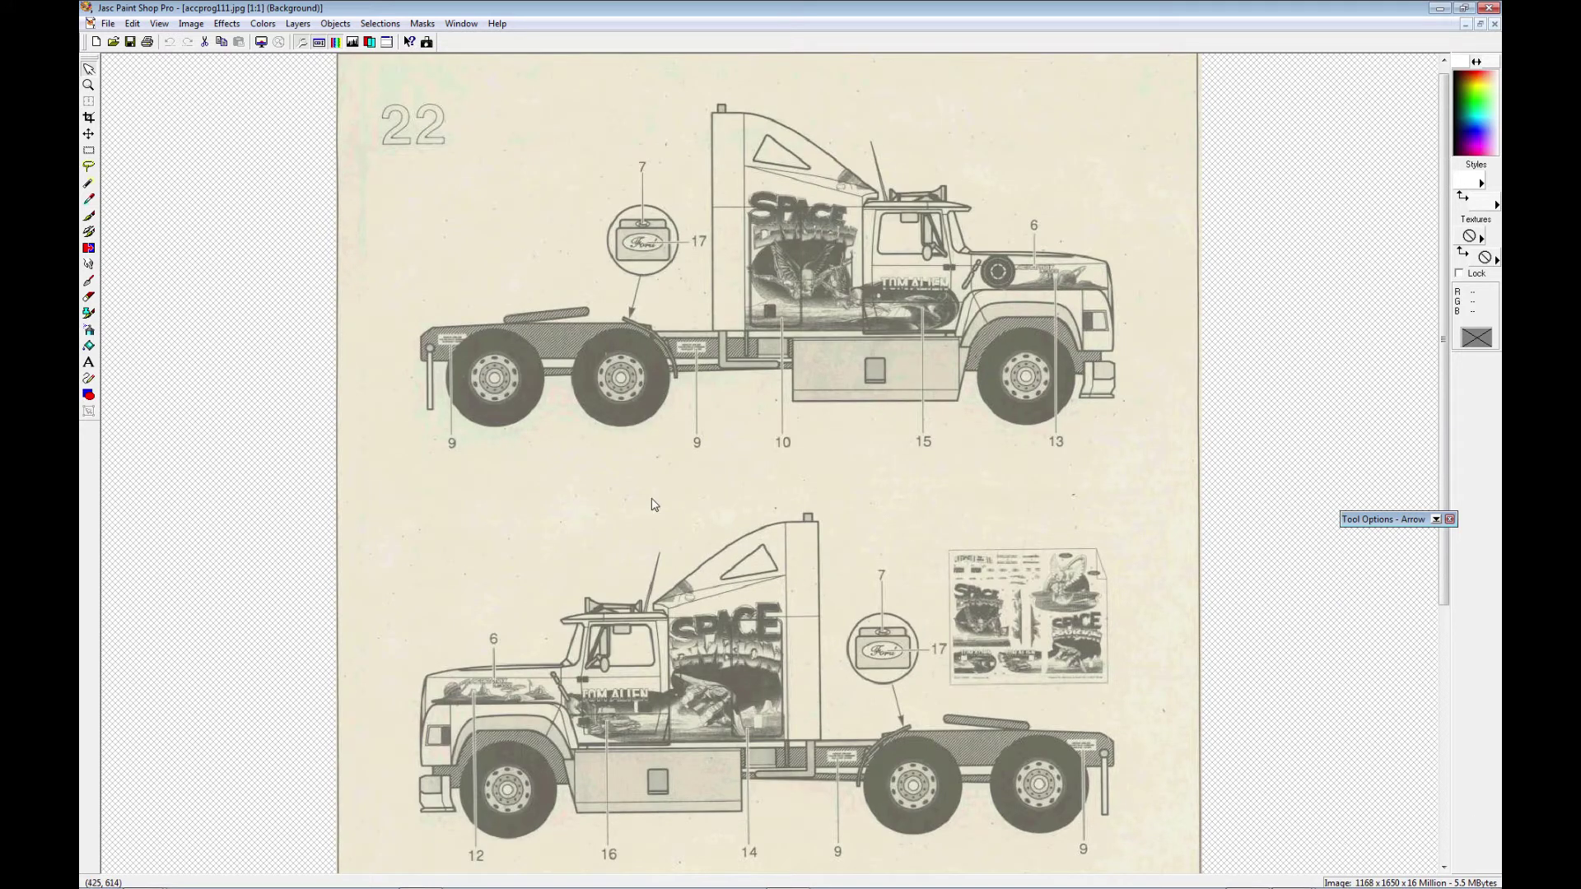
pyautogui.scroll(-3, 675, 498)
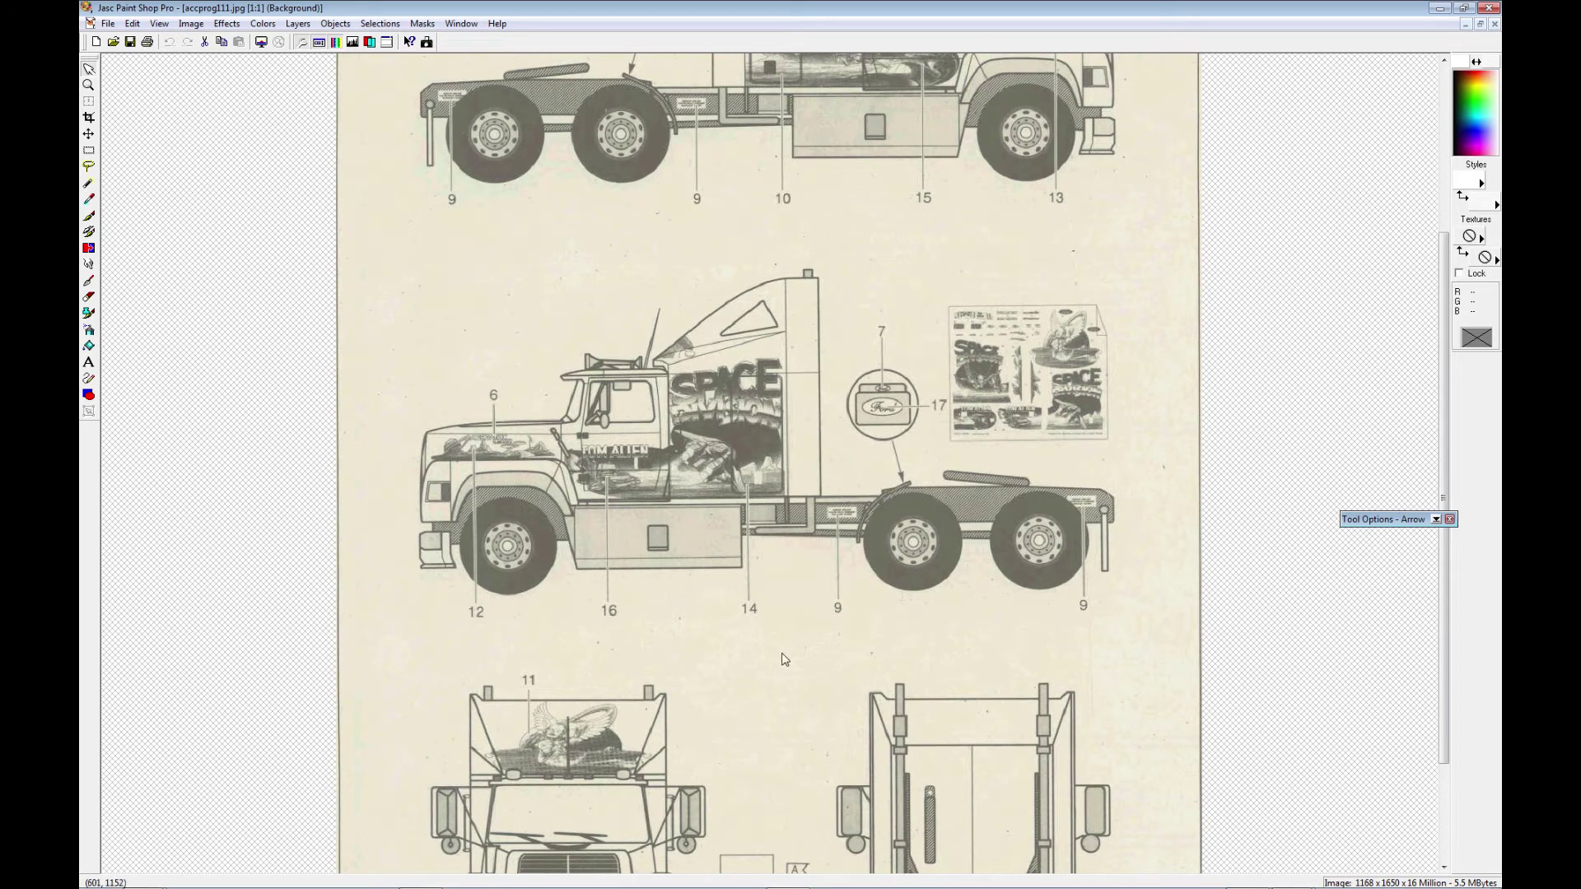
pyautogui.scroll(-2, 791, 499)
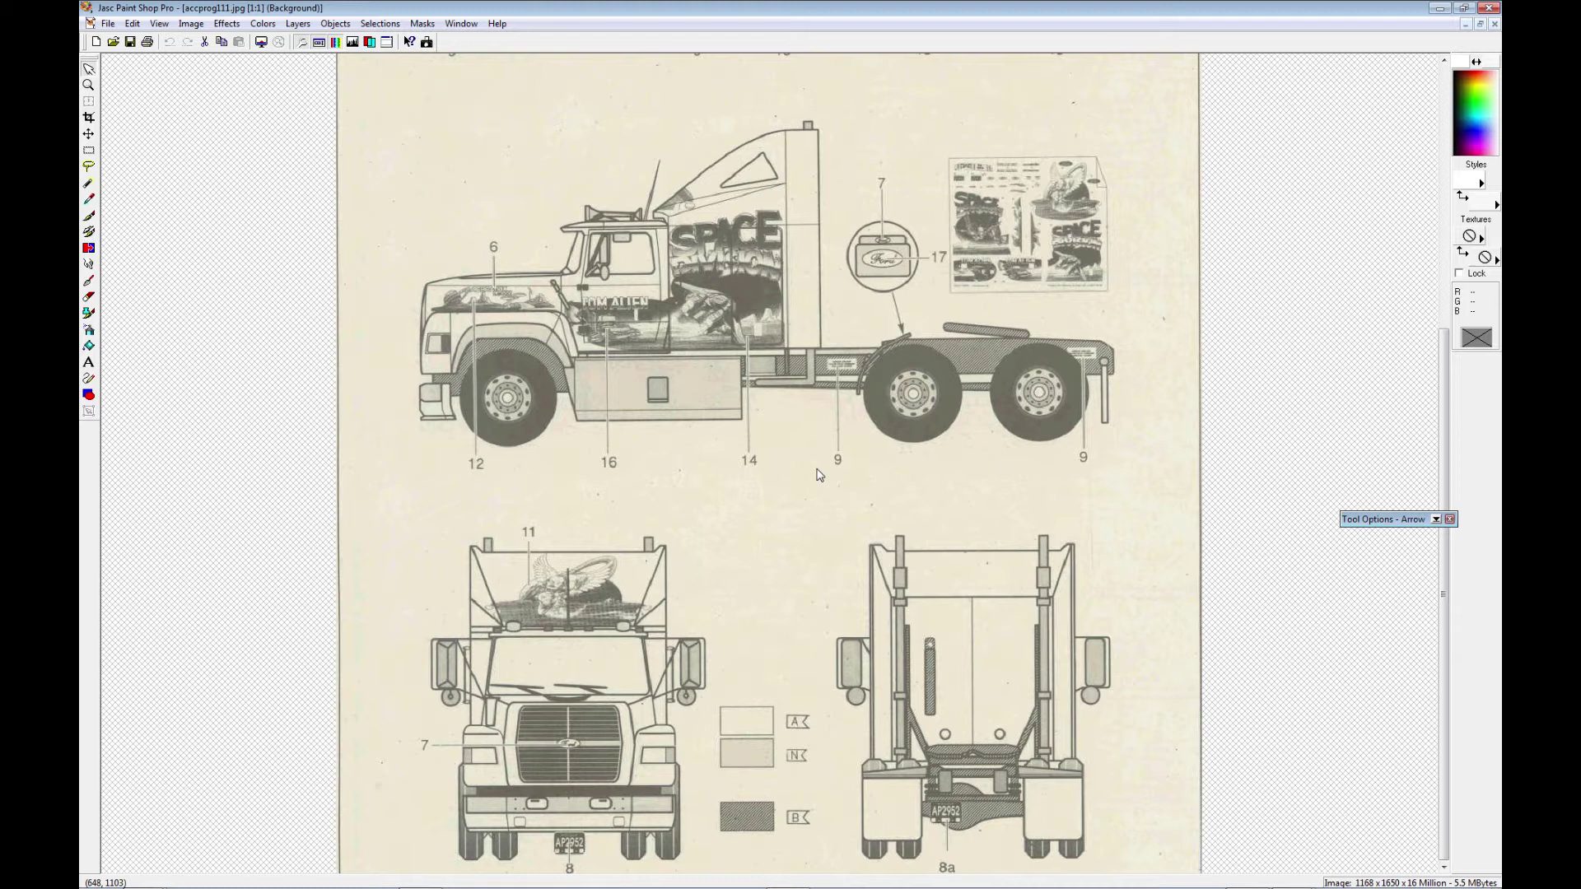
pyautogui.moveTo(821, 475); pyautogui.dragTo(806, 779)
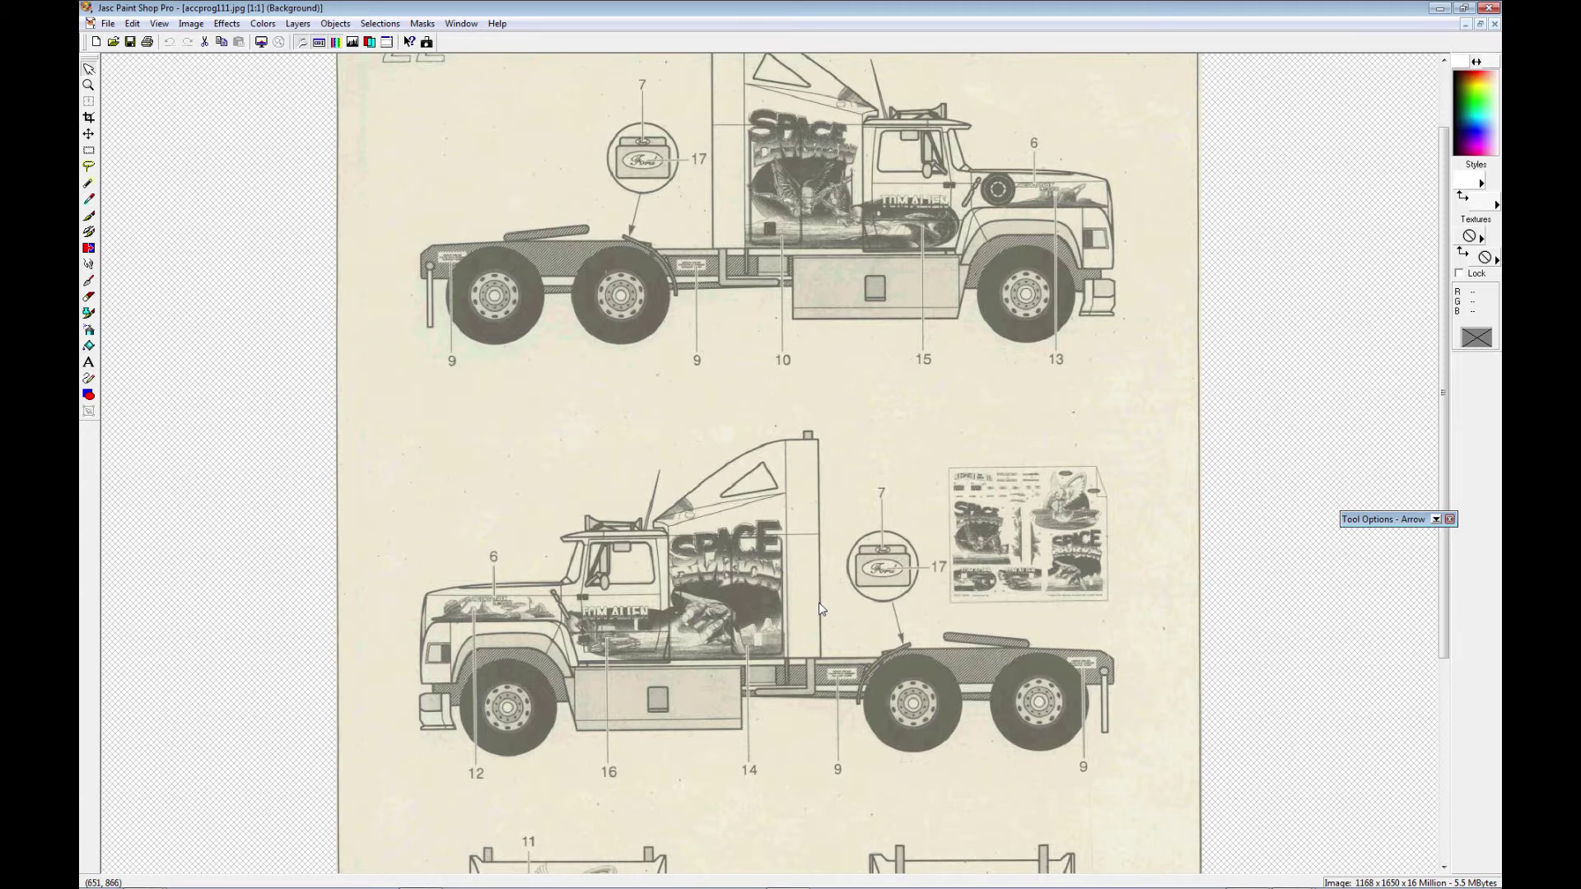
pyautogui.moveTo(819, 599); pyautogui.dragTo(785, 764)
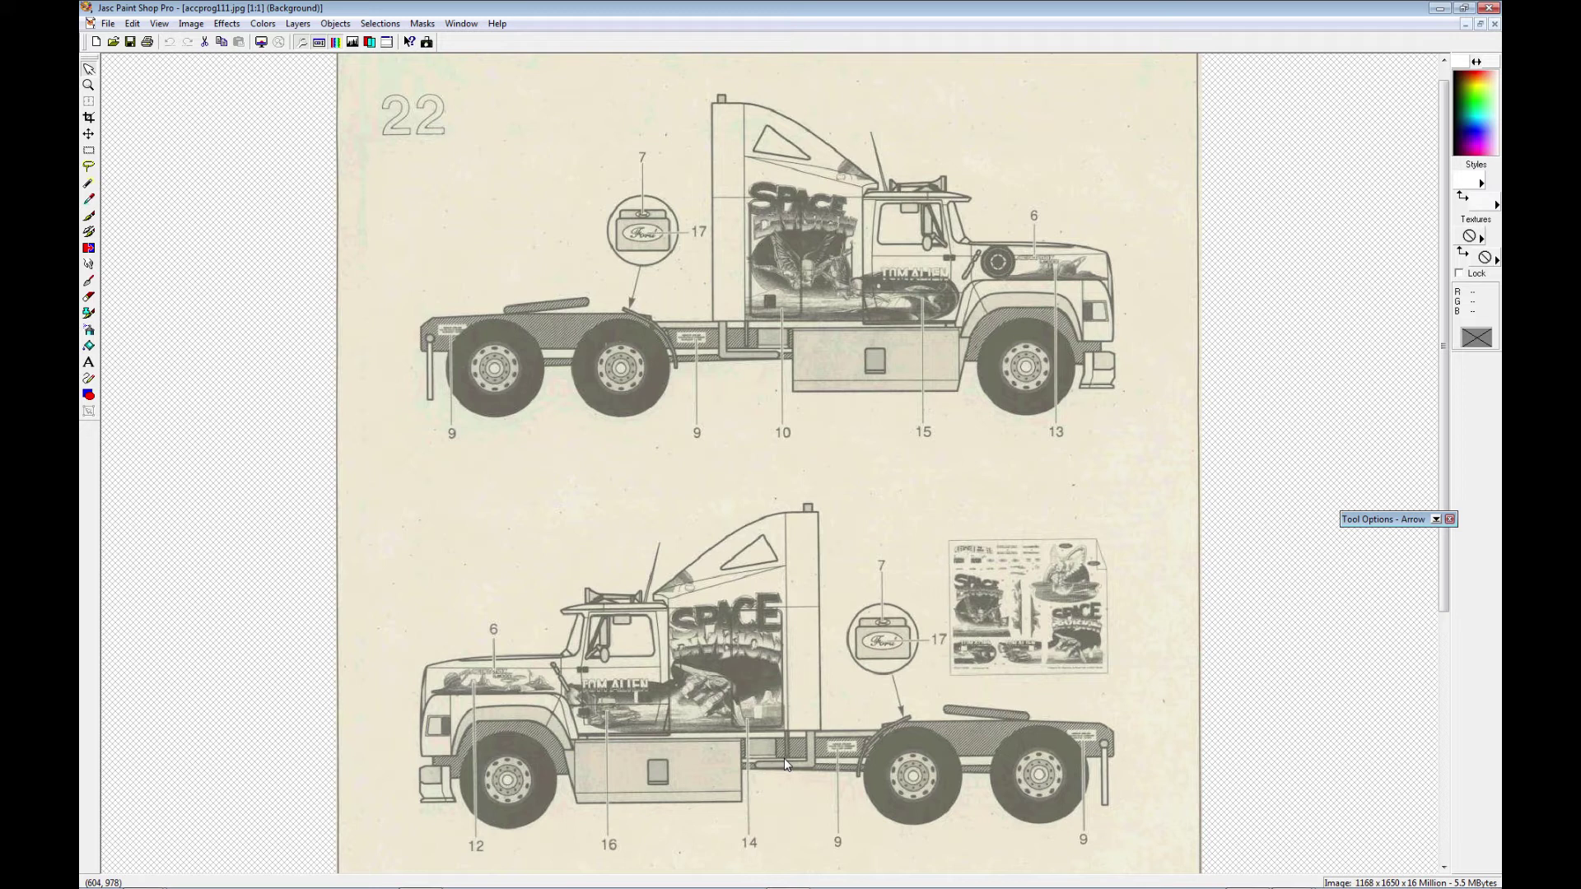
pyautogui.moveTo(836, 445); pyautogui.dragTo(847, 387)
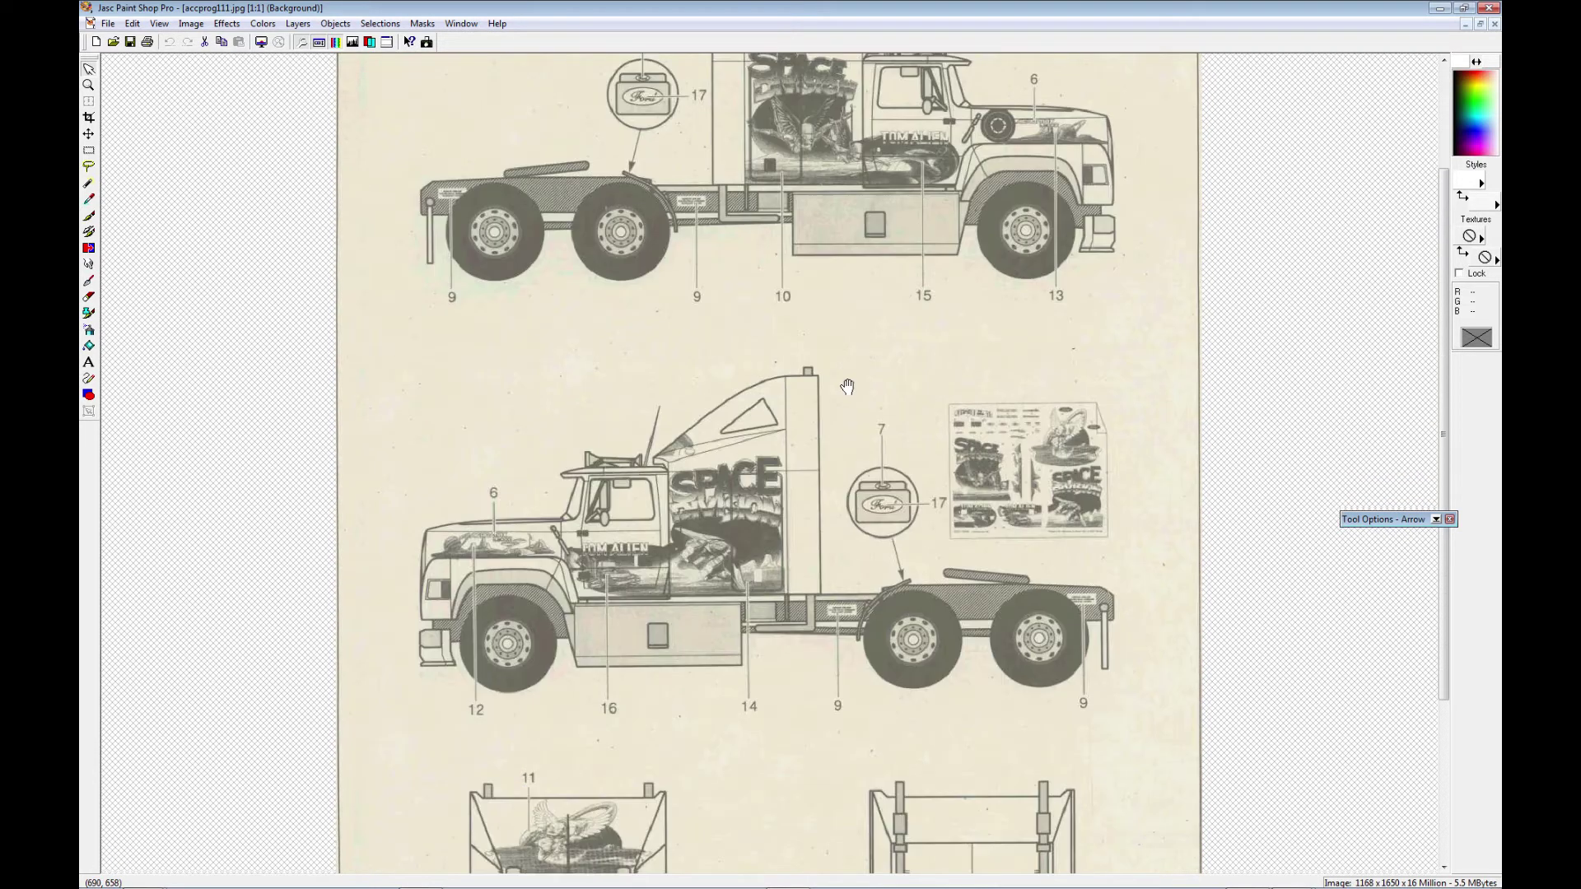
pyautogui.scroll(-3, 848, 386)
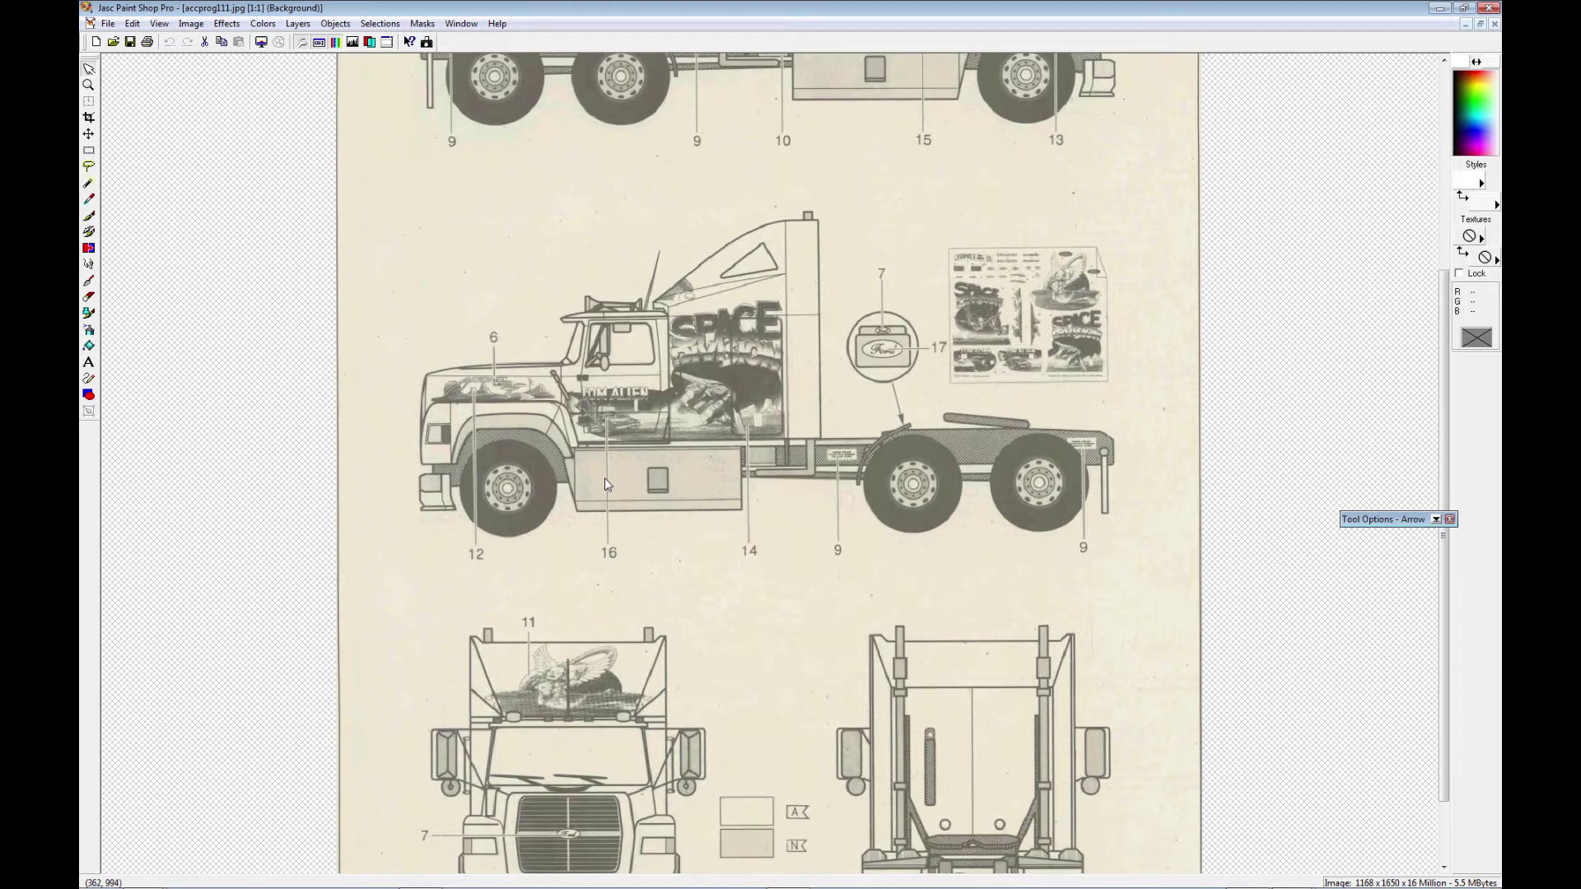
pyautogui.scroll(-2, 605, 485)
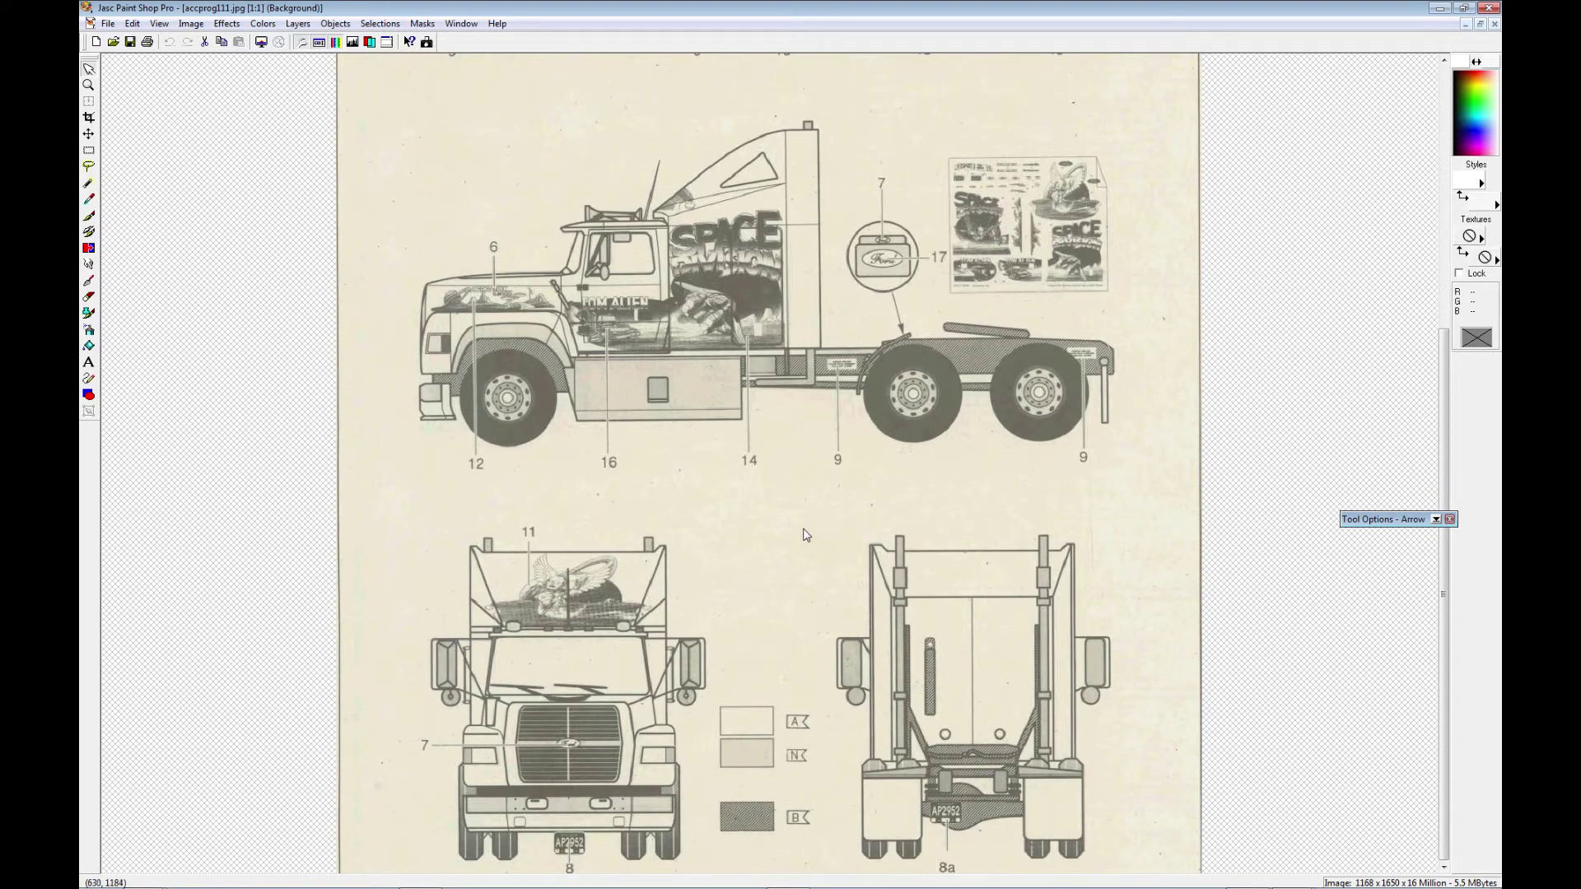
pyautogui.scroll(4, 809, 509)
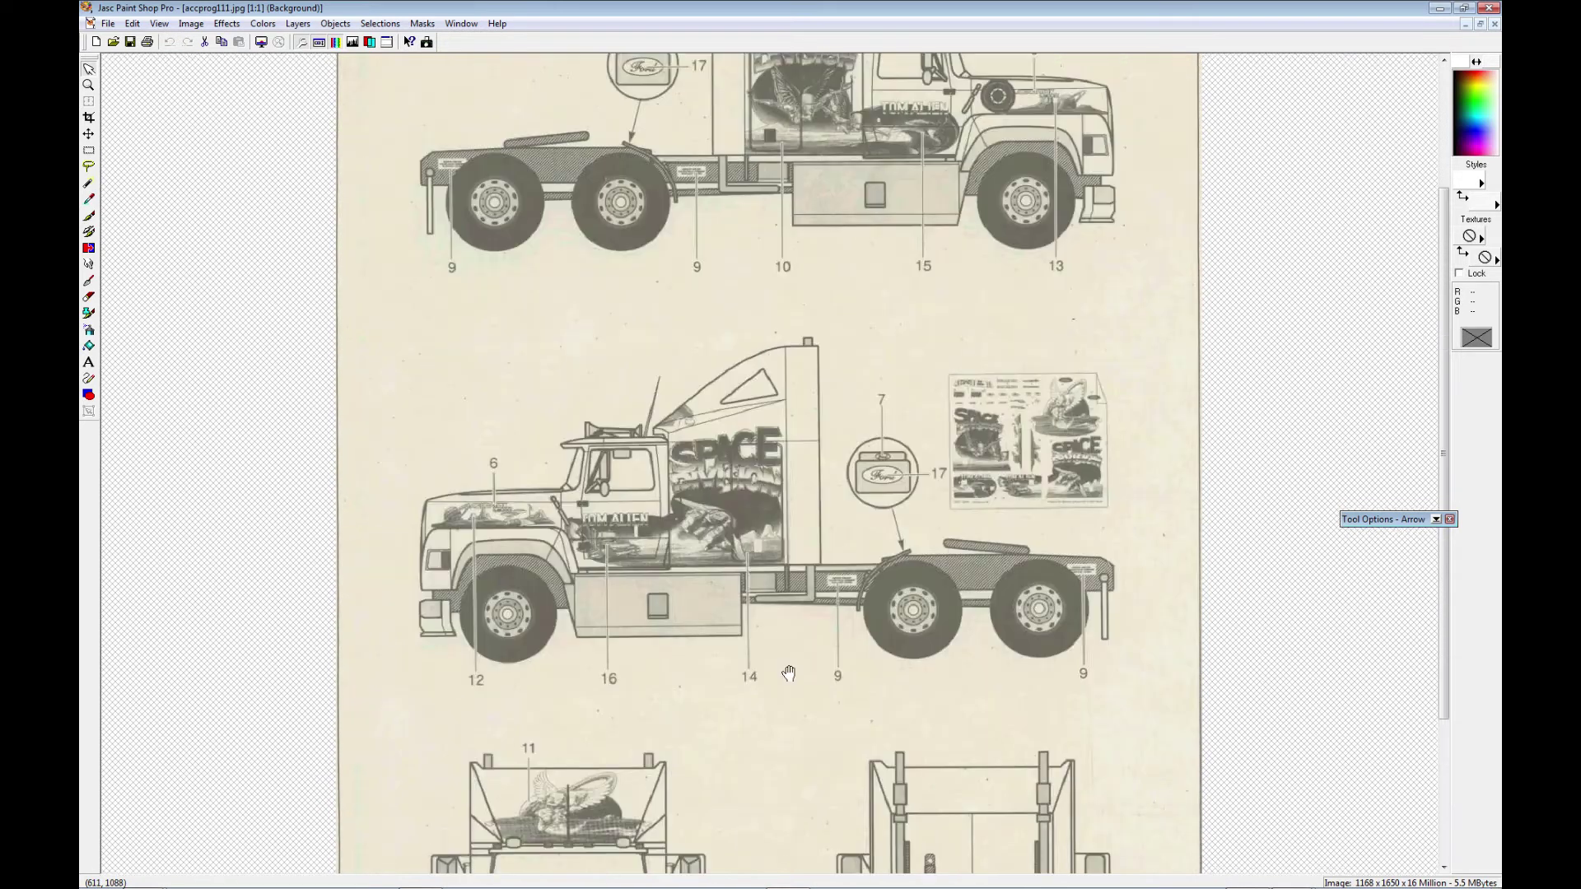
pyautogui.scroll(2, 788, 674)
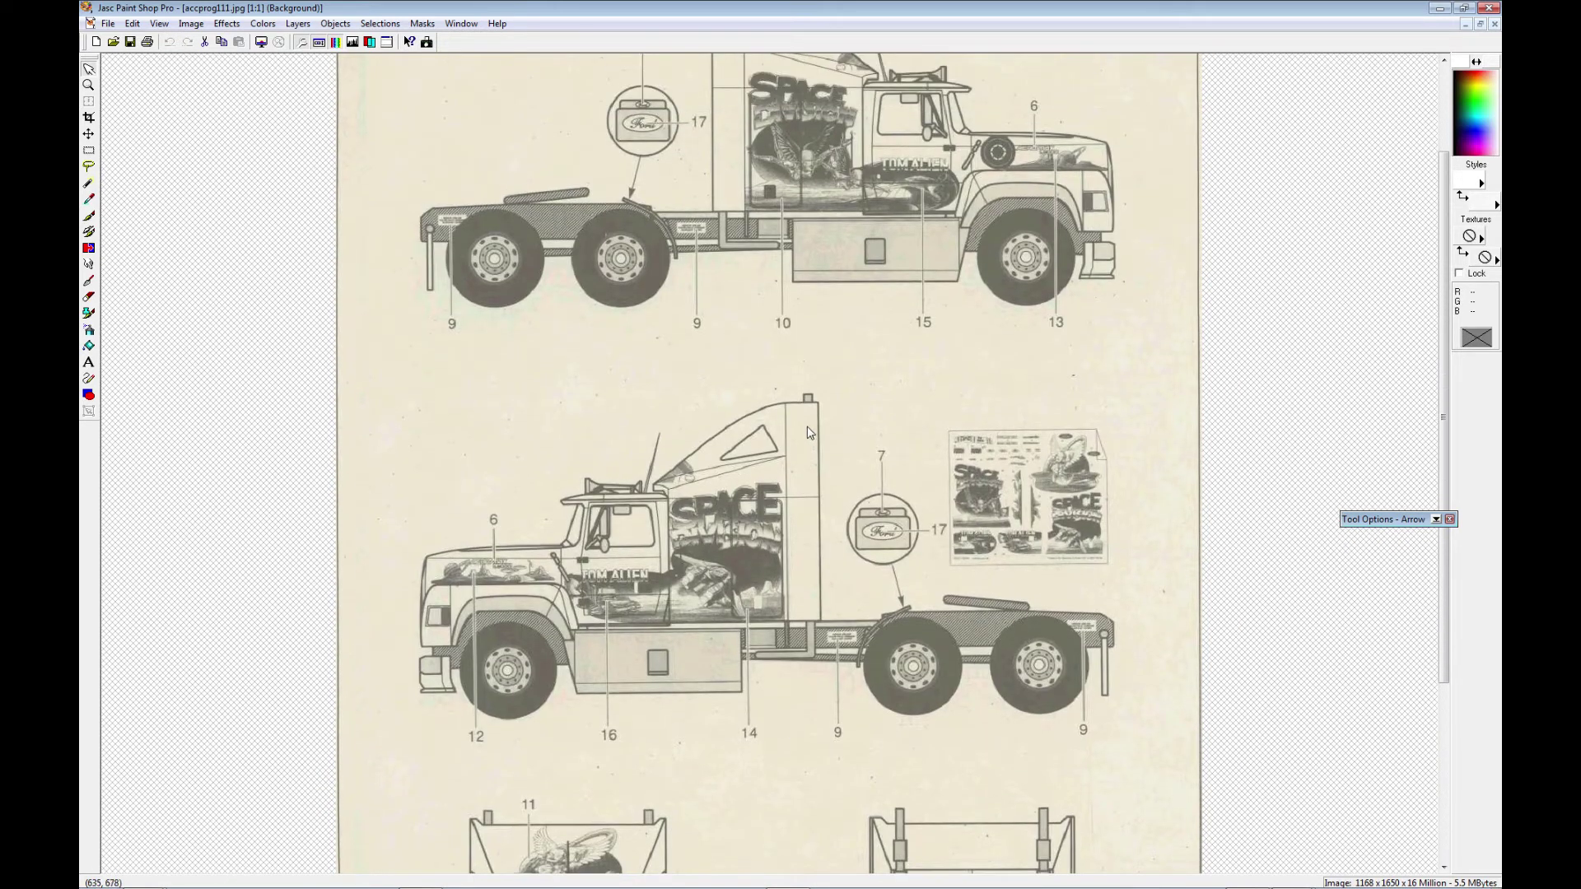
pyautogui.moveTo(808, 355); pyautogui.dragTo(801, 483)
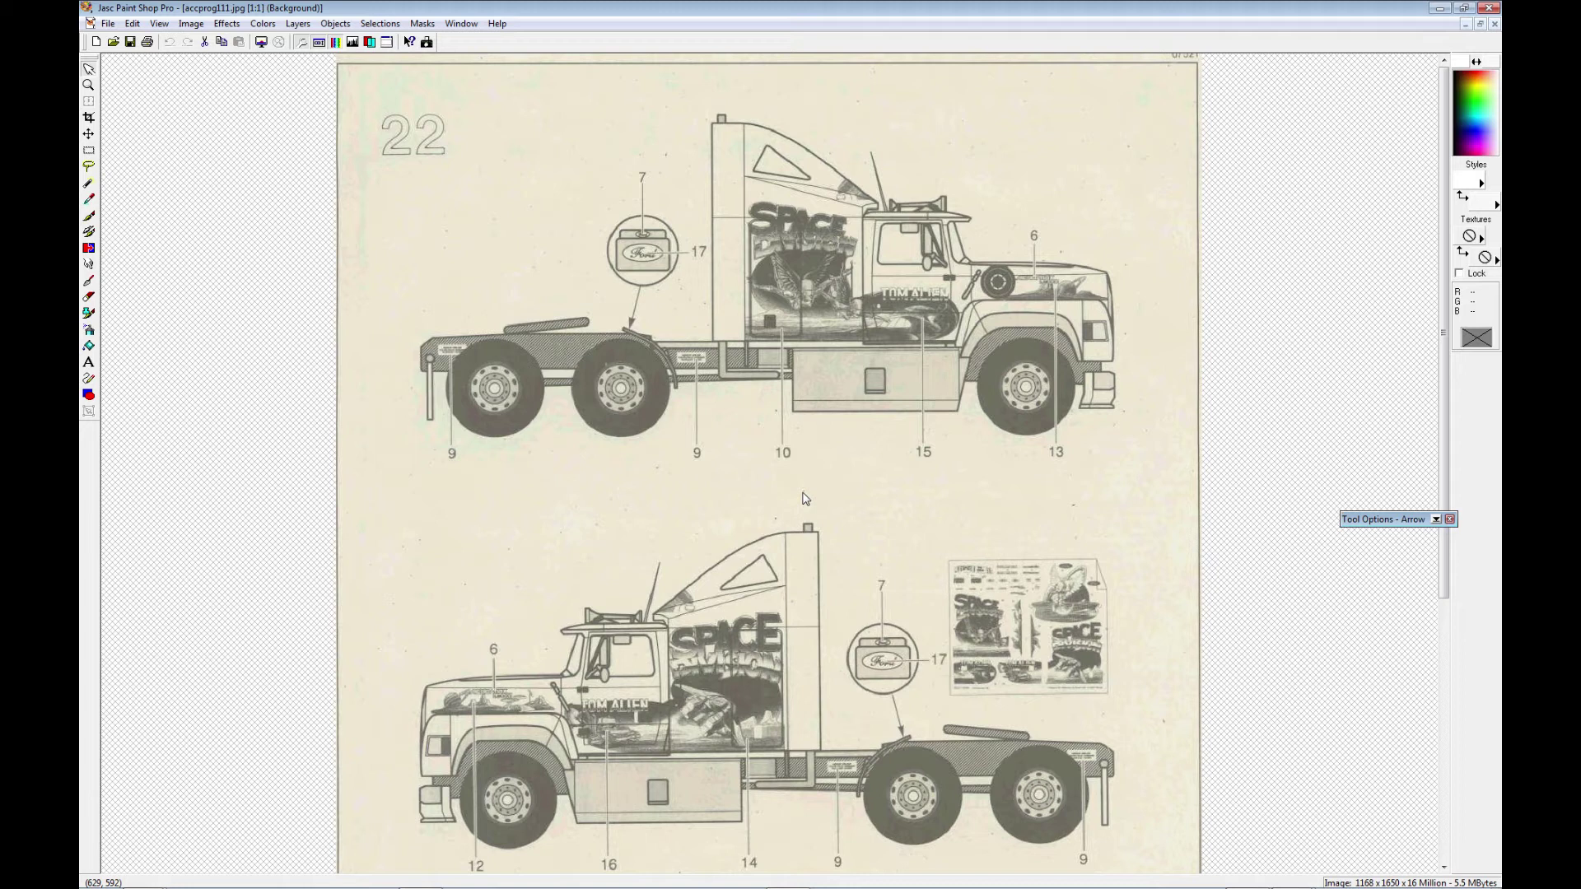
pyautogui.moveTo(847, 502); pyautogui.dragTo(832, 393)
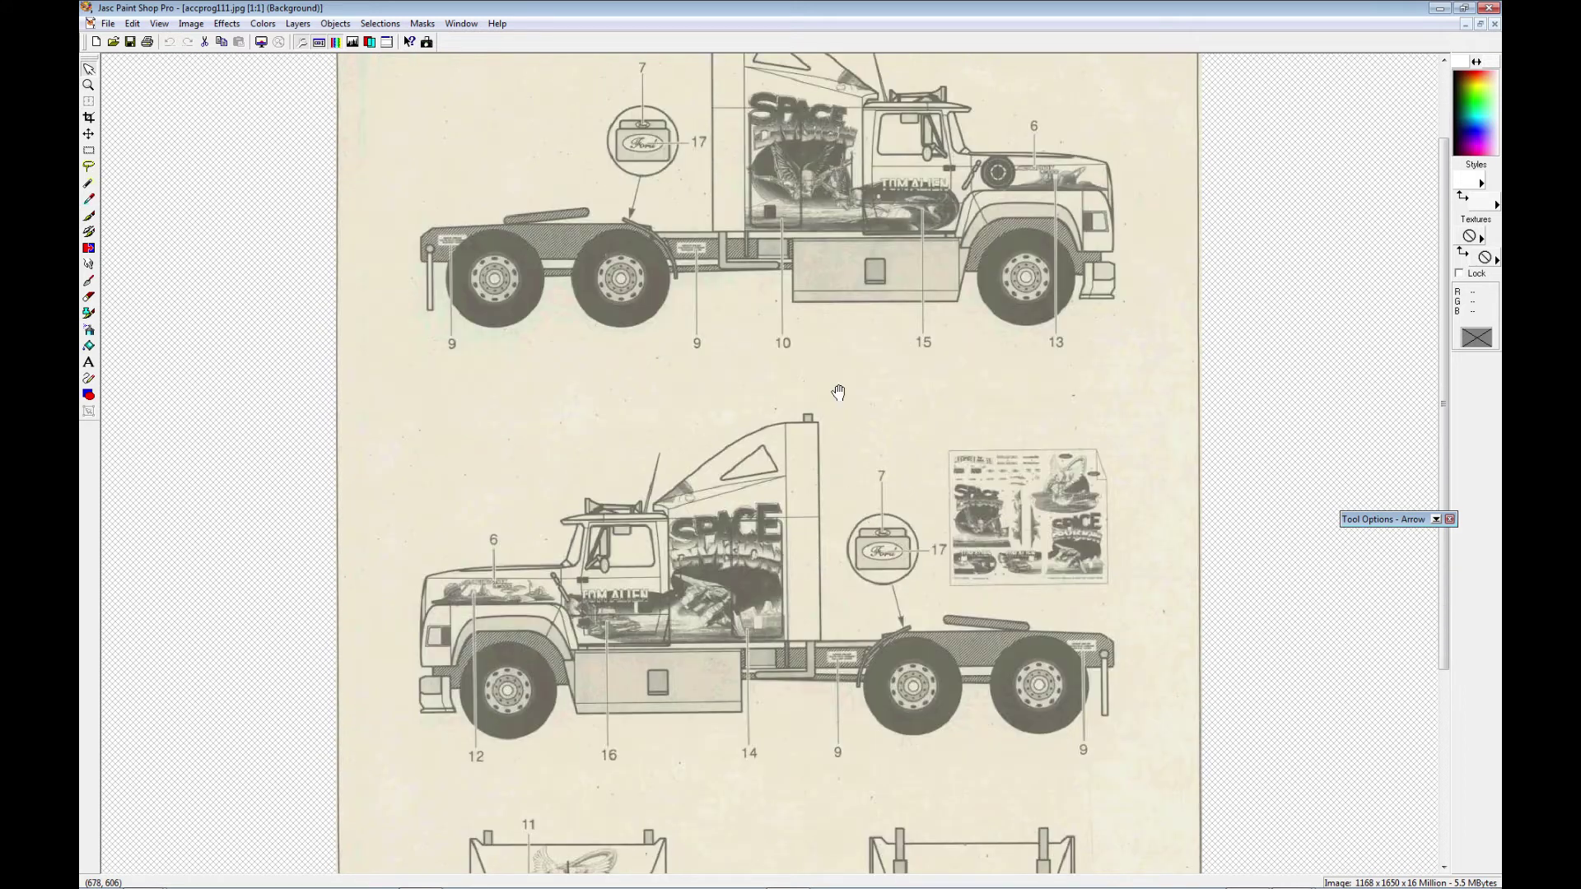
# Step: Back in Blender, show the sidebar and turn on Background Images
pyautogui.click(1440, 9)
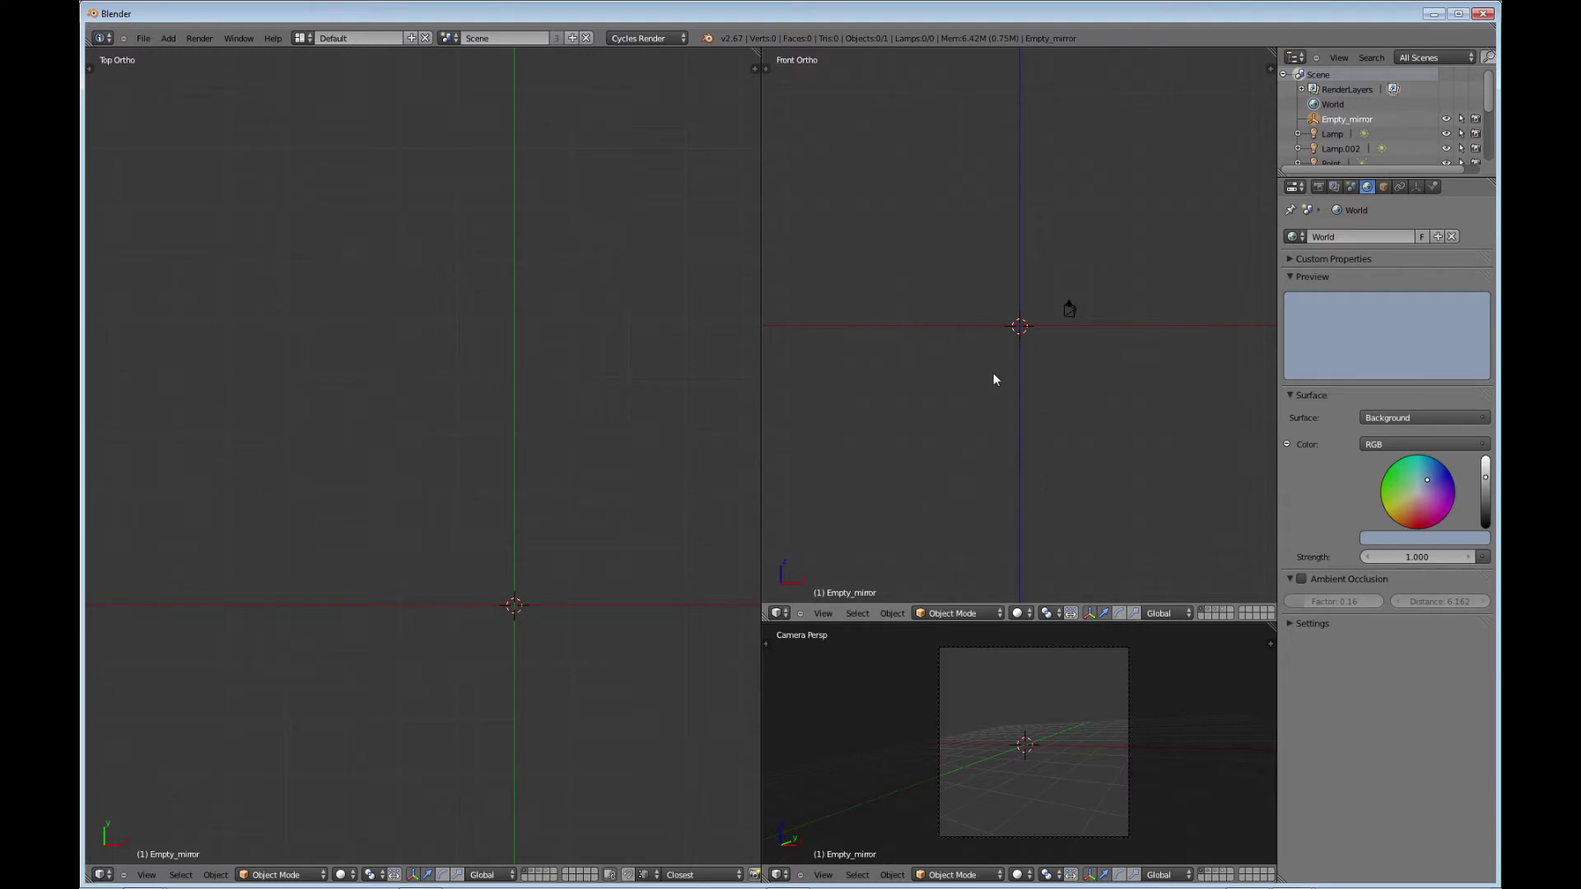
pyautogui.press('n')
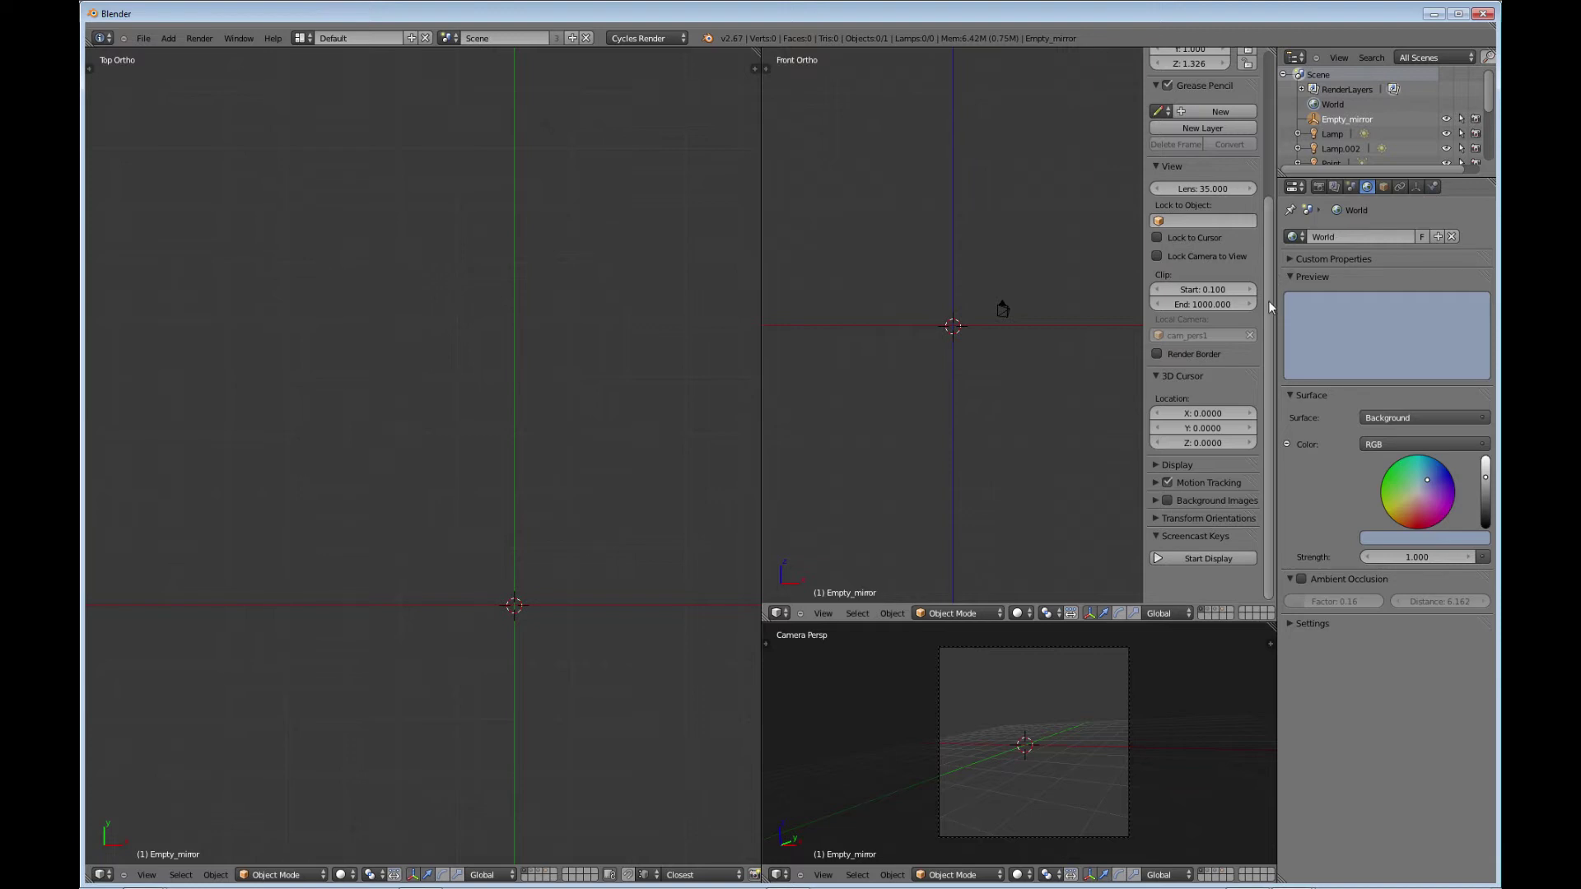
pyautogui.click(1168, 502)
pyautogui.click(1158, 501)
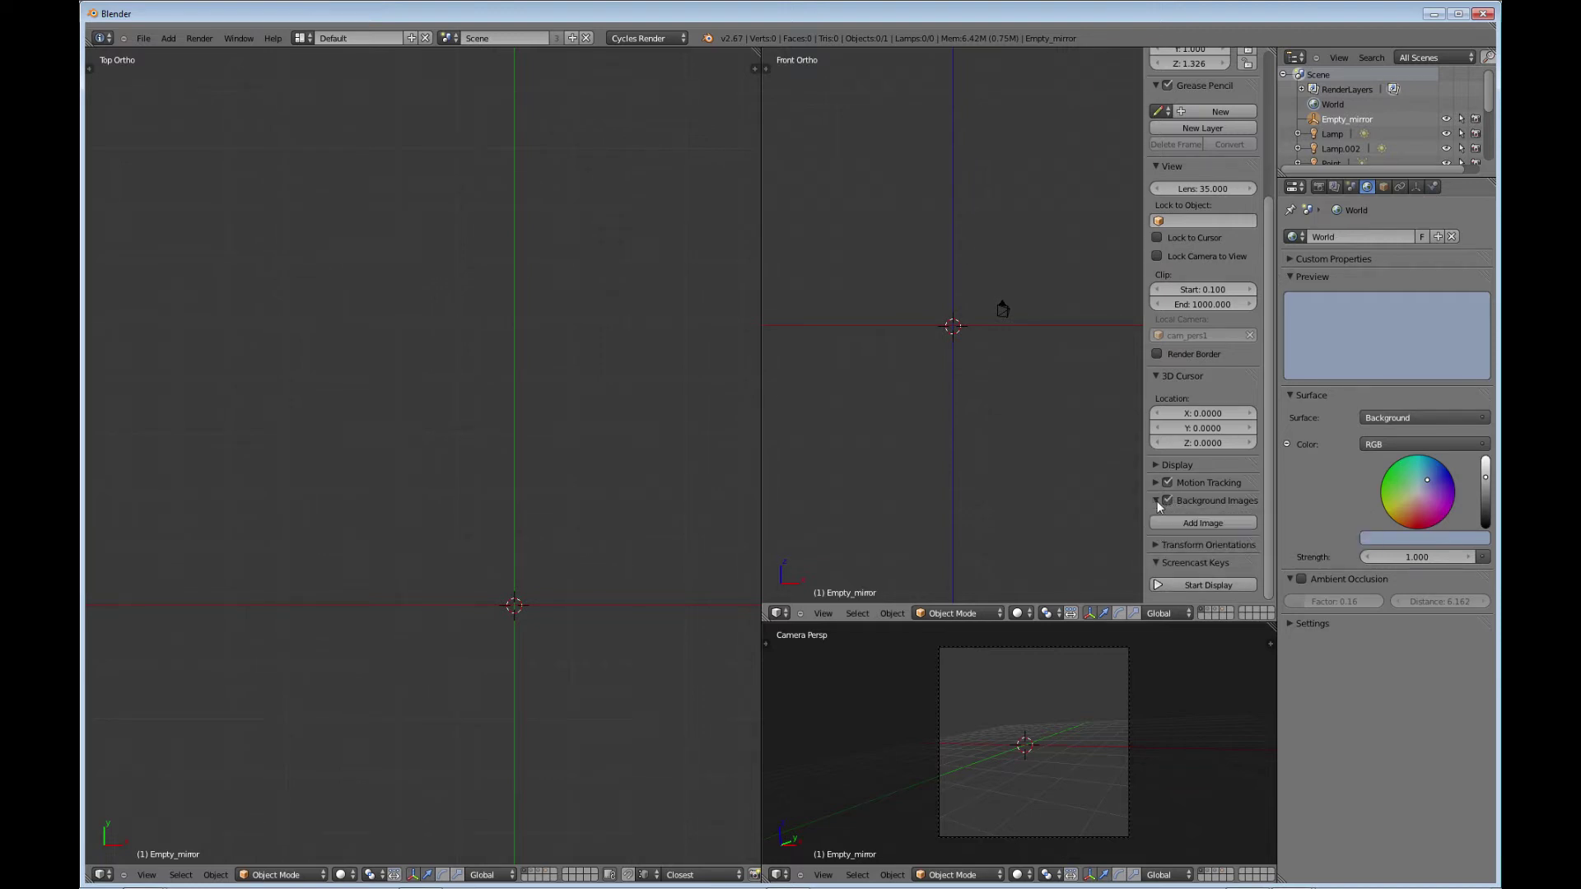
# Step: Add a background image slot with axis set to Front and browse for its picture
pyautogui.click(1208, 522)
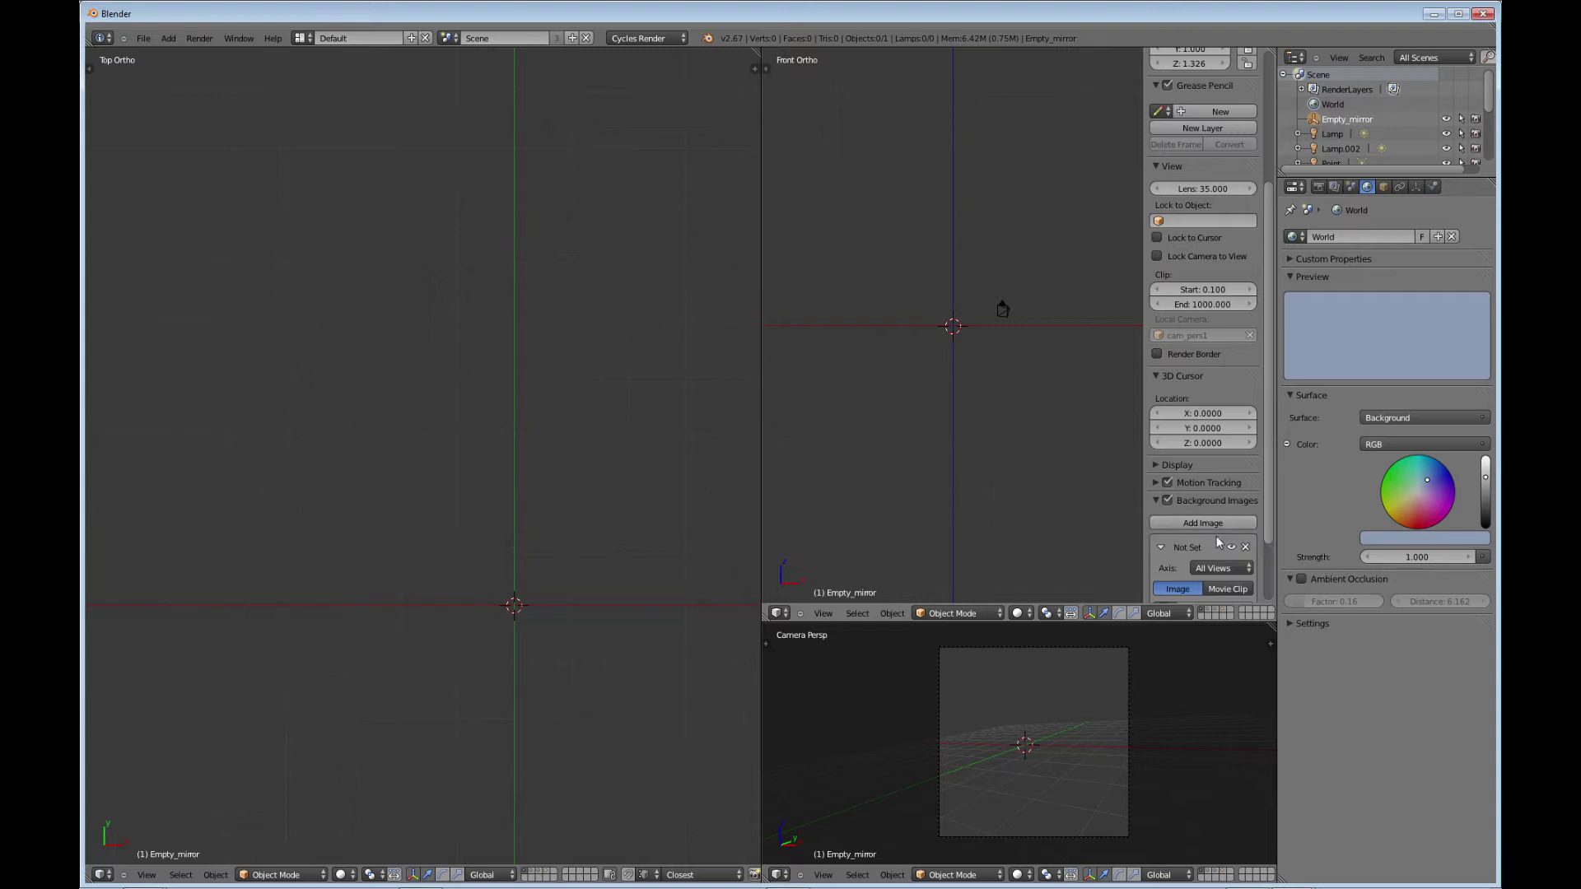
pyautogui.moveTo(1269, 451); pyautogui.dragTo(1248, 491)
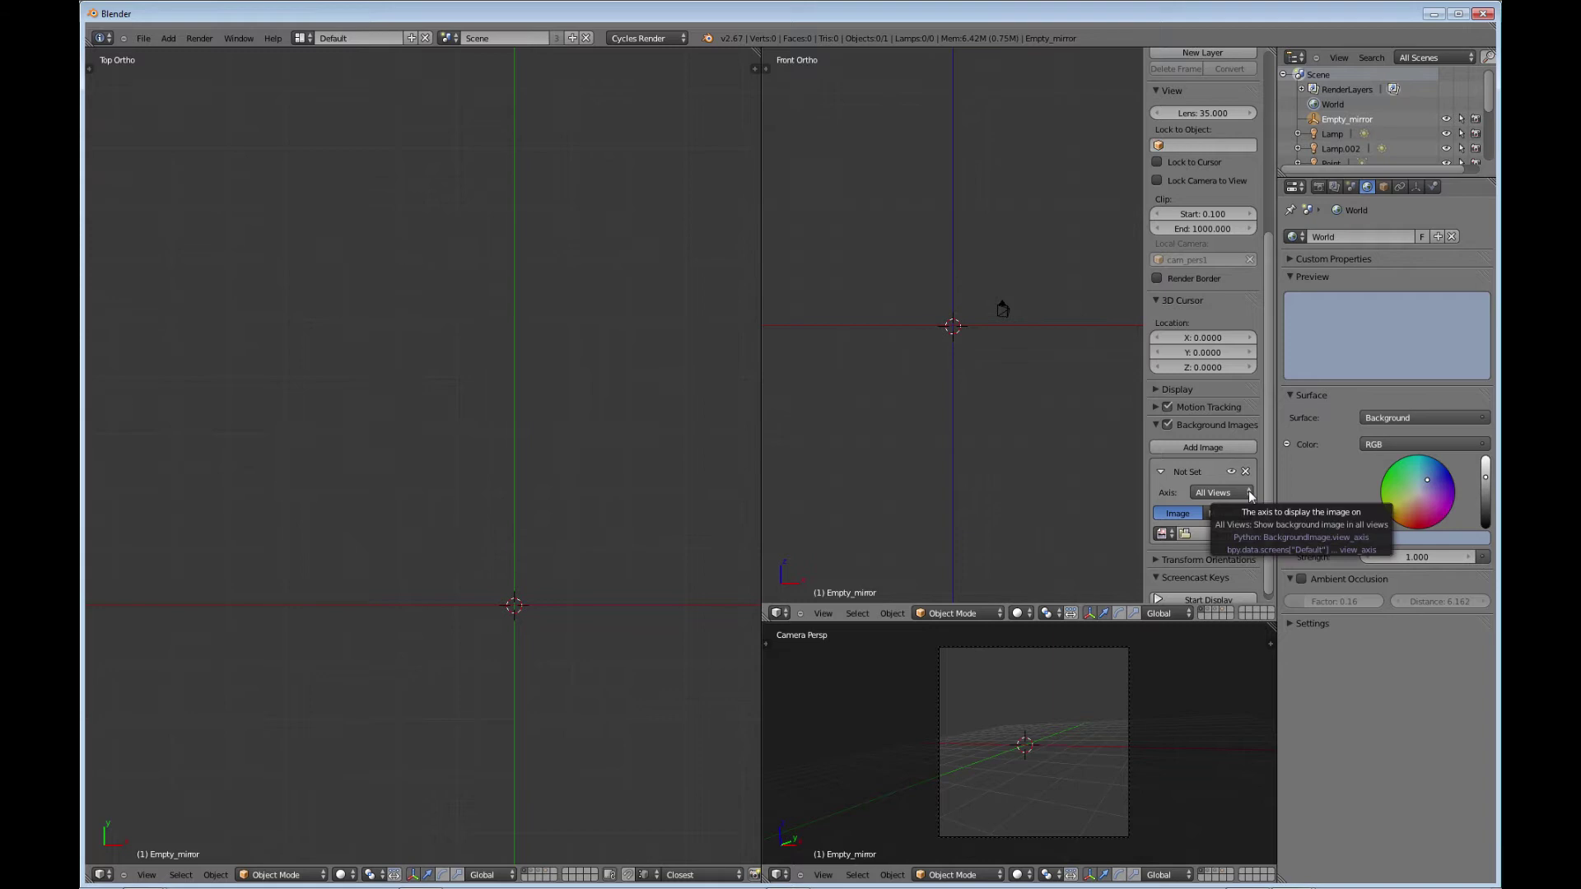
pyautogui.click(1223, 493)
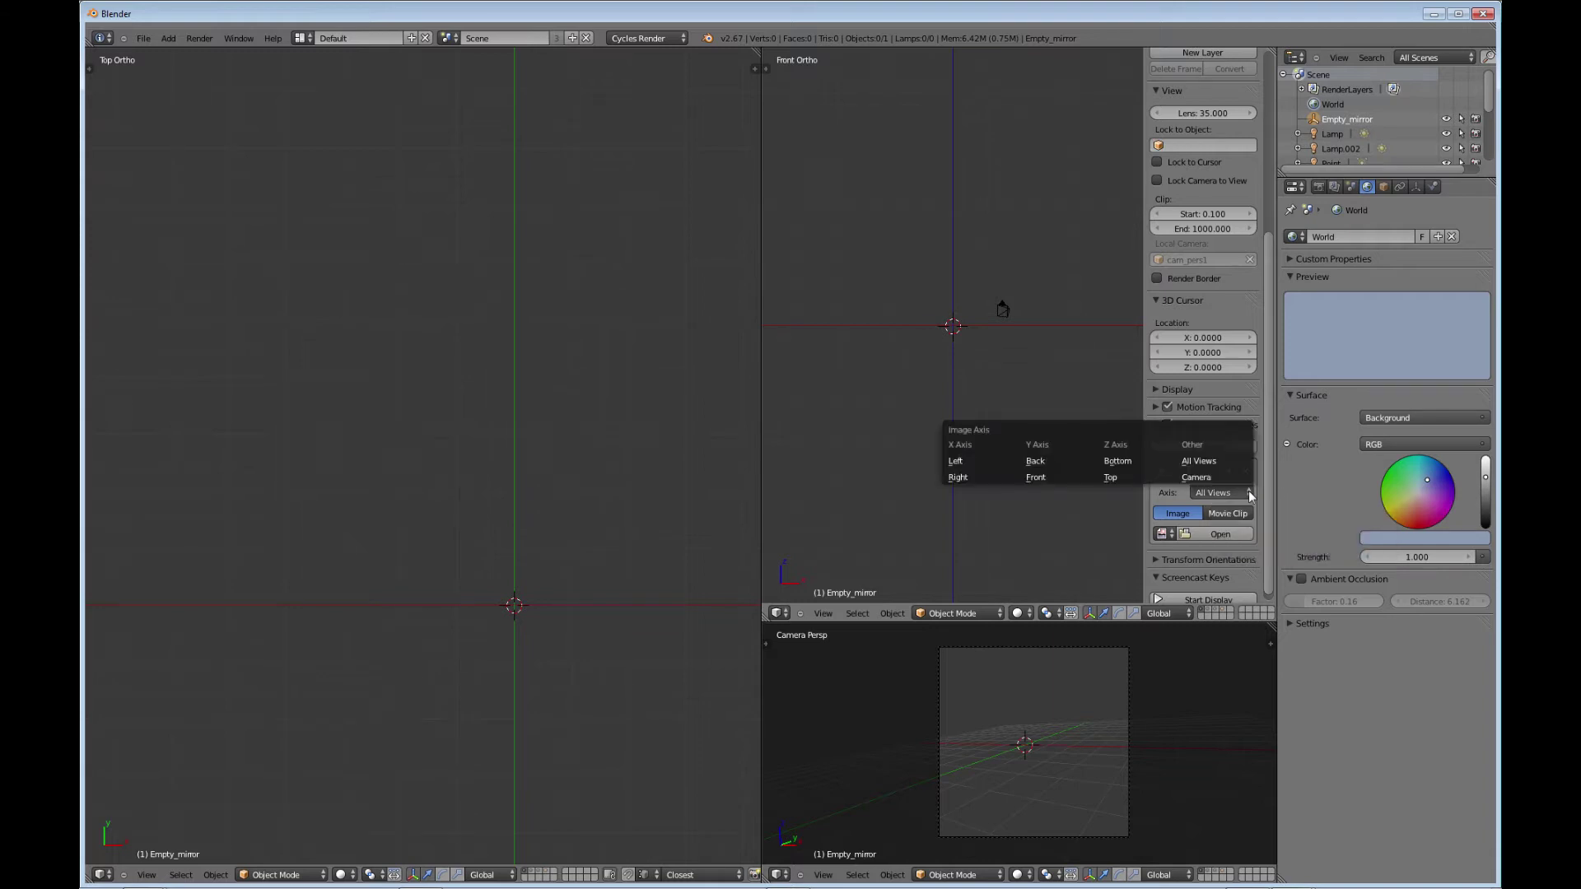
pyautogui.click(1052, 479)
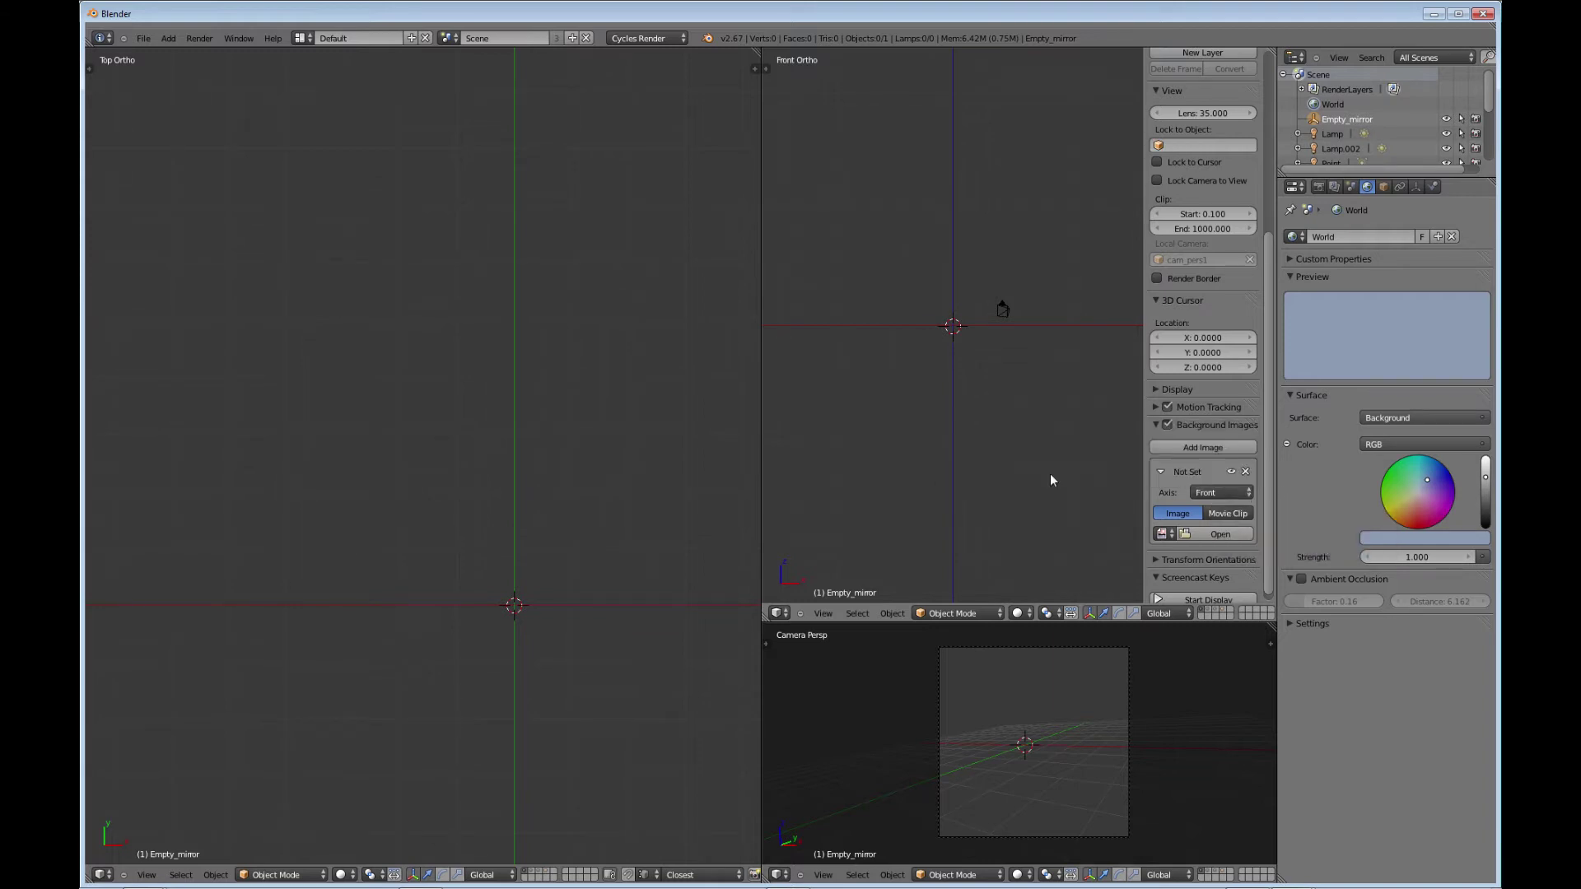
pyautogui.click(1217, 535)
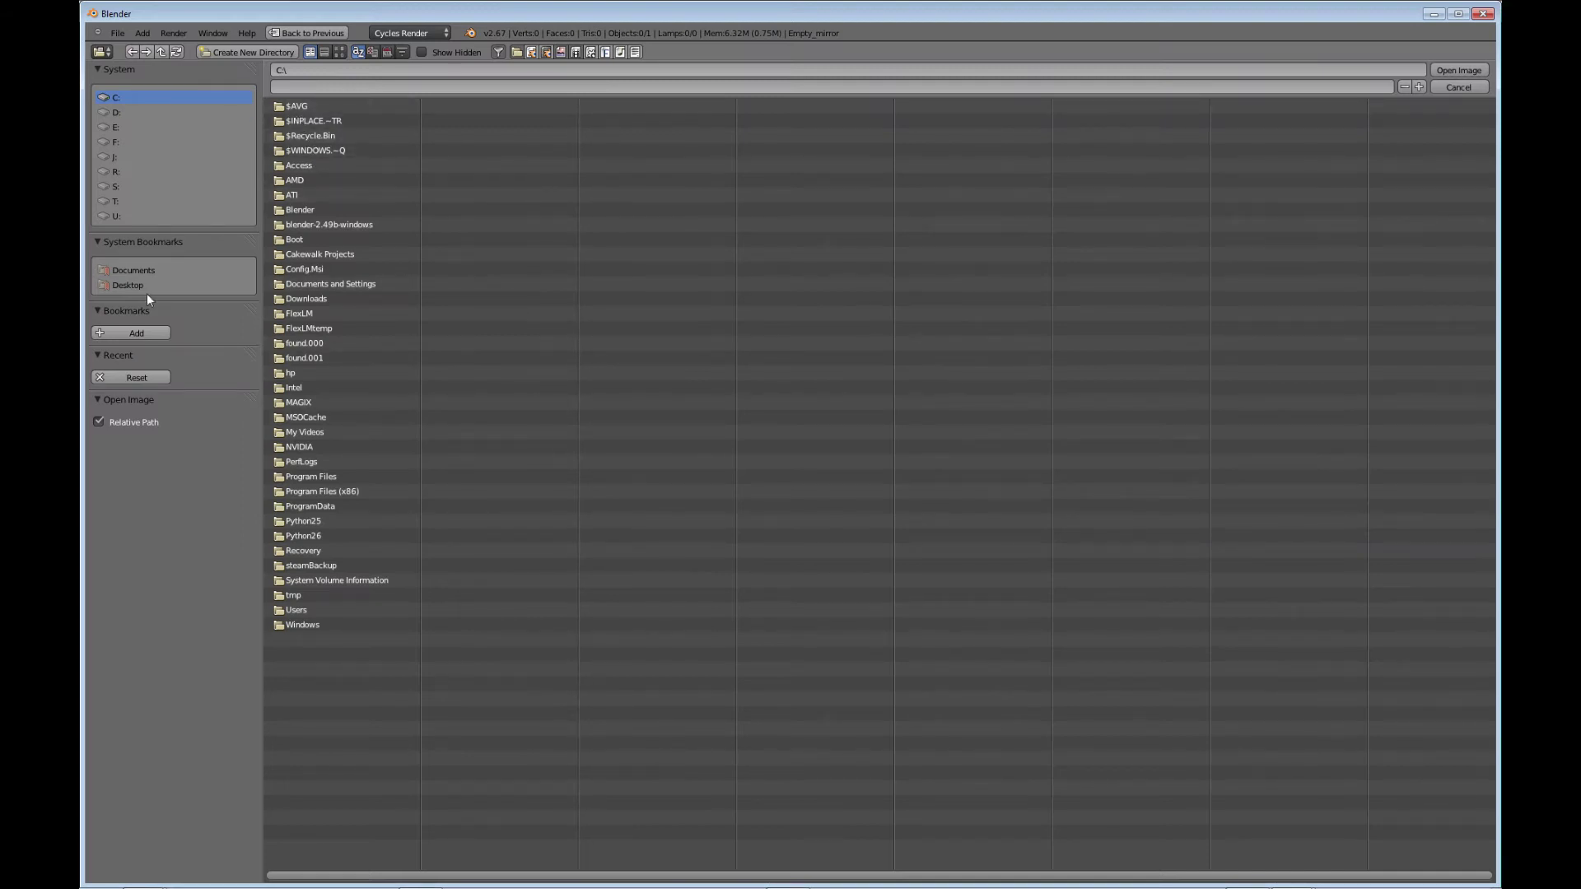
# Step: Load Truck_front.jpg from J:\3D Work\Blender\Drill-TruckMounted\RefImages as the front background
pyautogui.click(117, 157)
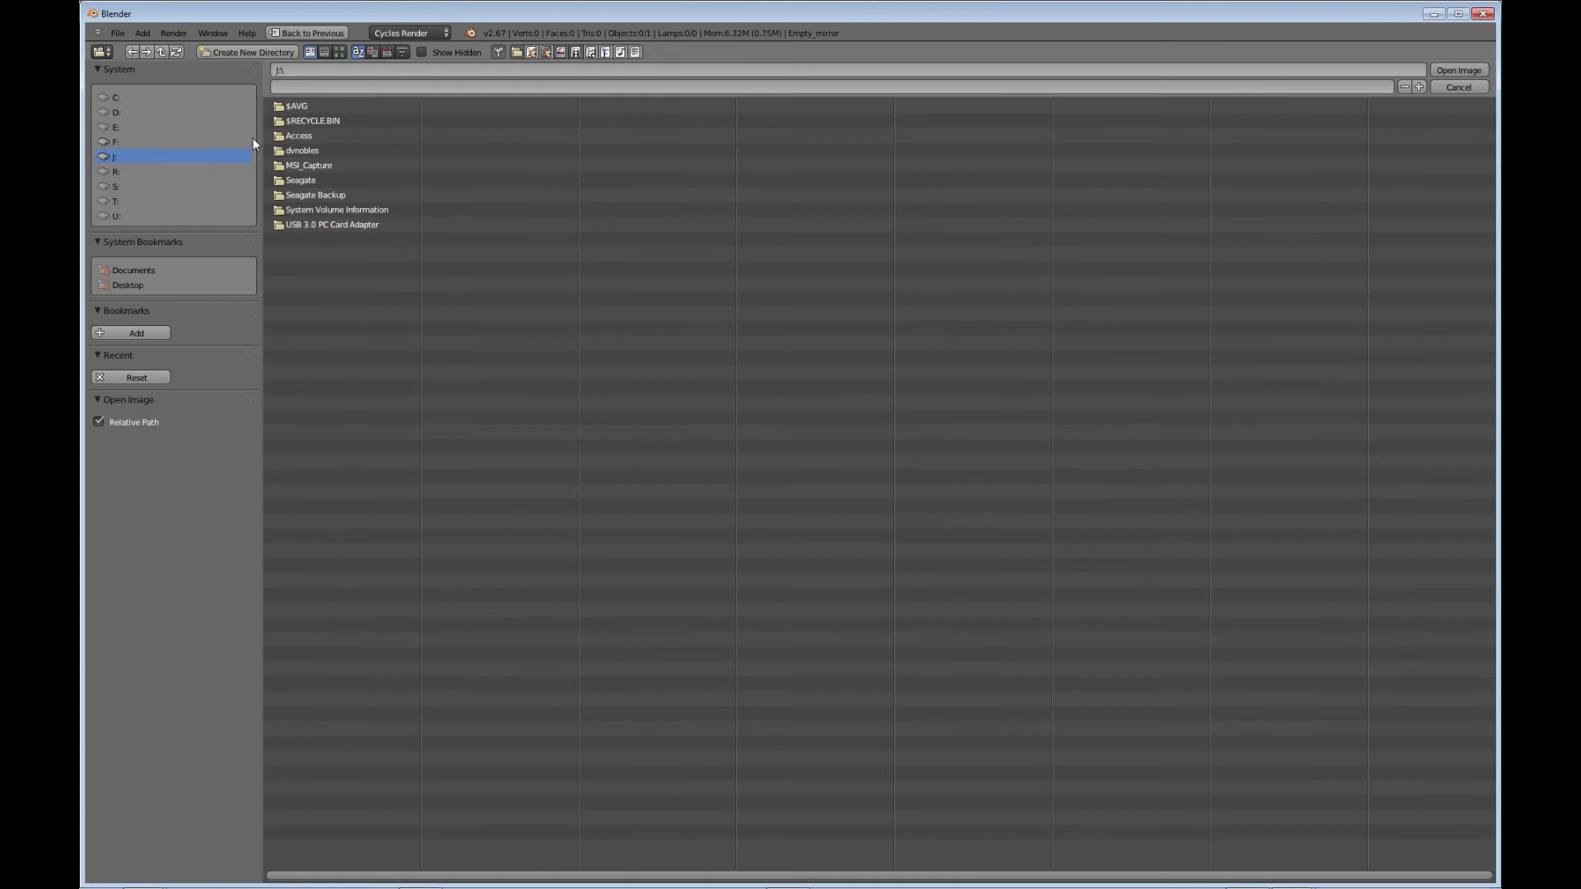
pyautogui.click(303, 122)
pyautogui.click(299, 118)
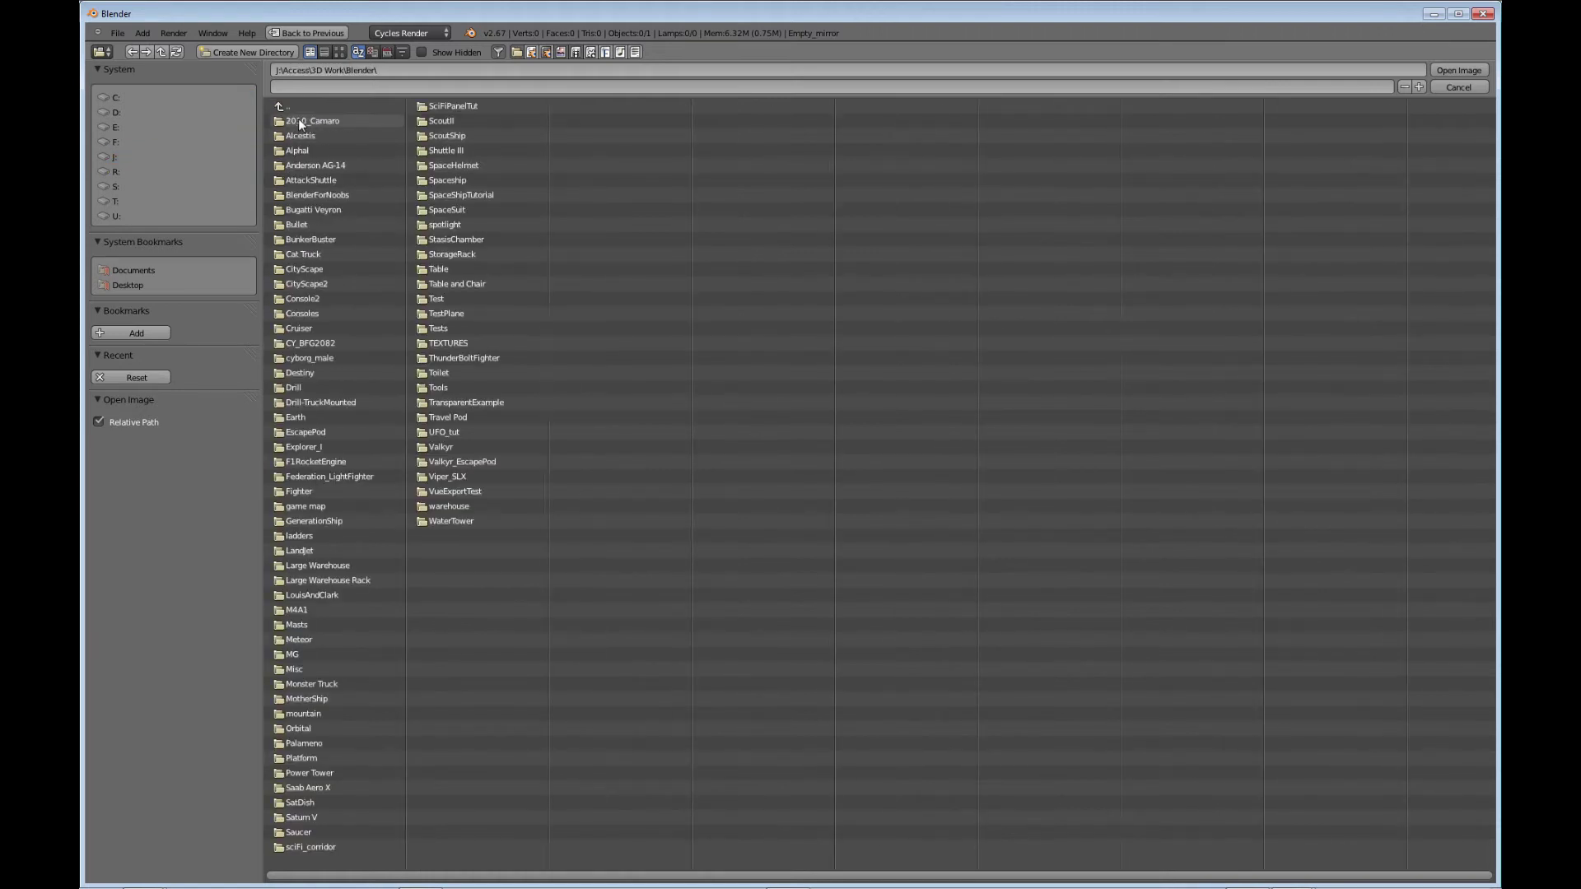
pyautogui.click(300, 401)
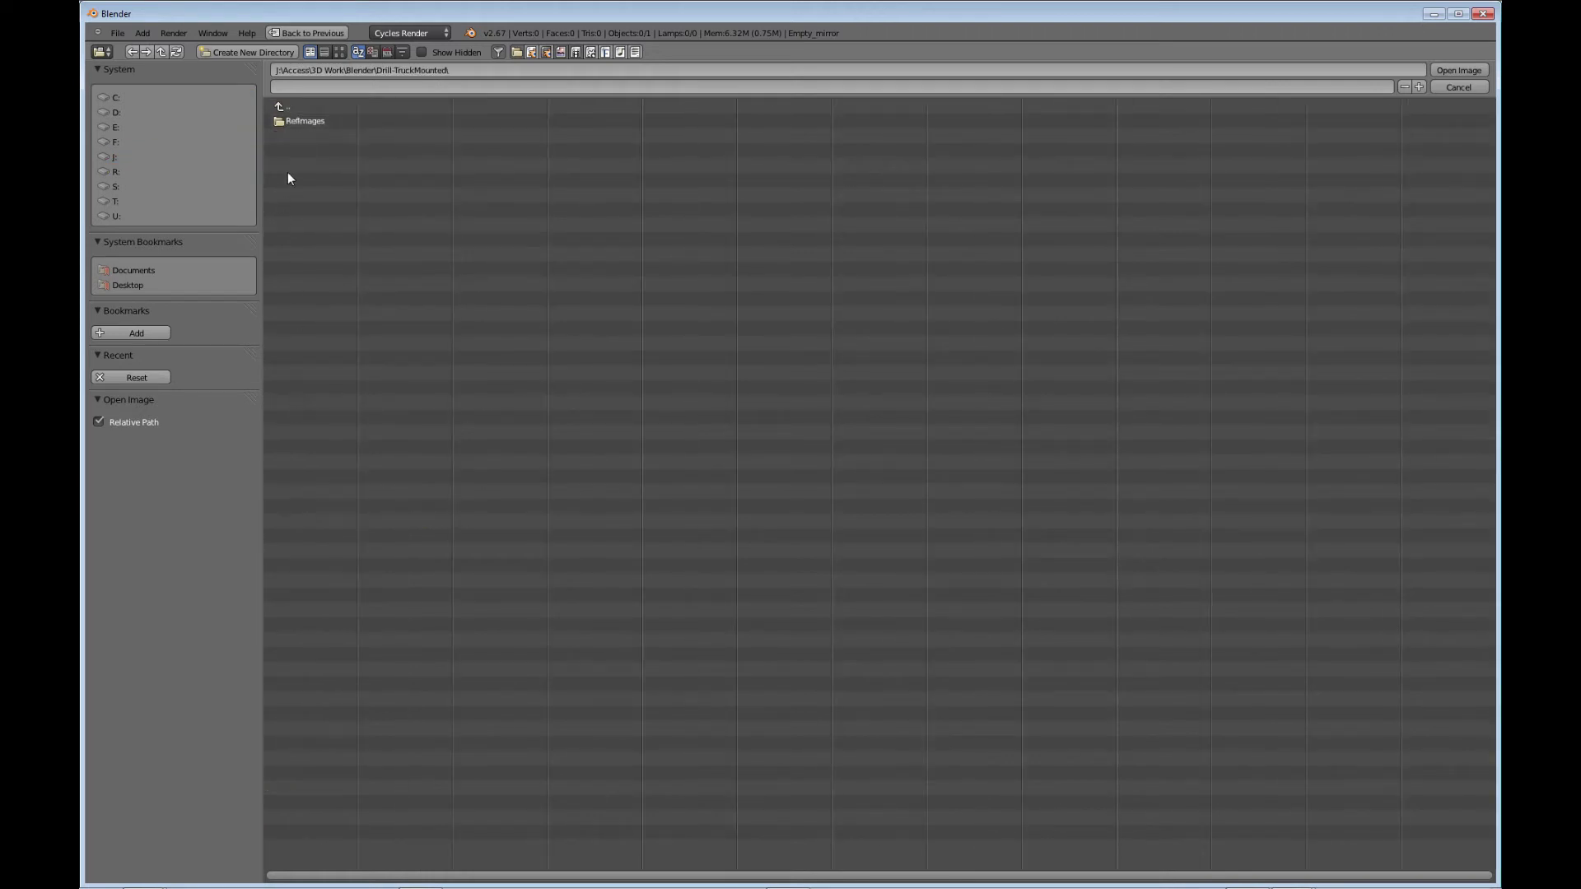
pyautogui.click(299, 122)
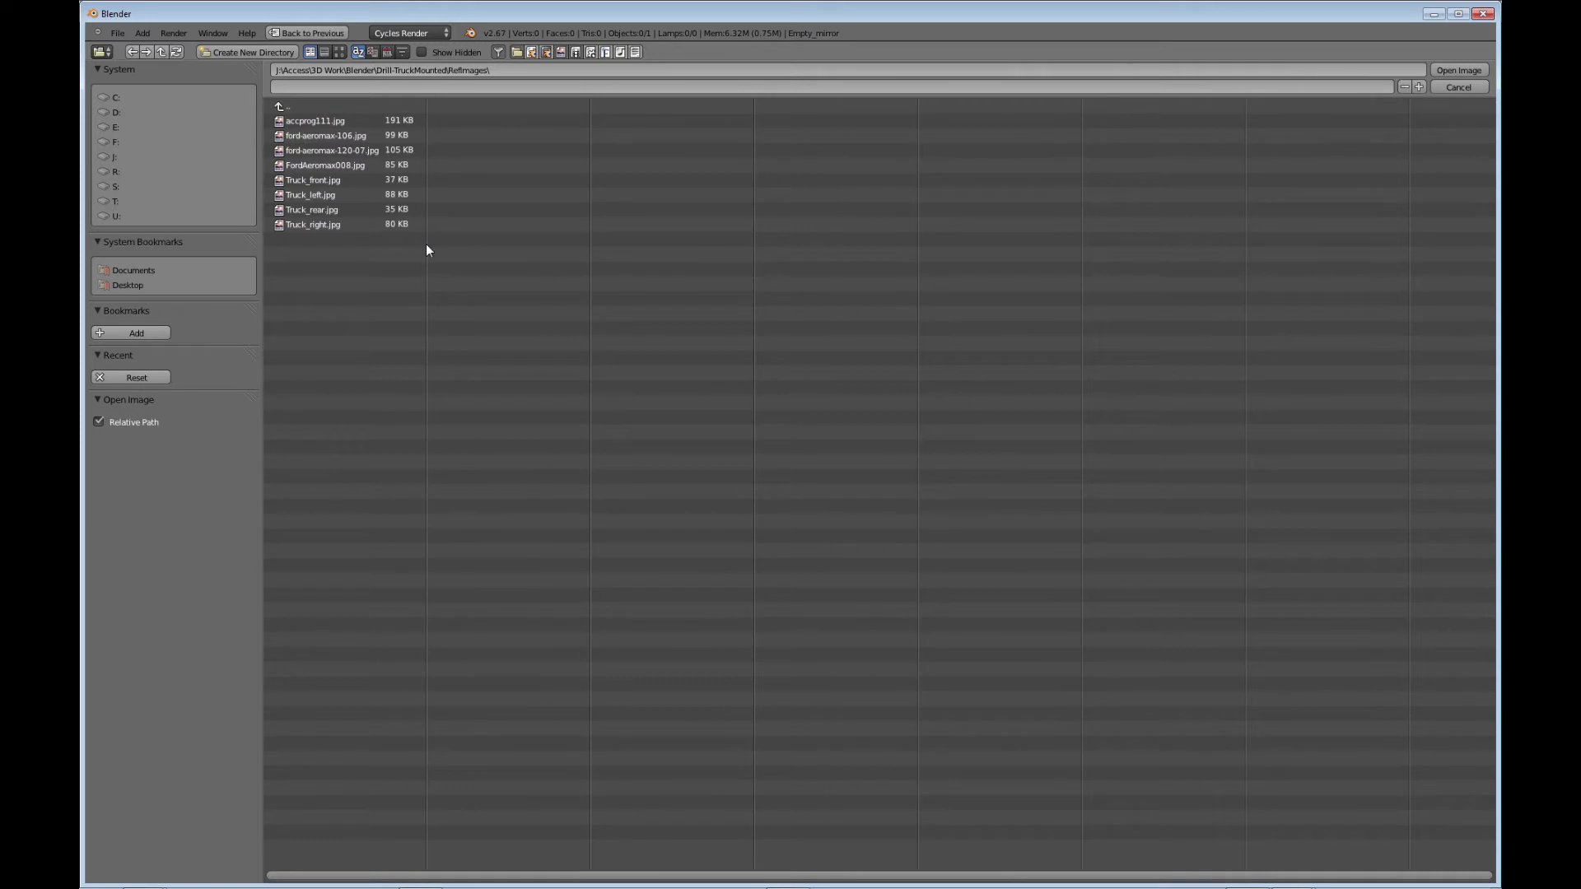
pyautogui.click(311, 179)
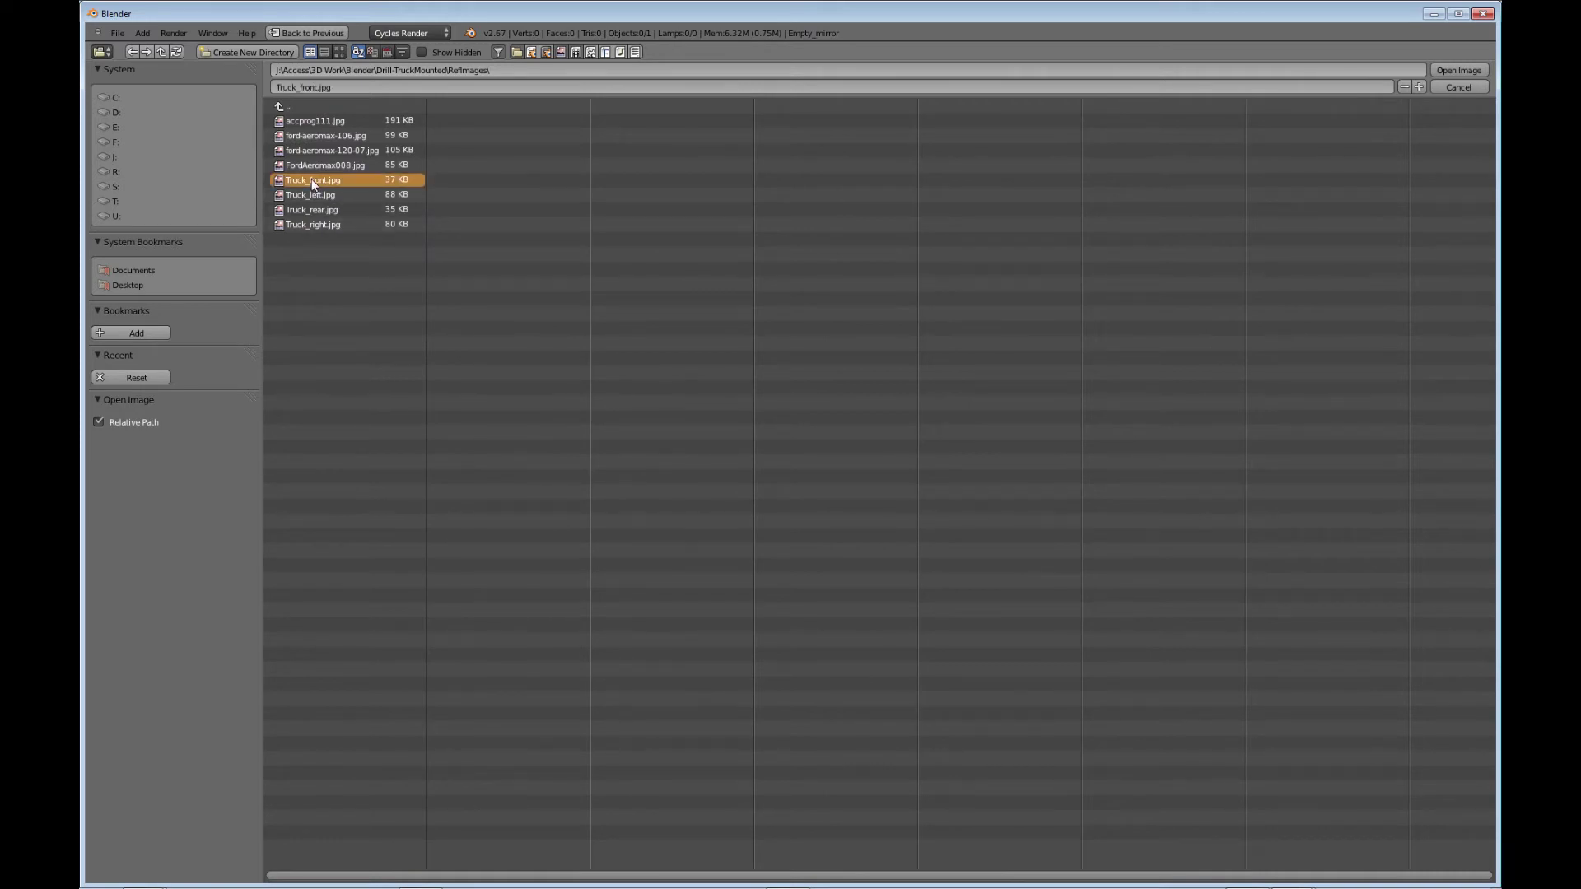
pyautogui.click(1451, 69)
# Step: Switch the lower-right viewport to Right Ortho view
pyautogui.scroll(2, 957, 369)
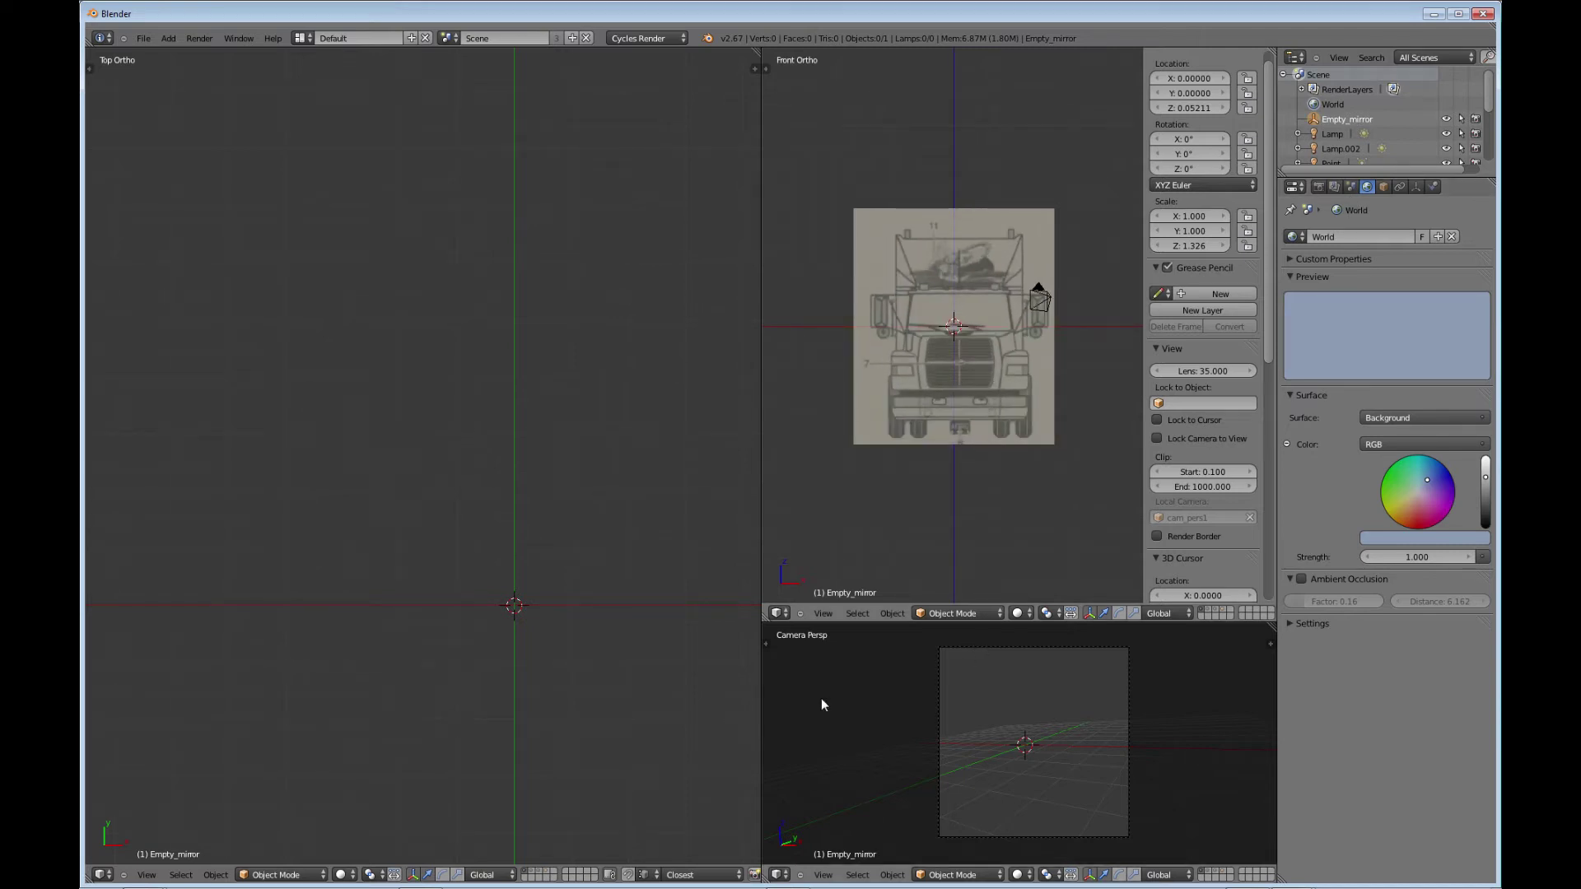
pyautogui.click(780, 874)
pyautogui.press('KP_3')
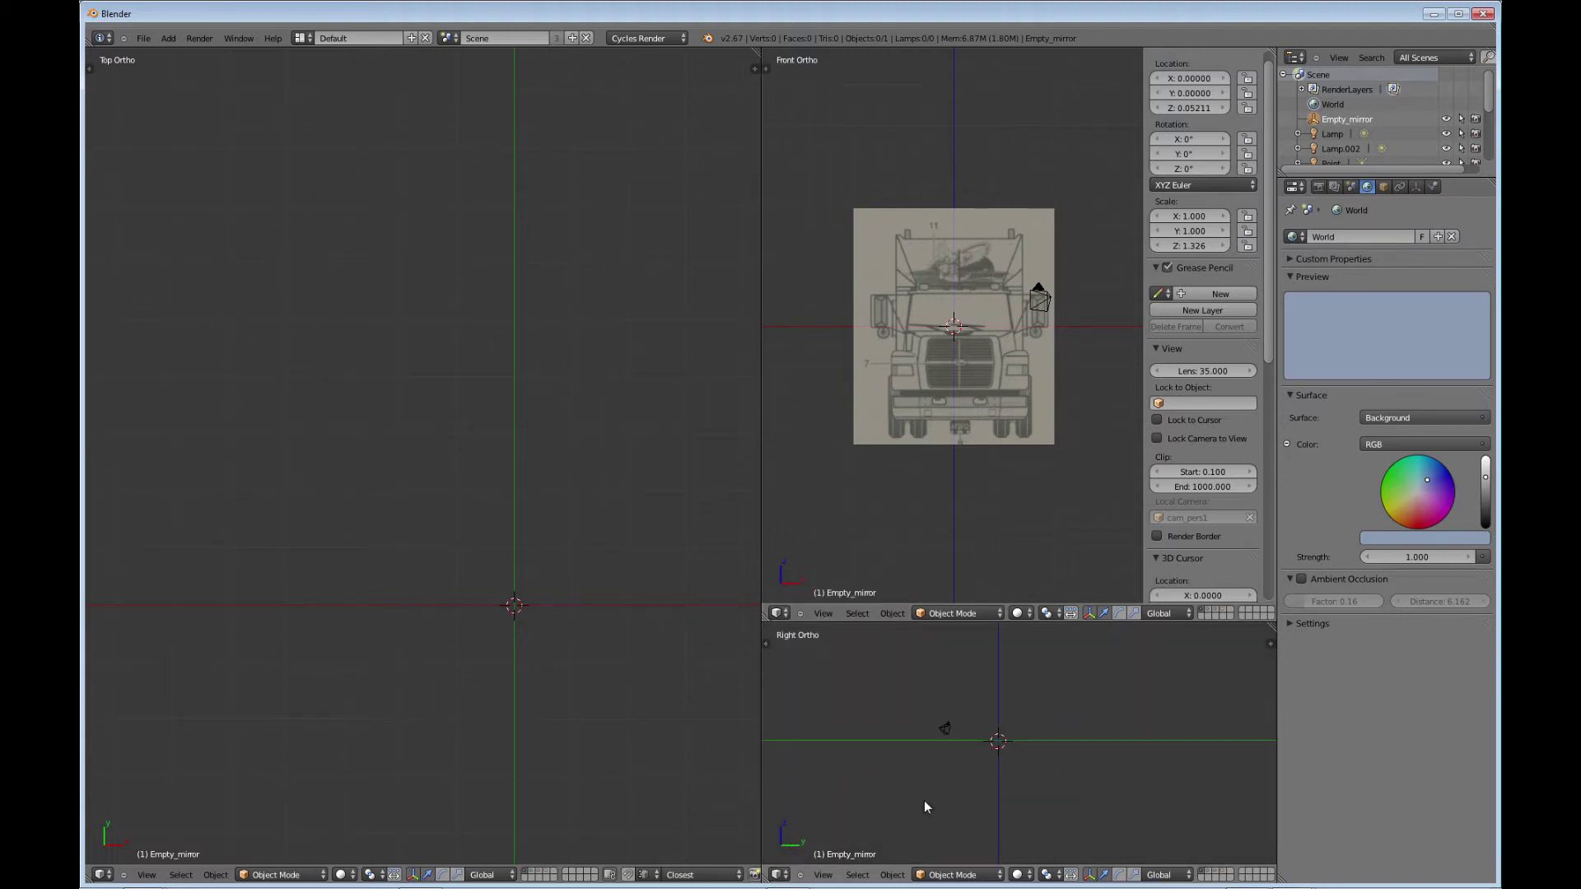
pyautogui.press('KP_1')
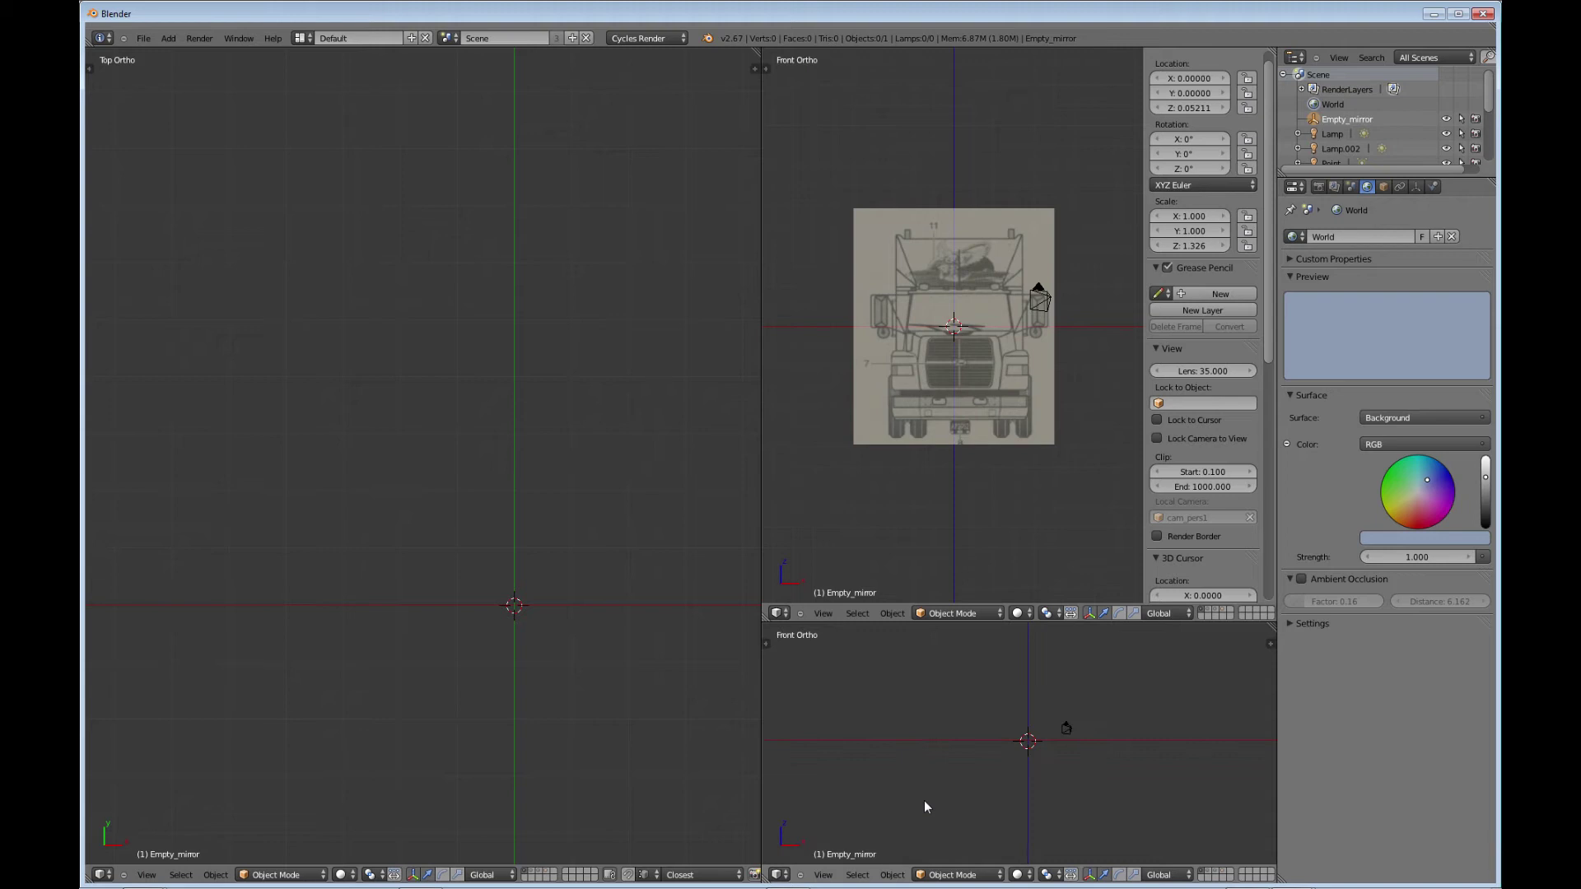
pyautogui.press('KP_3')
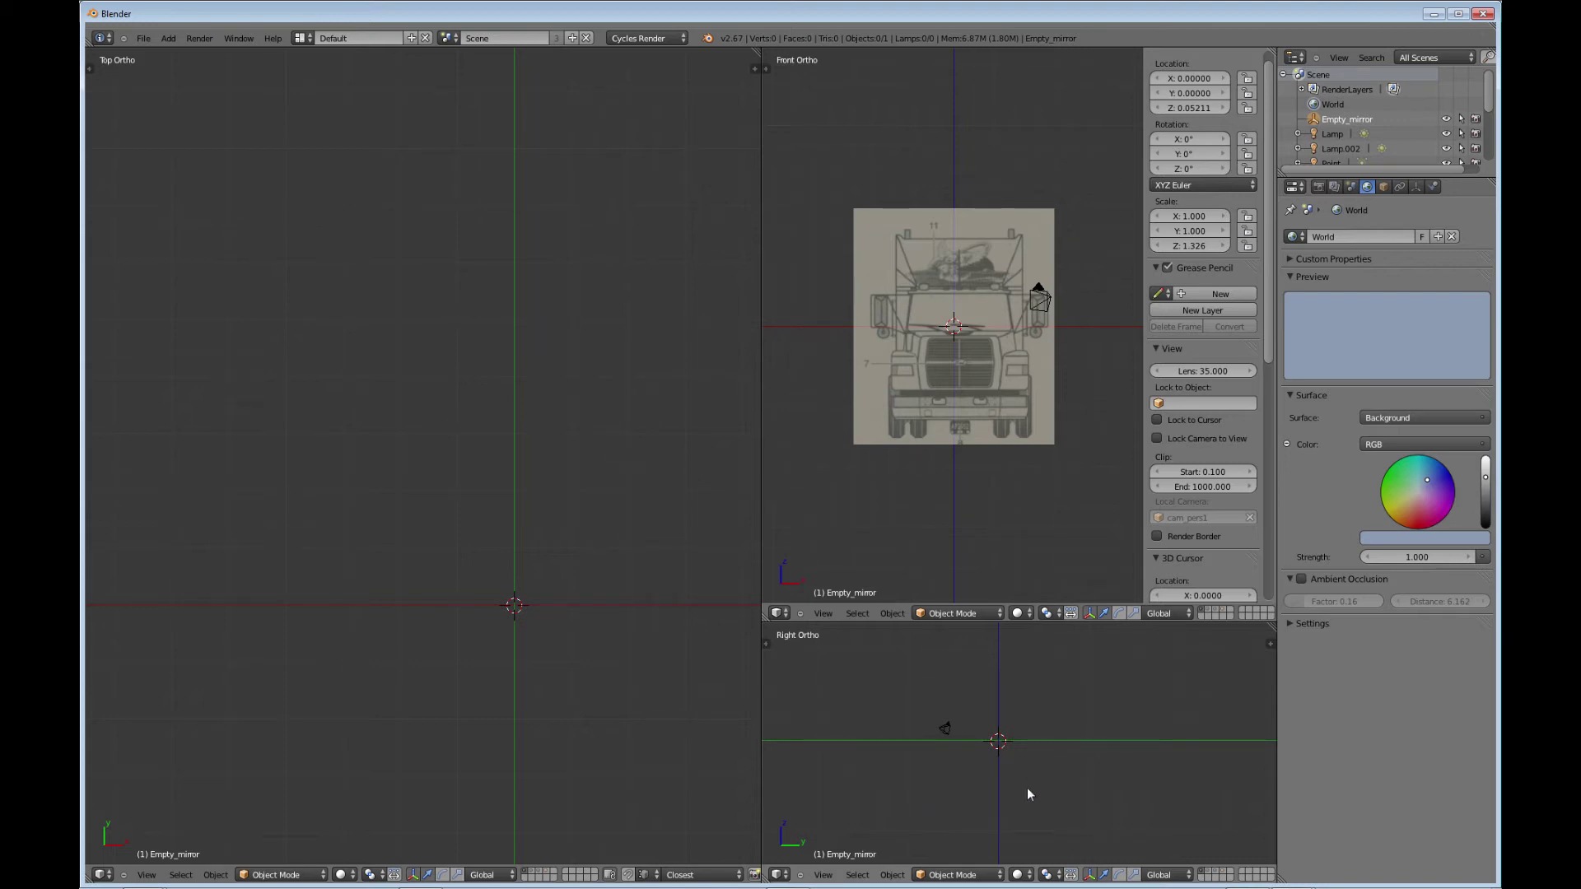
# Step: Add a background image slot with axis set to Right and browse for its file
pyautogui.press('n')
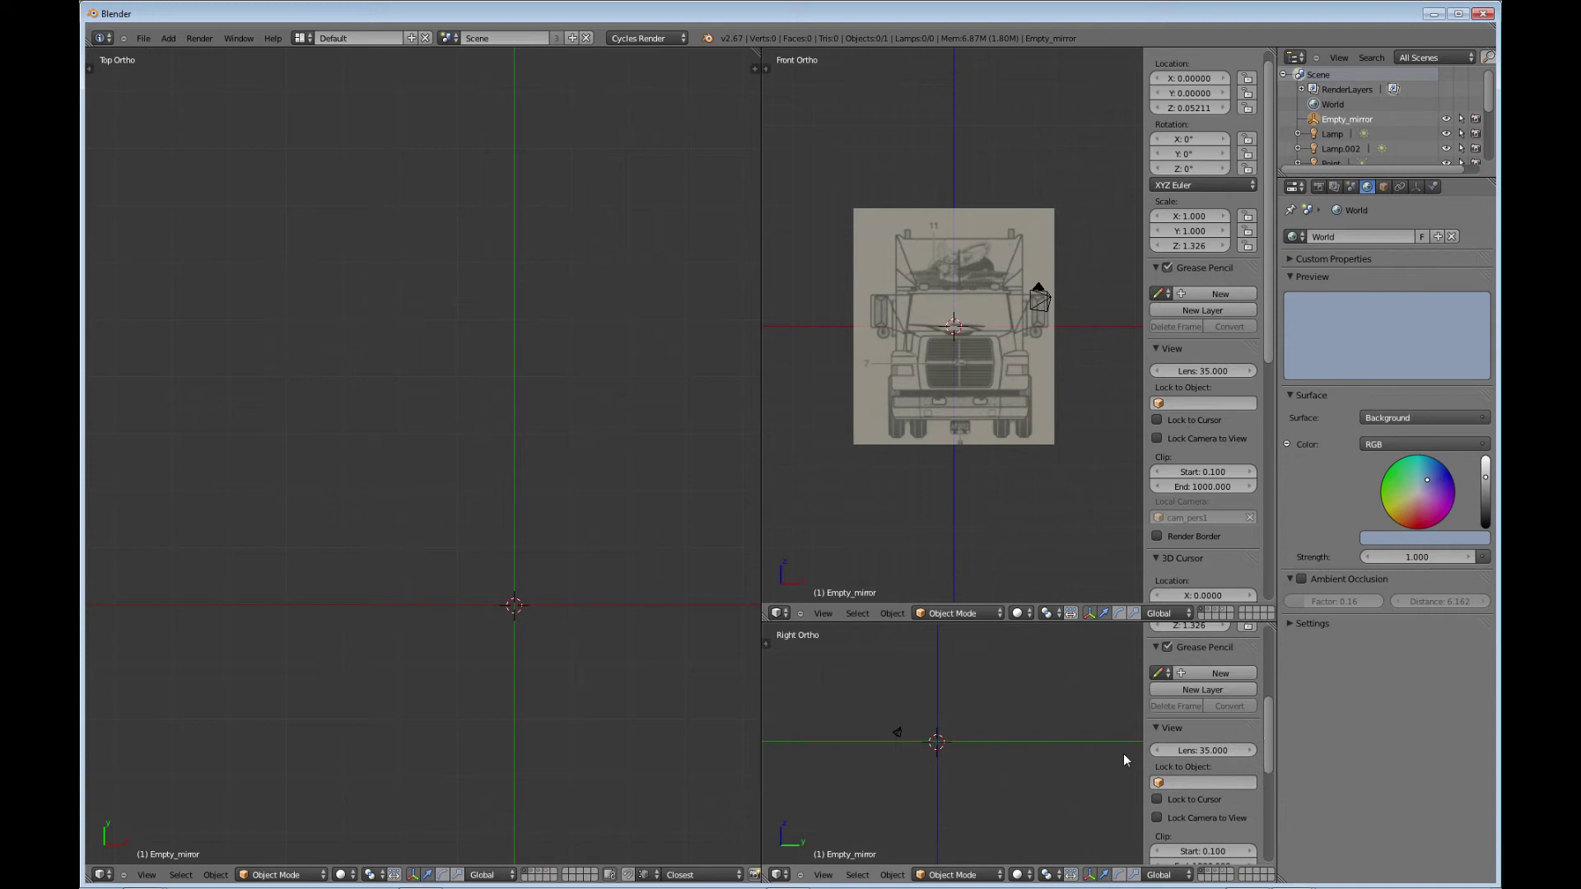
pyautogui.scroll(-6, 1268, 765)
pyautogui.scroll(-5, 1270, 791)
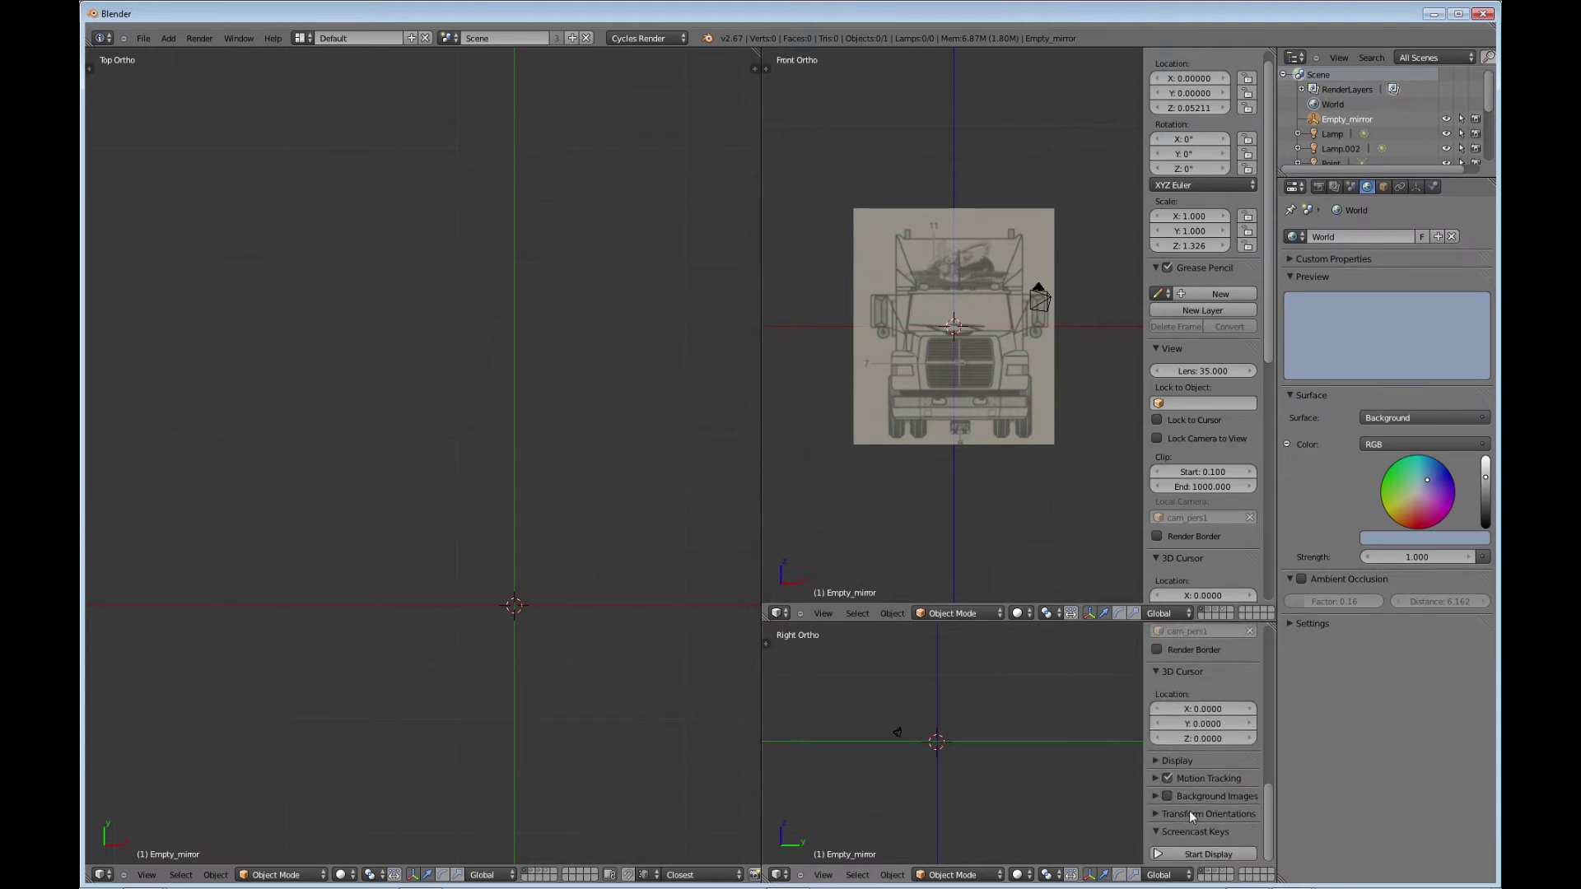
pyautogui.click(1155, 797)
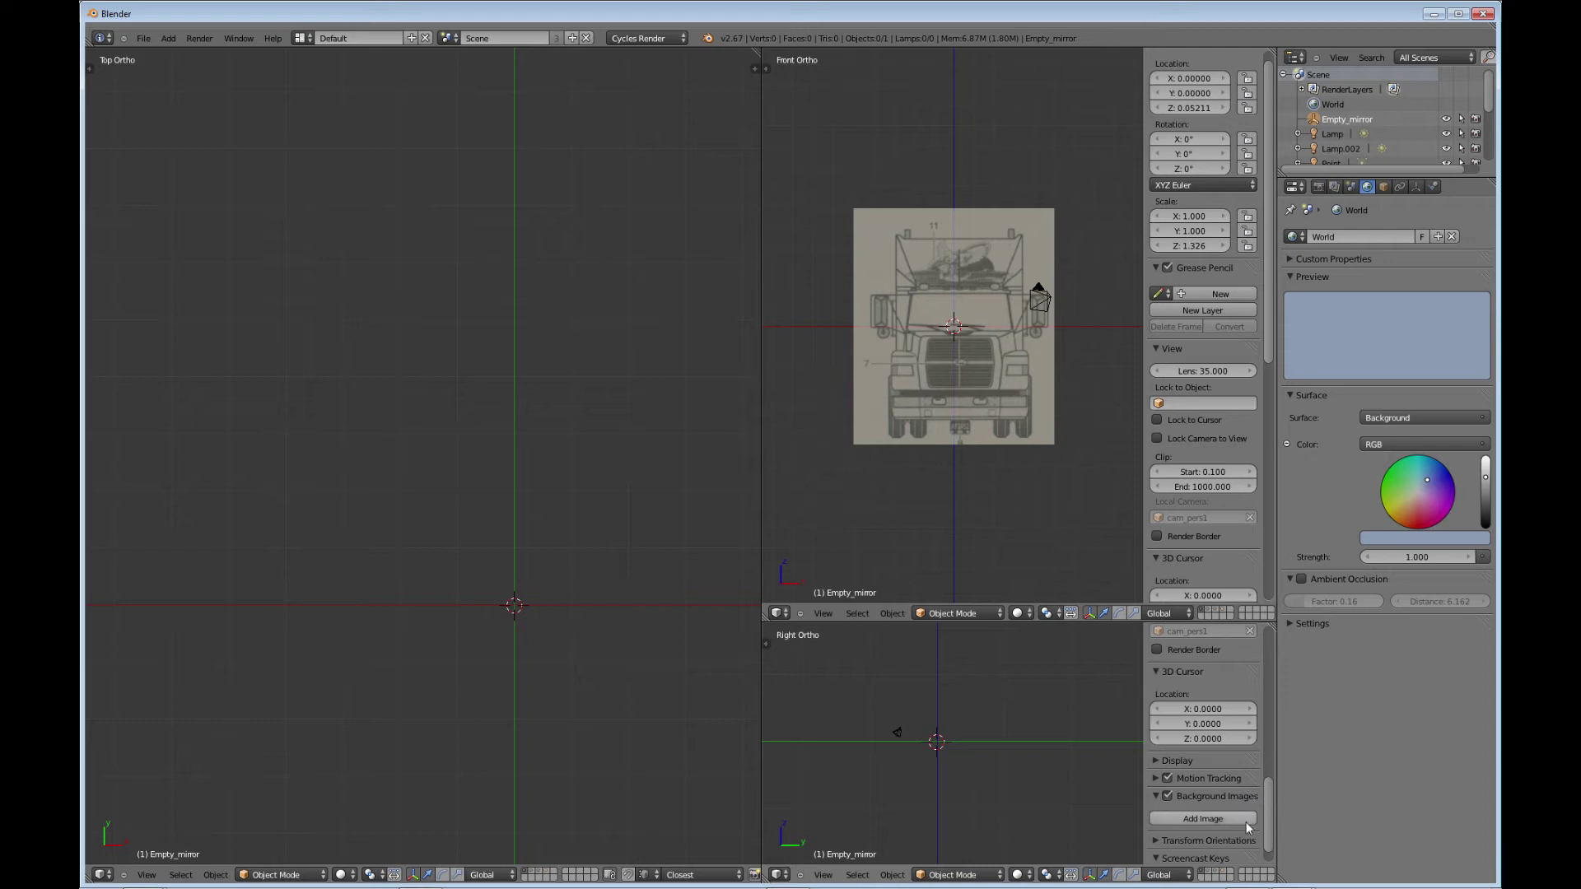
pyautogui.click(1208, 818)
pyautogui.scroll(-4, 1268, 833)
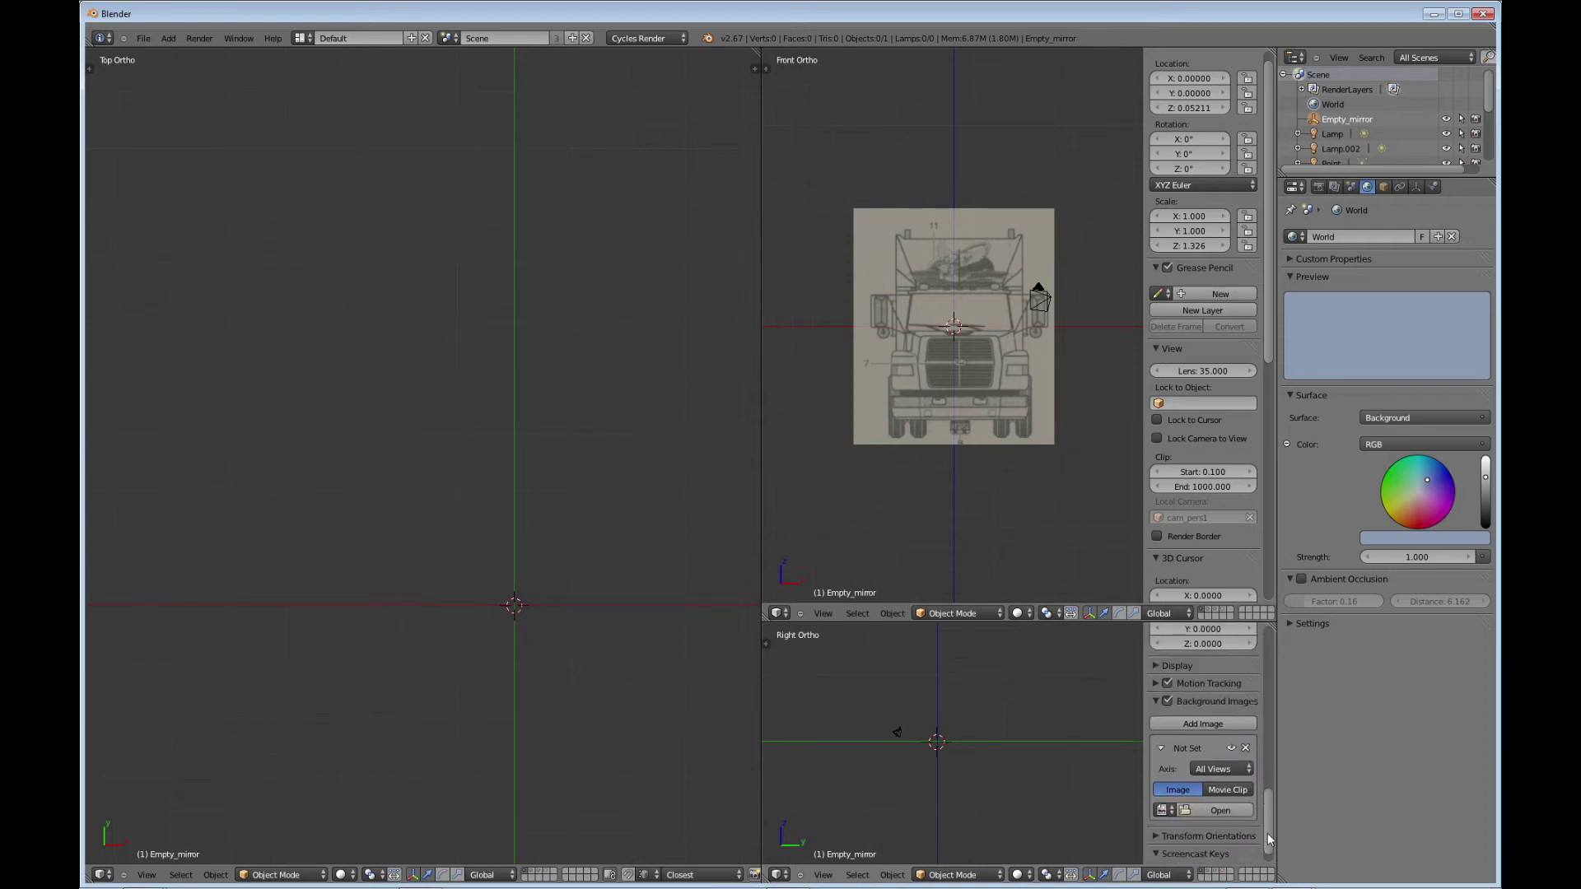
pyautogui.click(1239, 756)
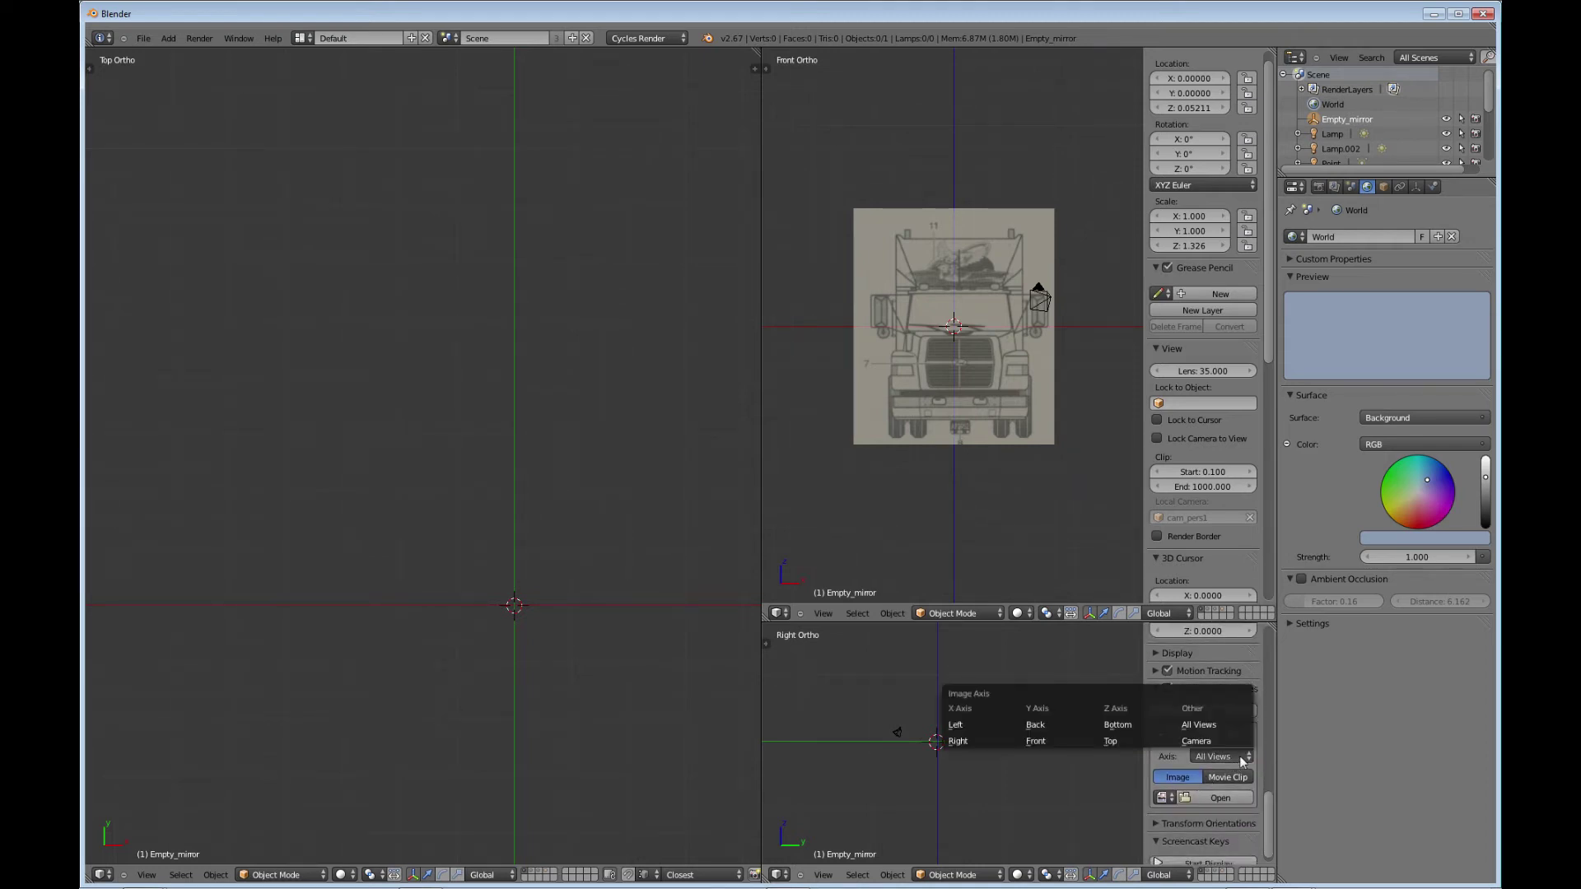
pyautogui.click(988, 741)
pyautogui.click(1219, 799)
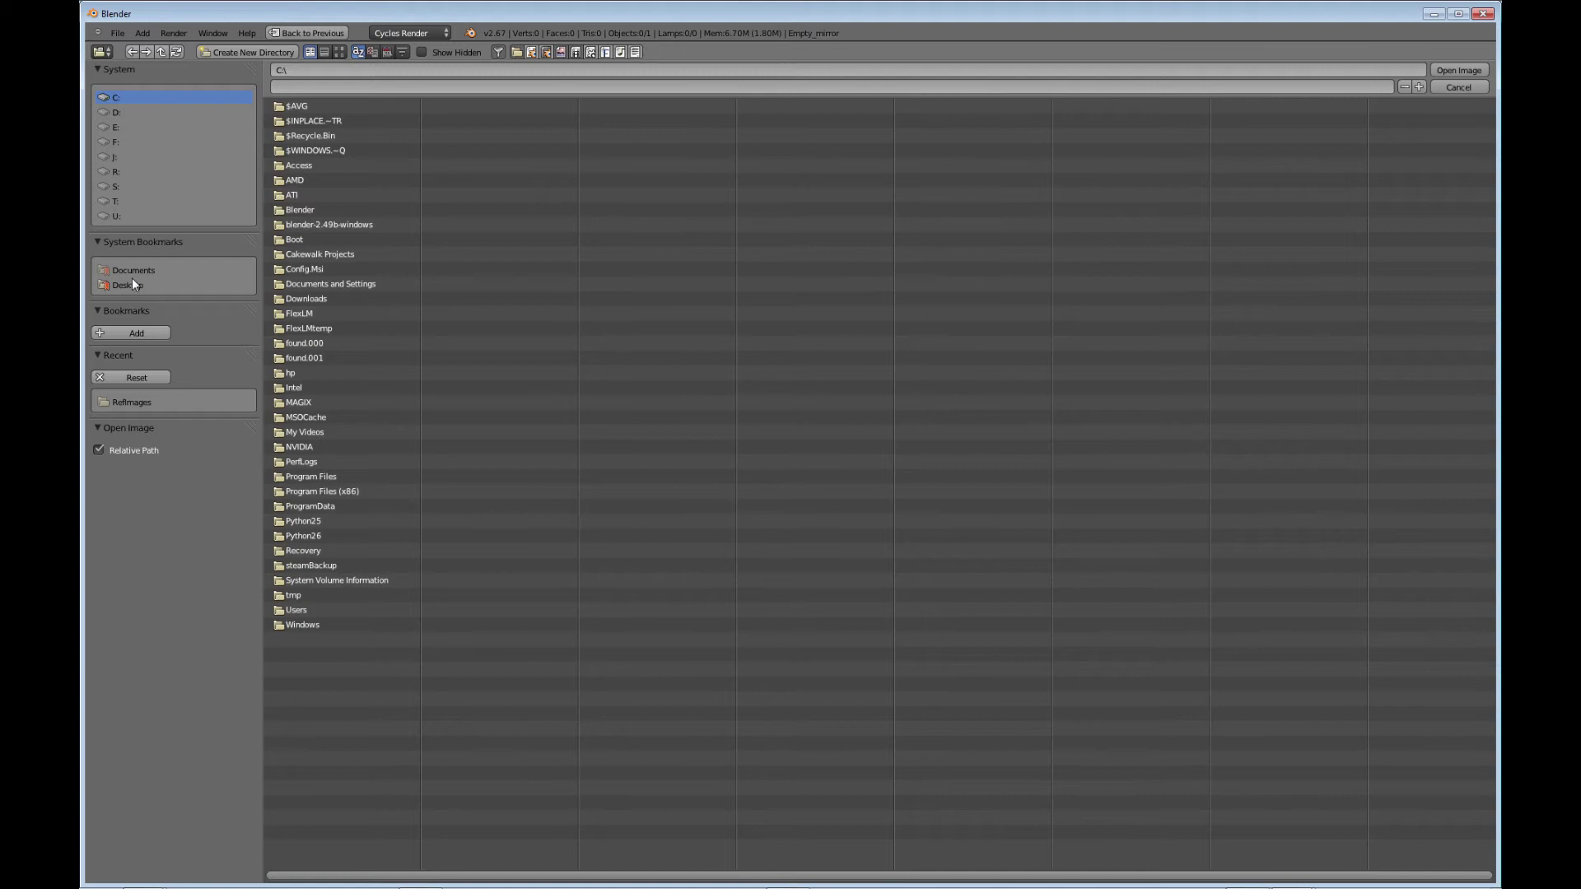
# Step: Load Truck_right.jpg from the Drill-TruckMounted RefImages folder and frame it in the view
pyautogui.click(117, 160)
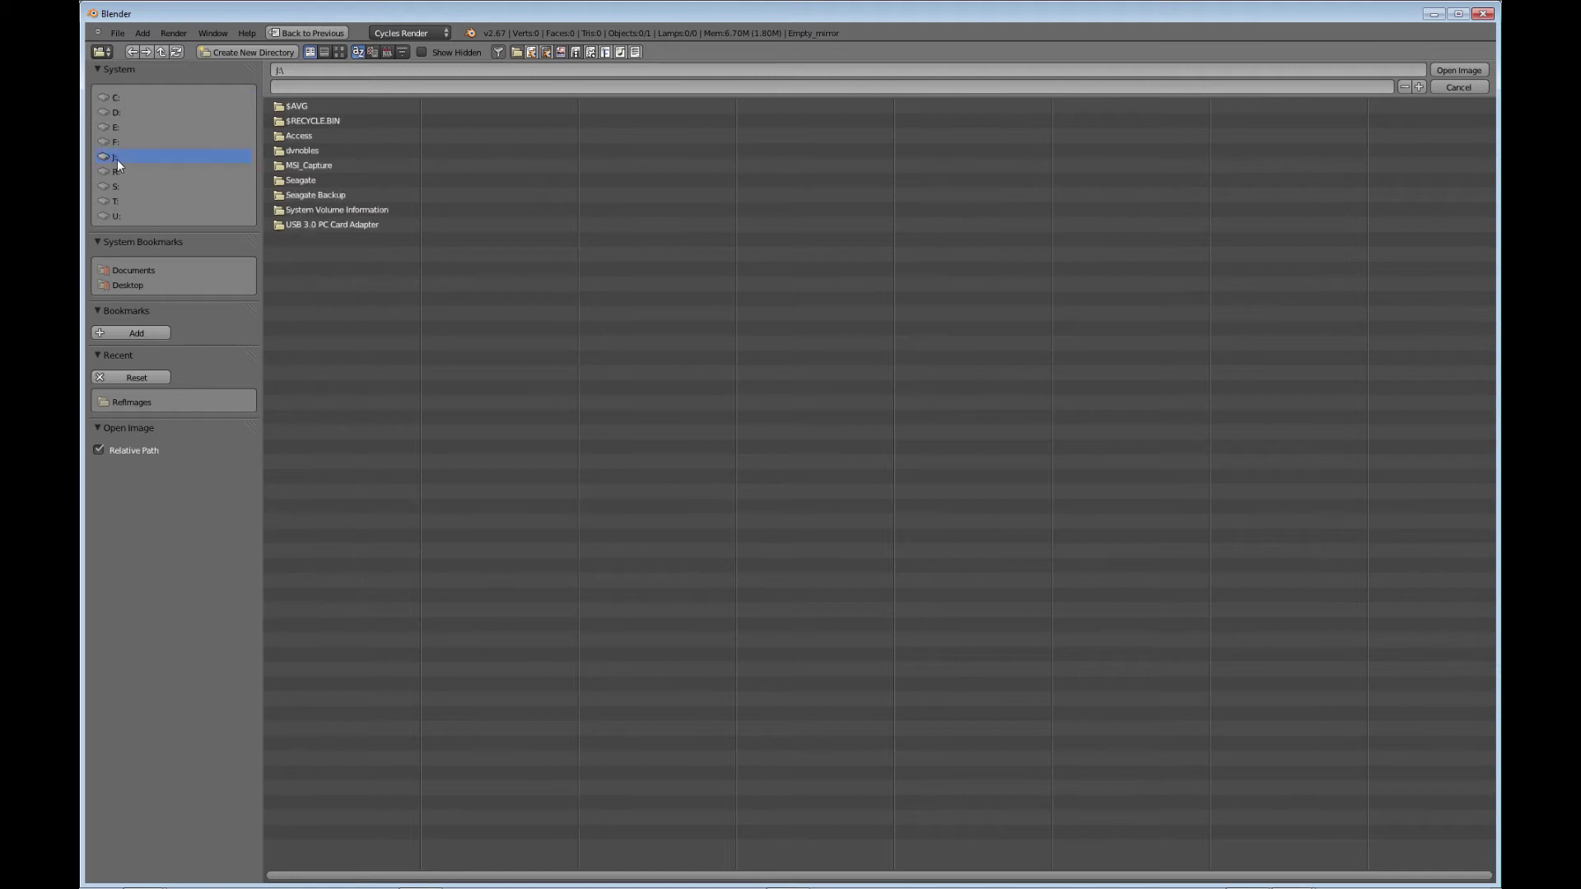
pyautogui.click(289, 133)
pyautogui.click(291, 122)
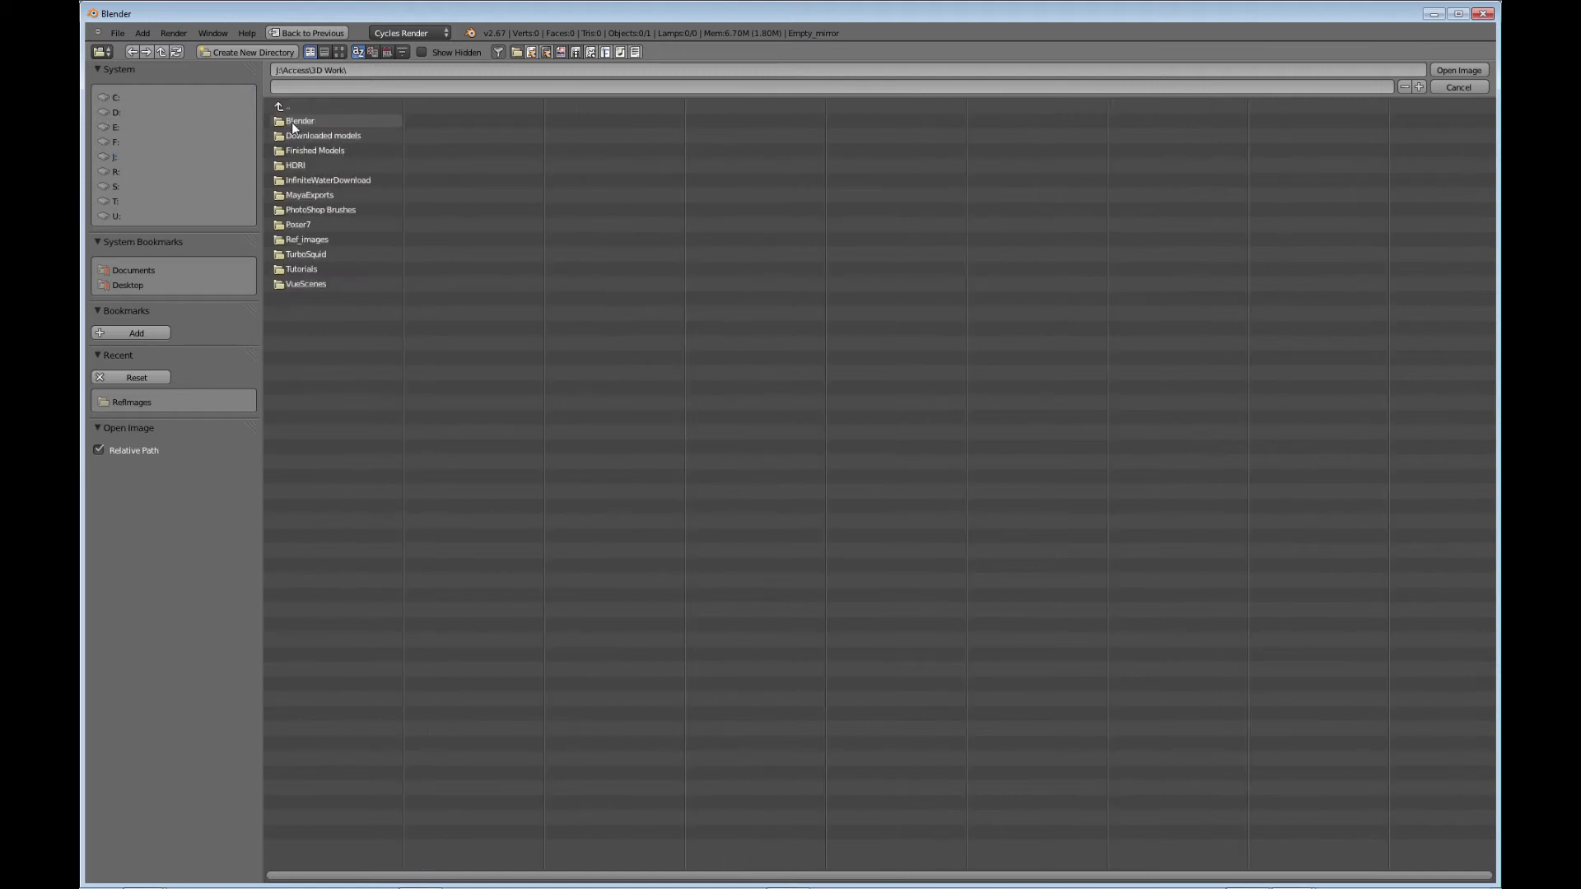
pyautogui.click(291, 122)
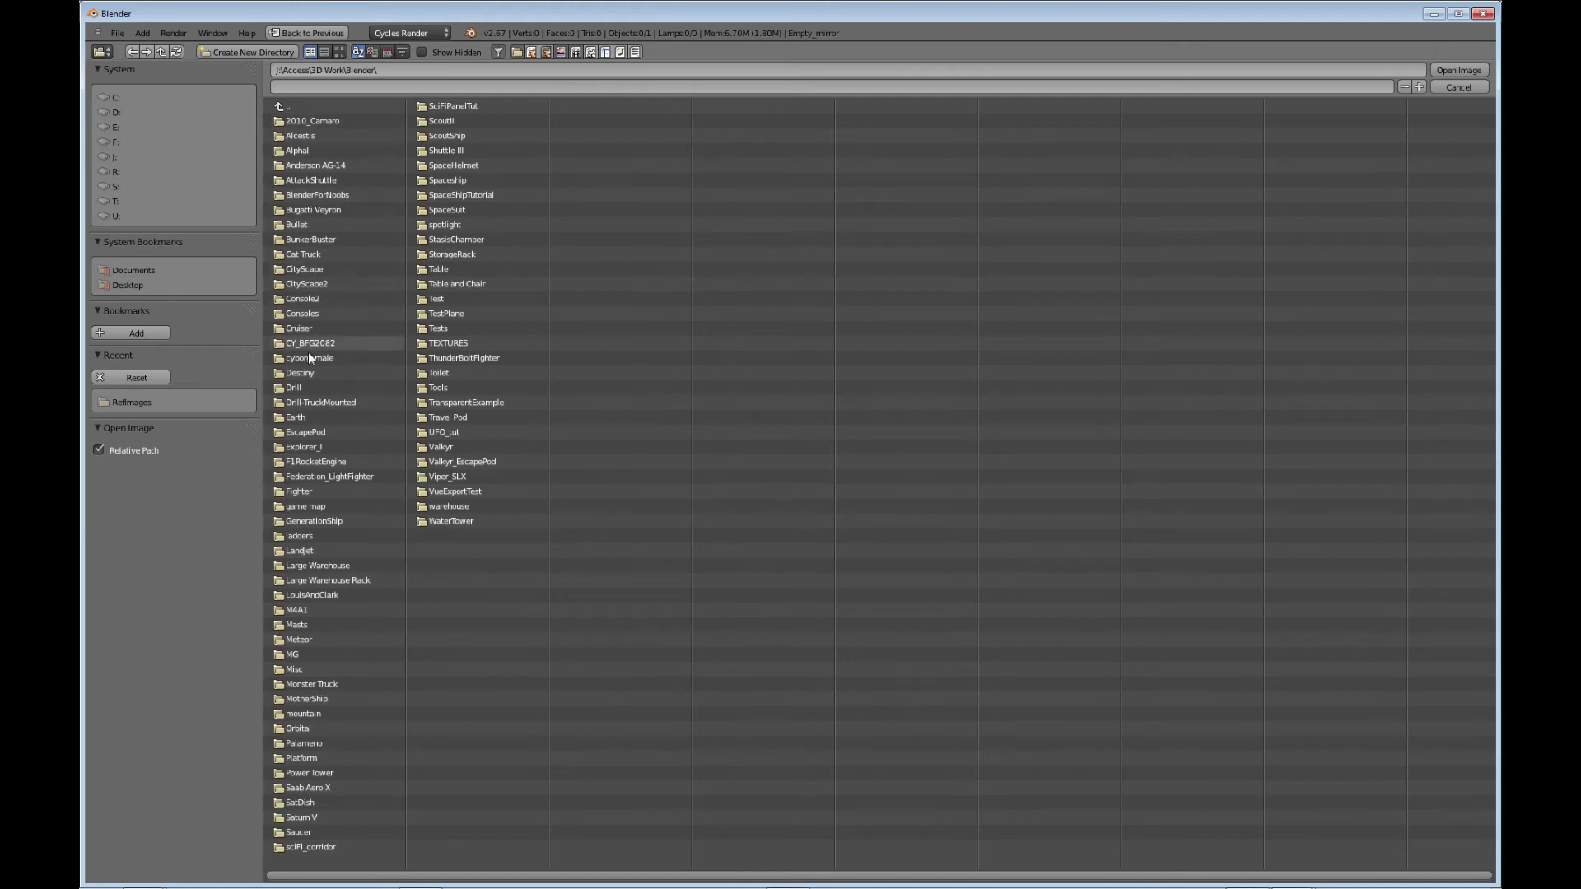
pyautogui.click(297, 402)
pyautogui.click(295, 121)
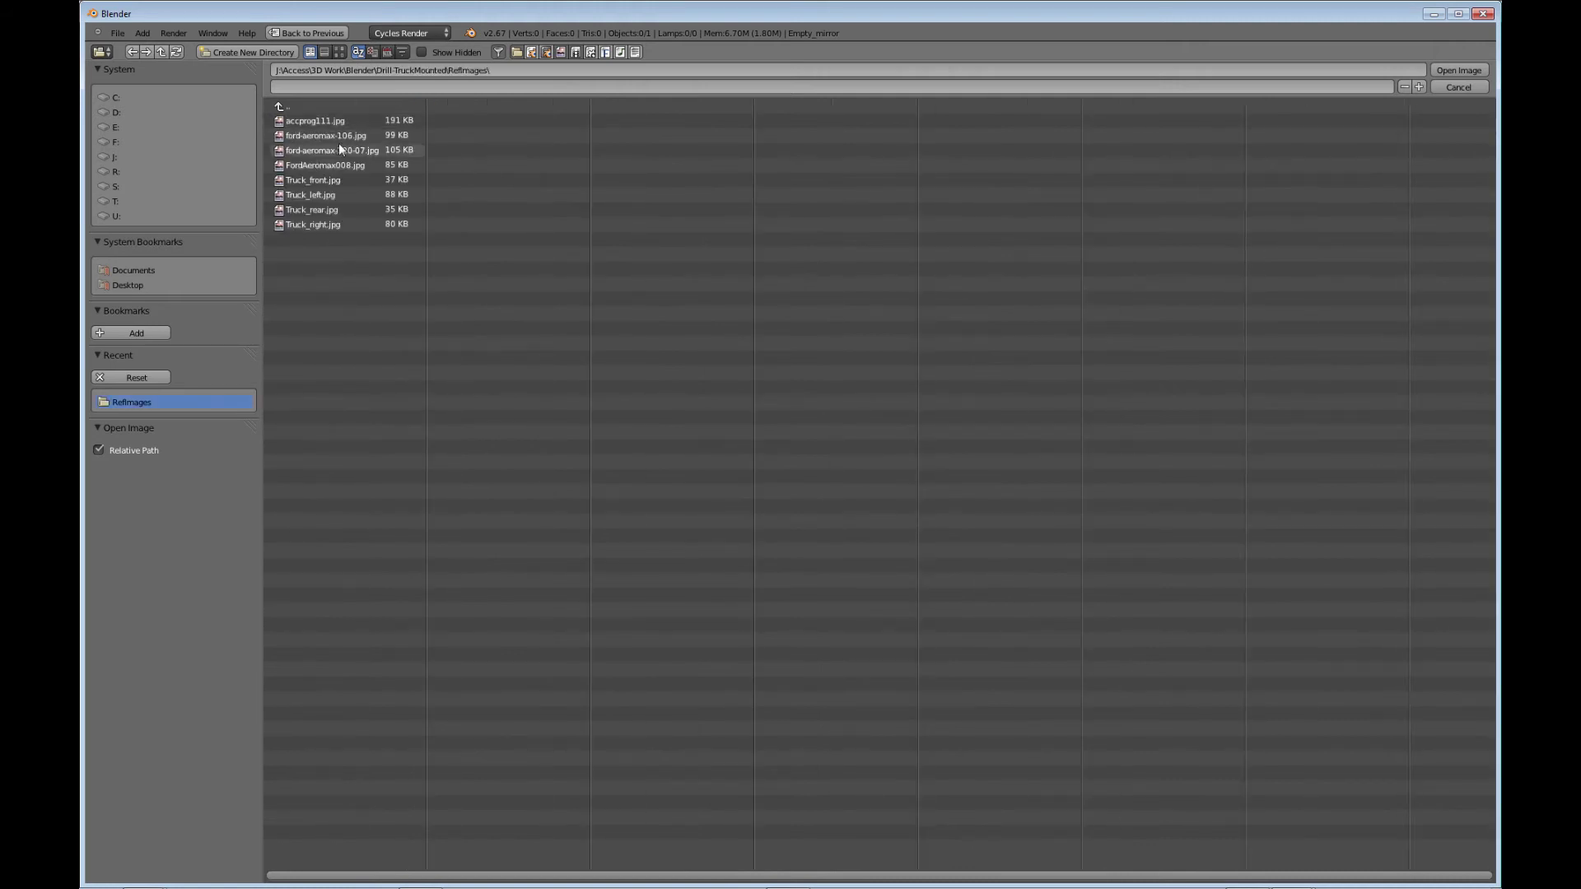
pyautogui.doubleClick(321, 219)
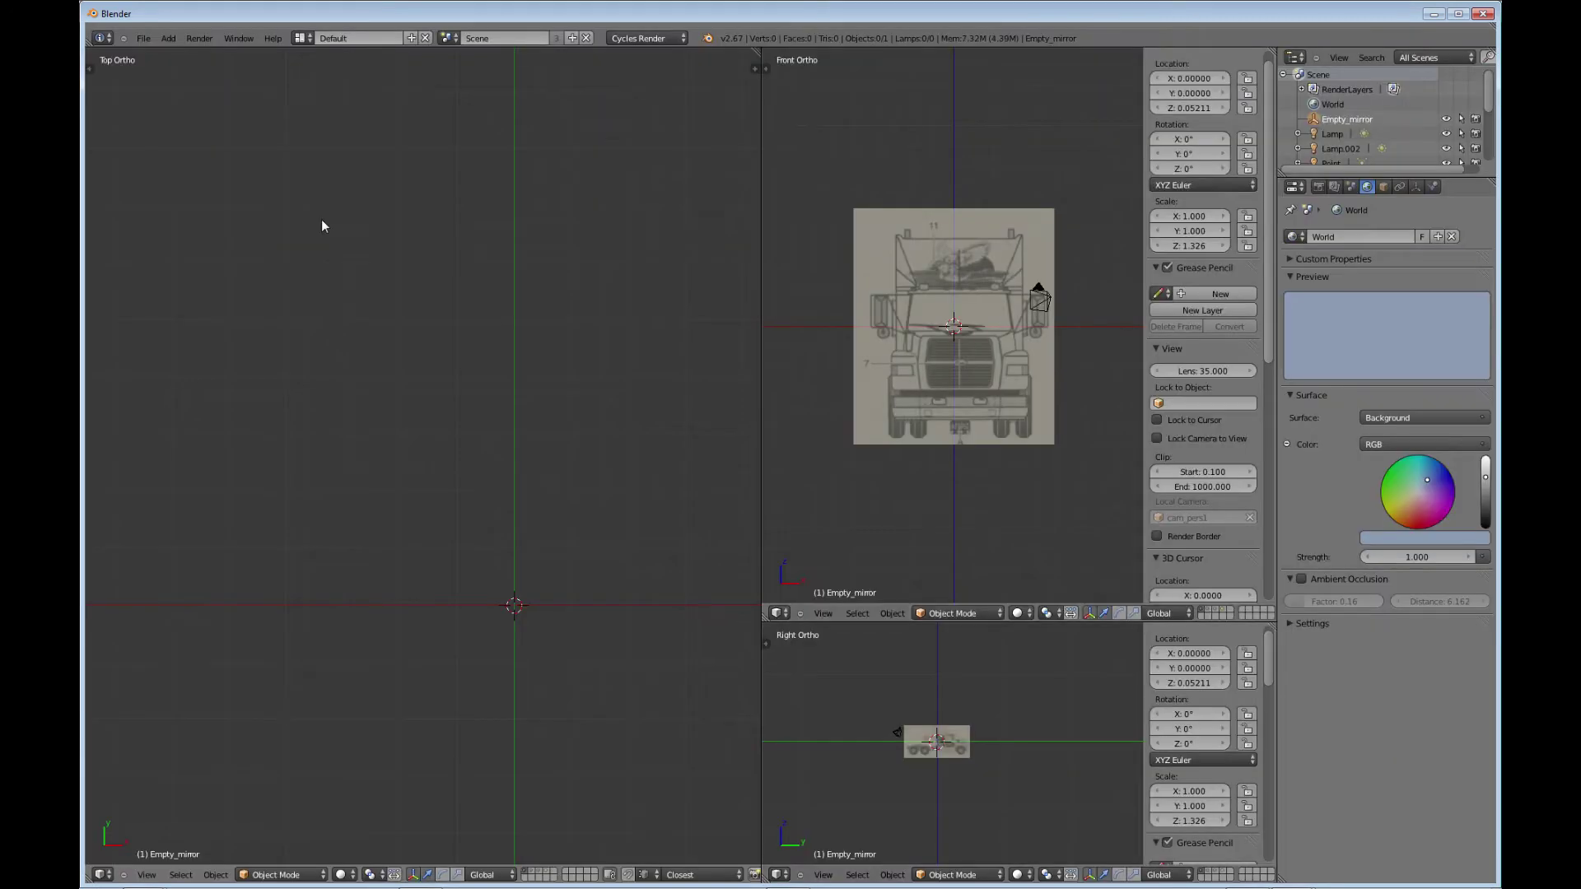
pyautogui.scroll(7, 987, 763)
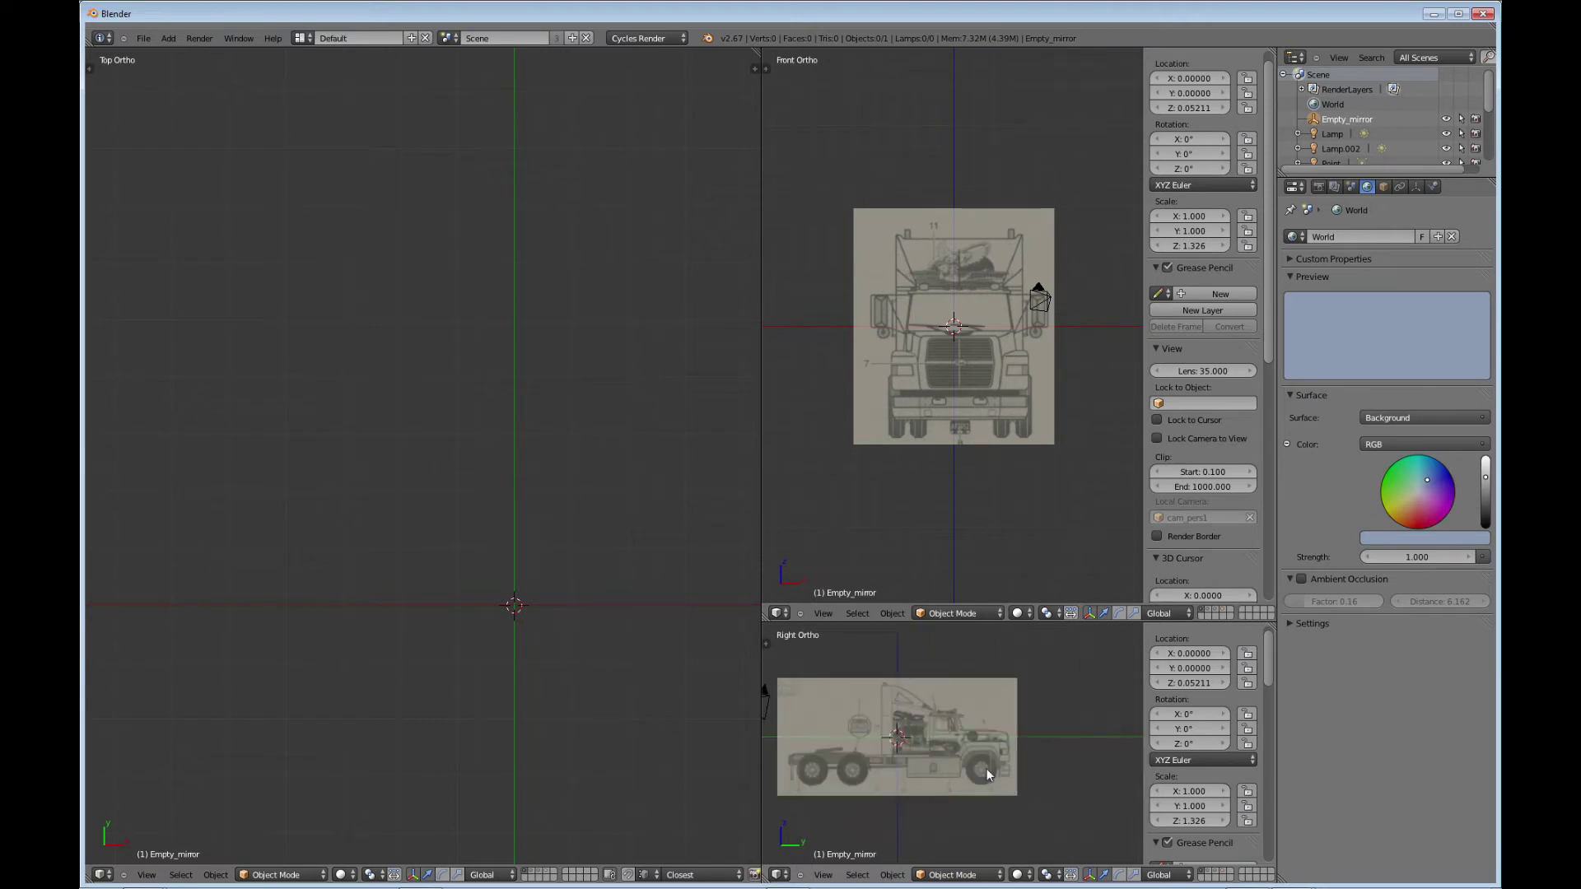
pyautogui.keyDown('shift'); pyautogui.moveTo(941, 763); pyautogui.dragTo(985, 735, button='middle'); pyautogui.keyUp('shift')
pyautogui.scroll(1, 985, 735)
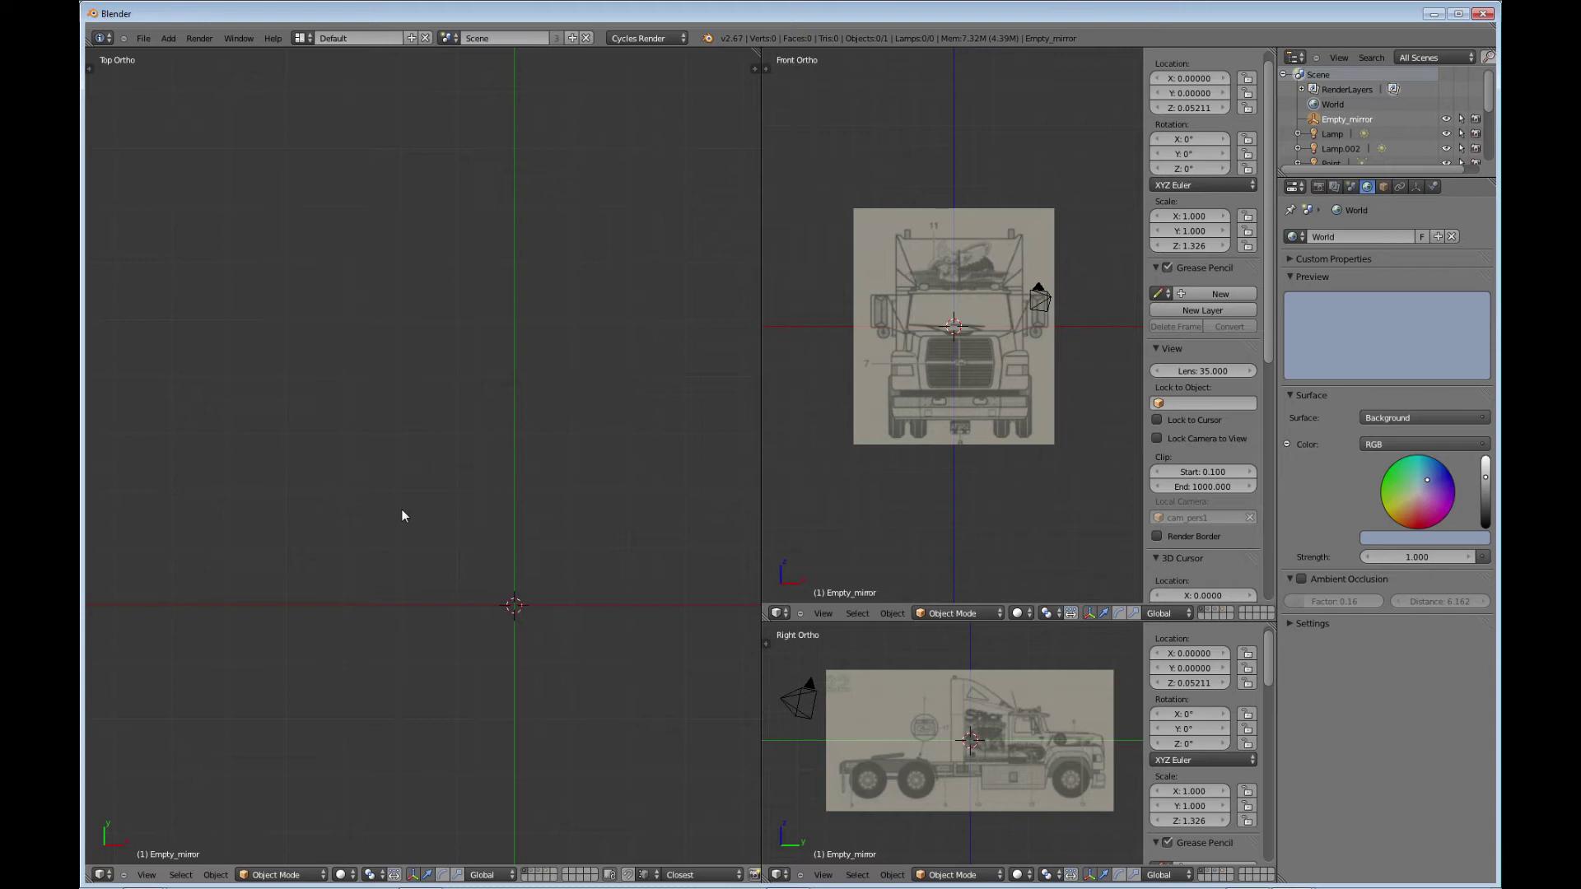
# Step: Set the top-left viewport to Left Ortho and add a background slot with axis Left
pyautogui.press('ctrl+KP_3')
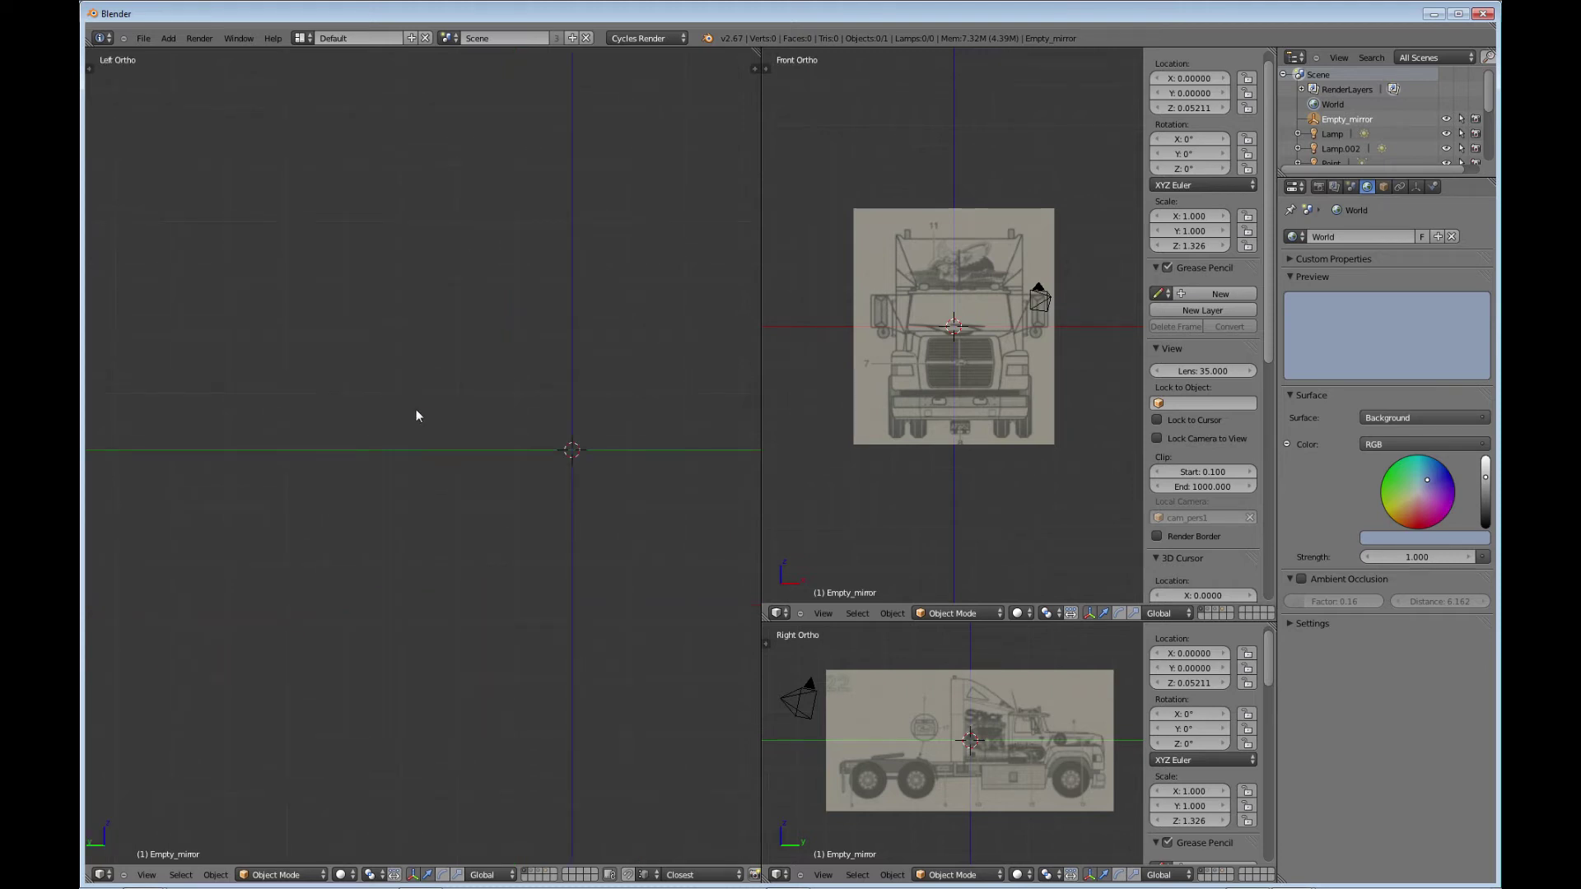
pyautogui.press('n')
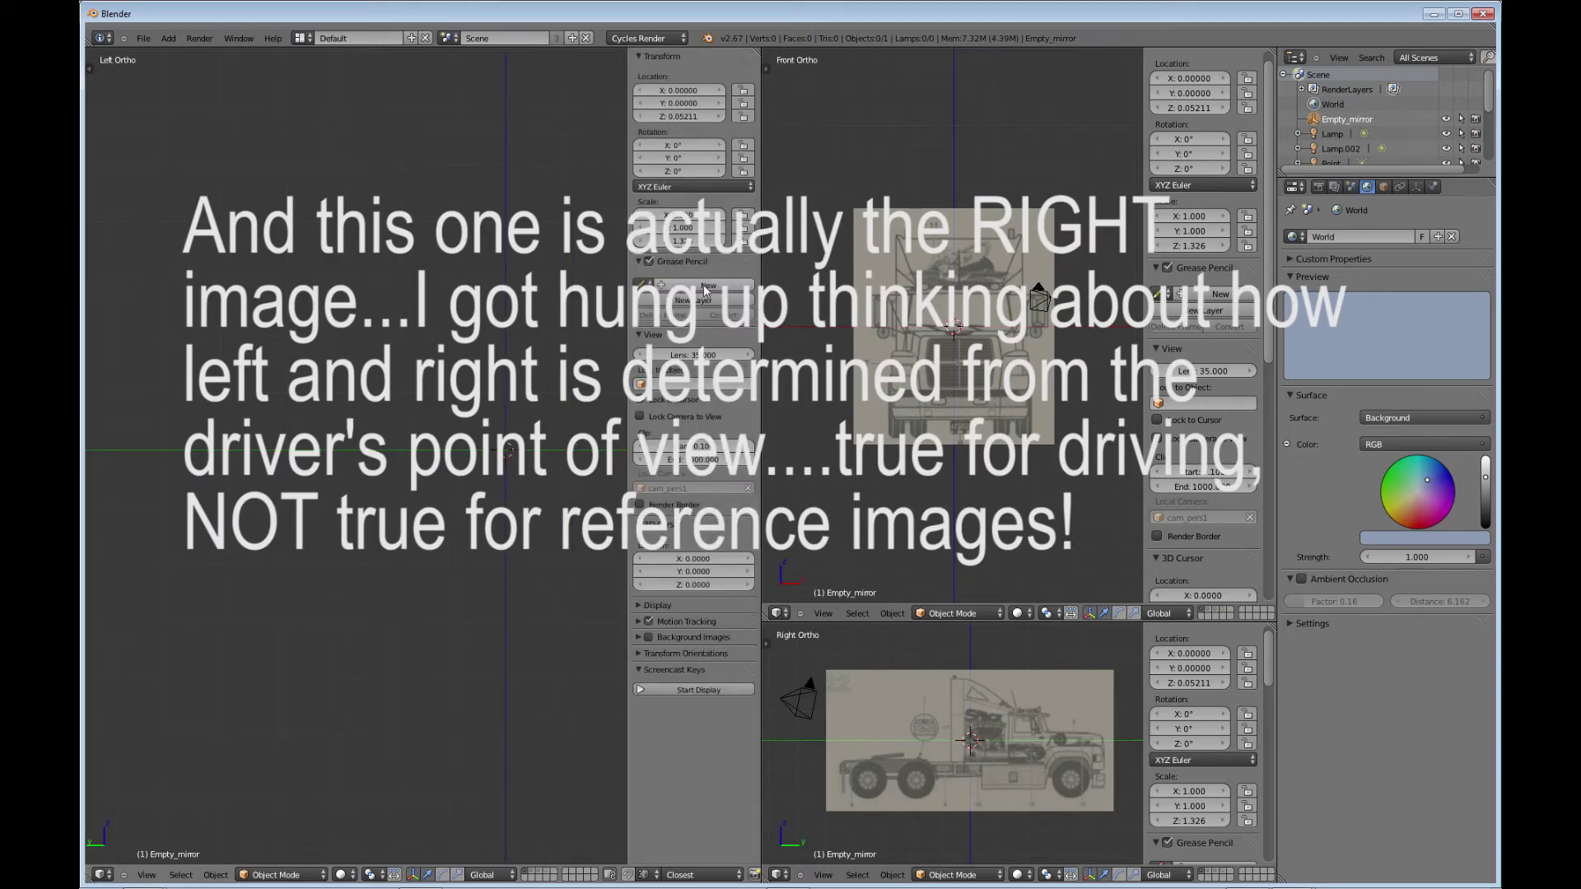
pyautogui.click(640, 638)
pyautogui.click(668, 656)
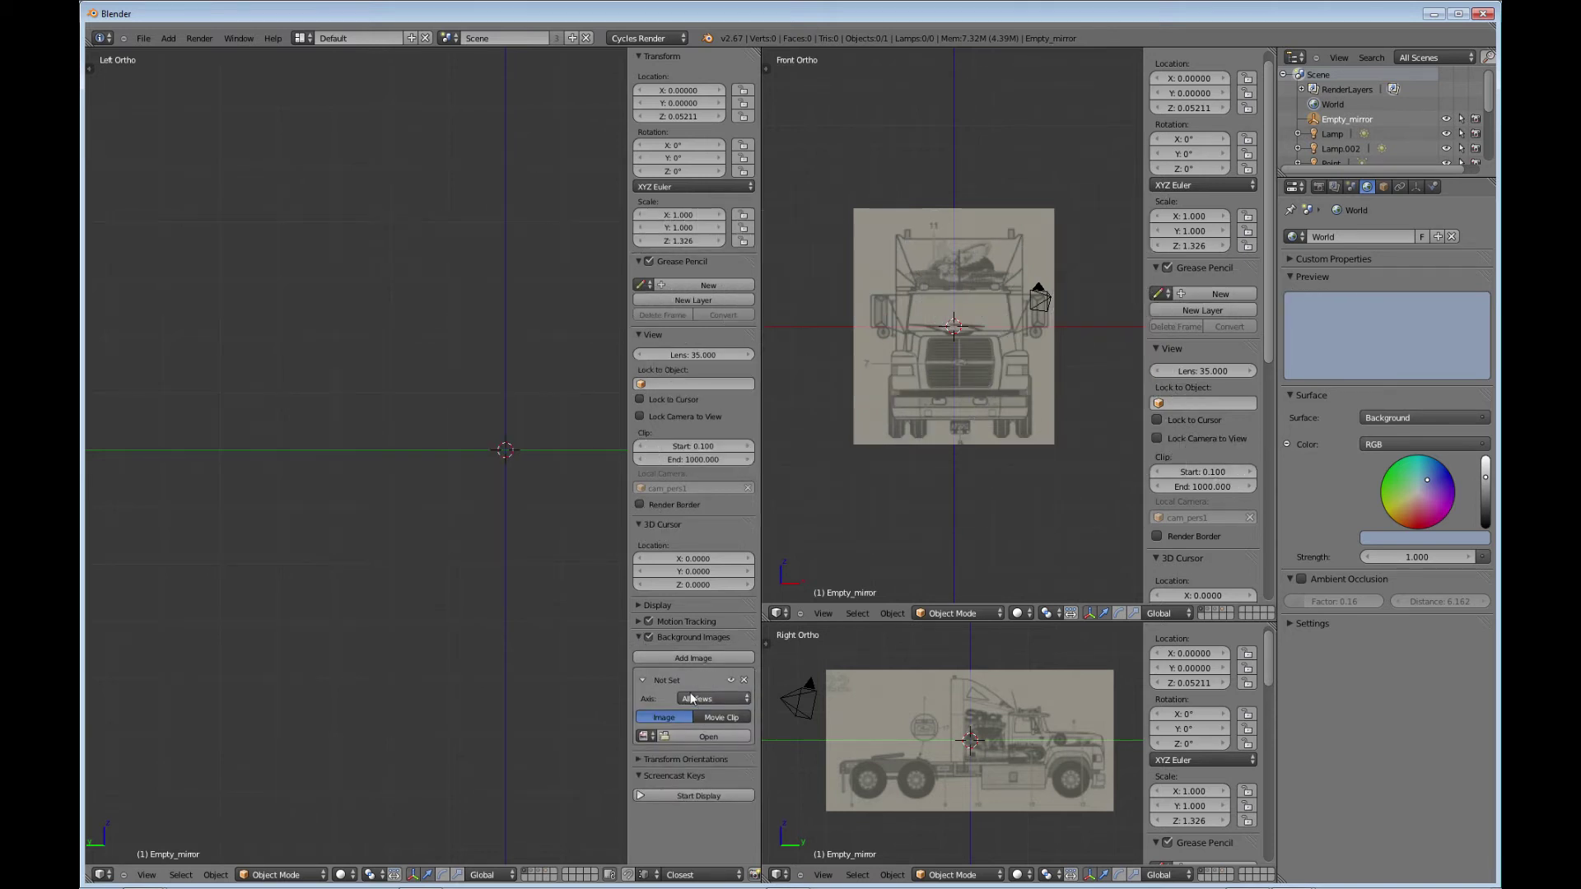
pyautogui.click(700, 704)
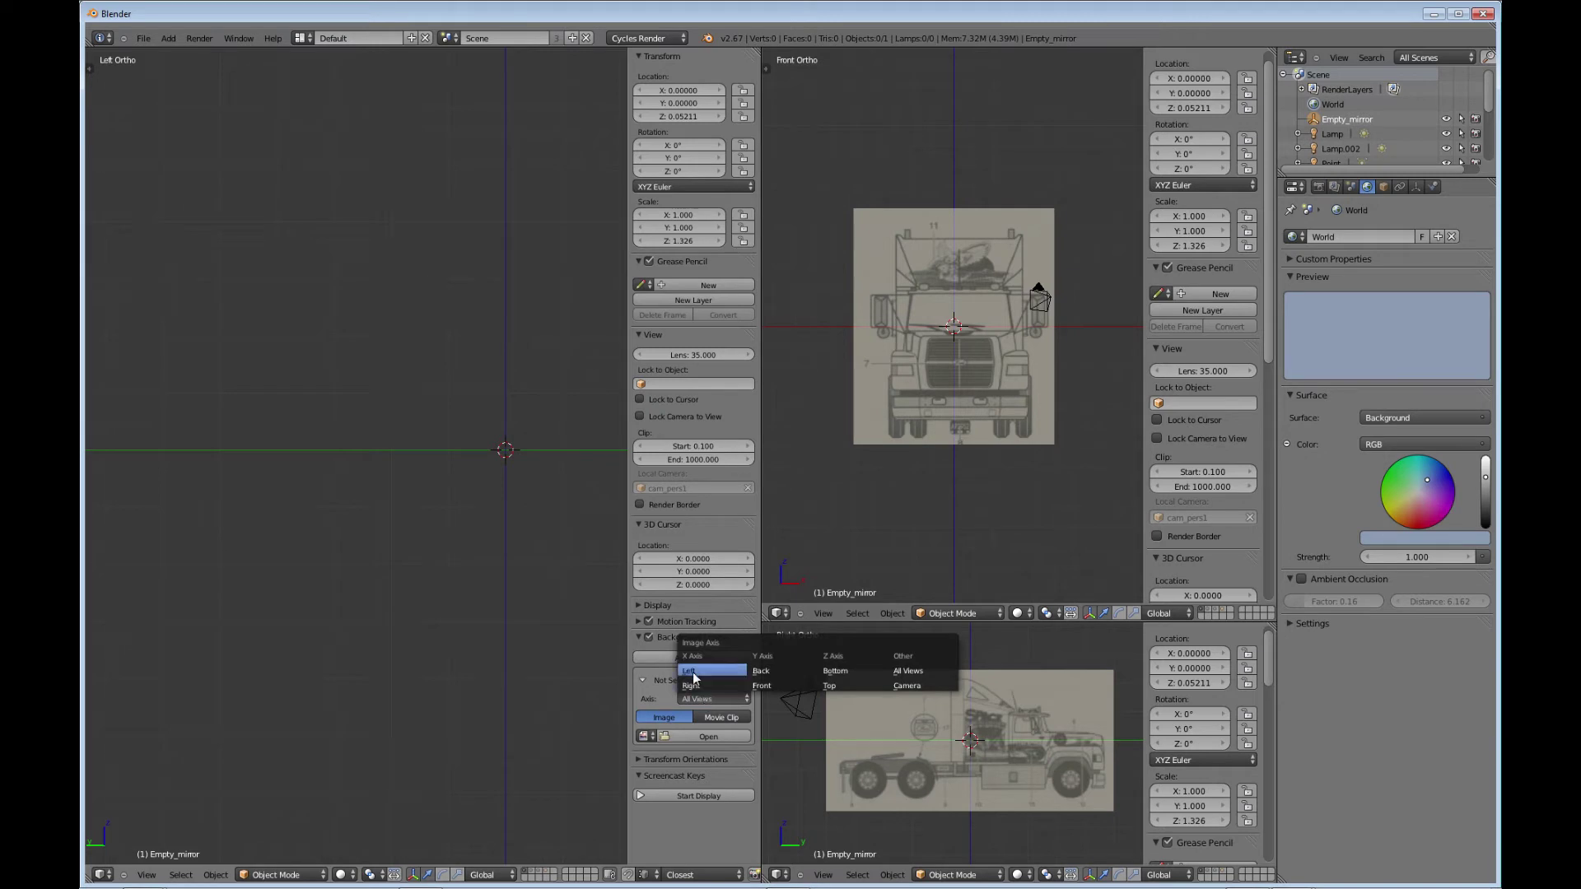
pyautogui.click(699, 689)
# Step: Load Truck_left.jpg as that background and frame the truck side image
pyautogui.click(714, 735)
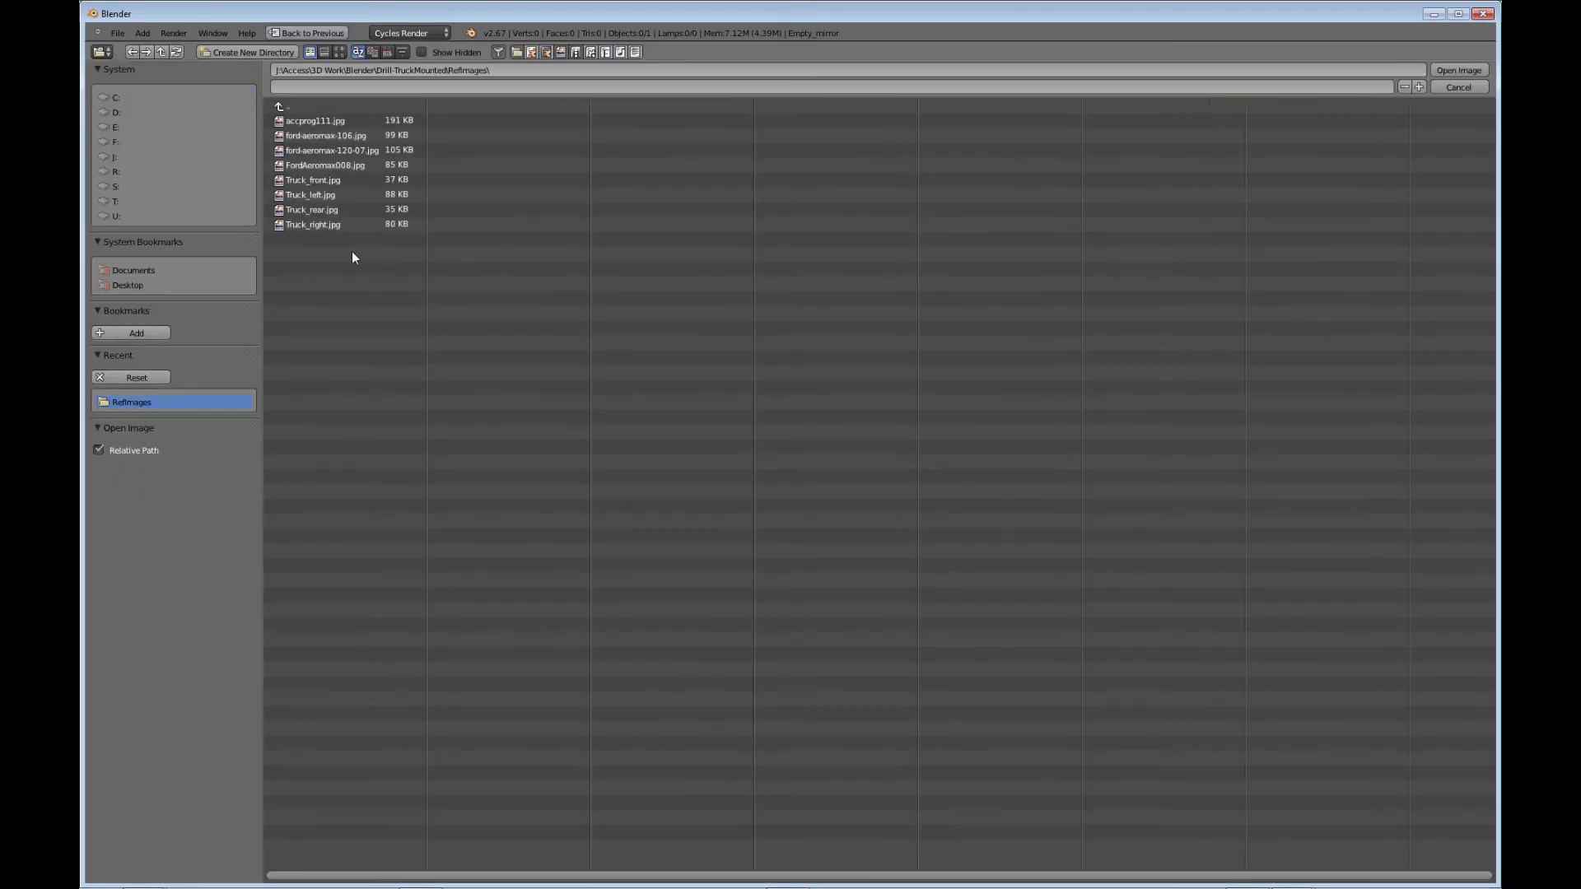
pyautogui.doubleClick(302, 196)
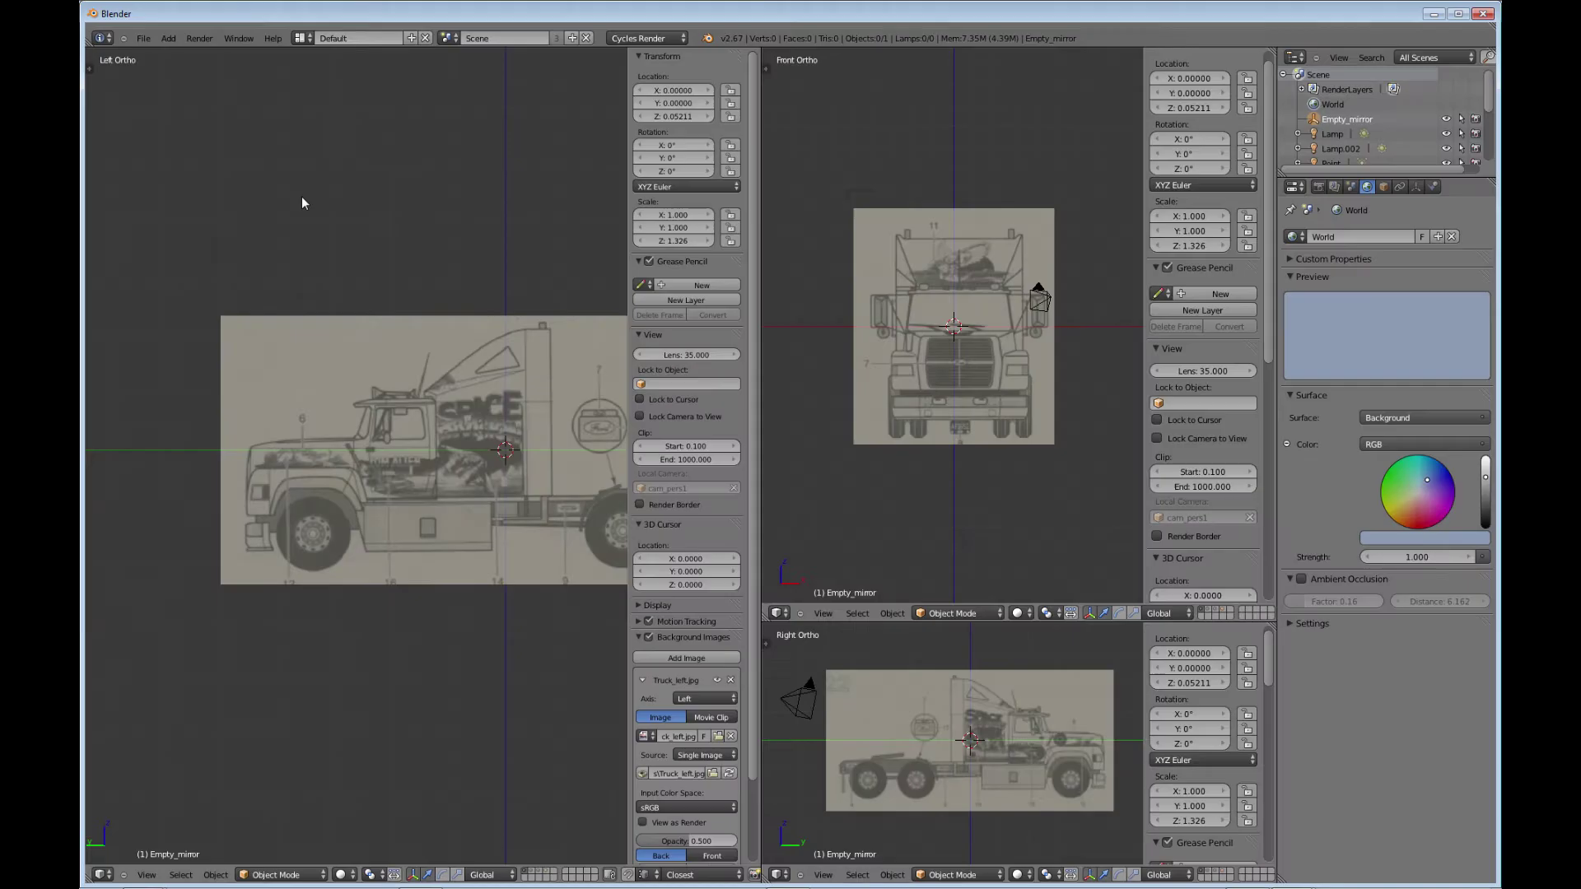
pyautogui.keyDown('shift'); pyautogui.moveTo(496, 521); pyautogui.dragTo(436, 473, button='middle'); pyautogui.keyUp('shift')
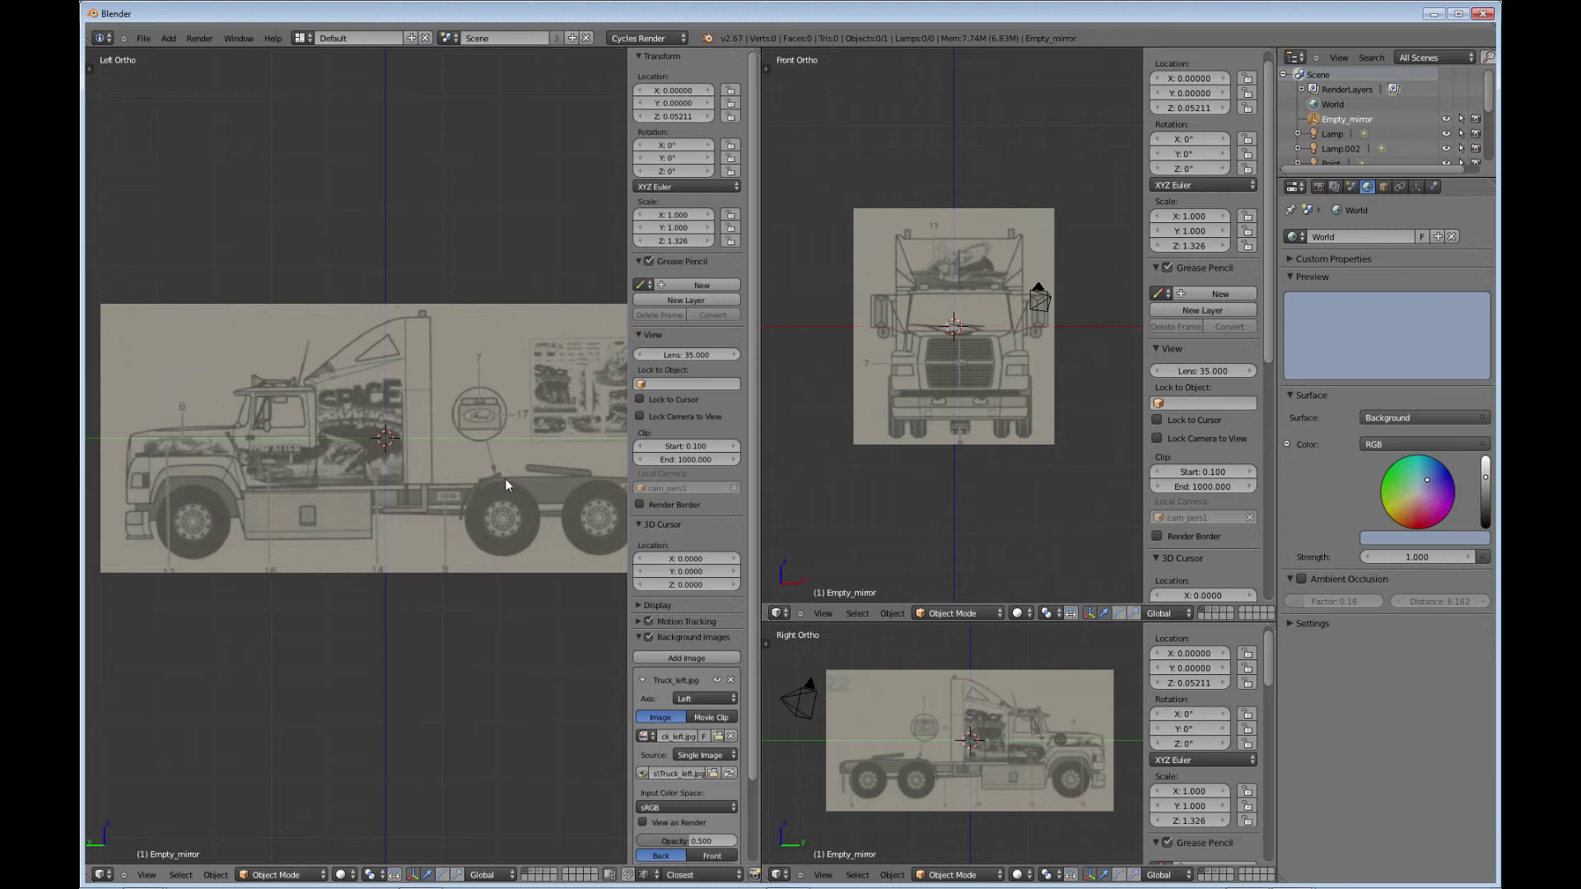
# Step: Add a plane mesh at the 3D cursor in the left side view
pyautogui.scroll(-1, 439, 466)
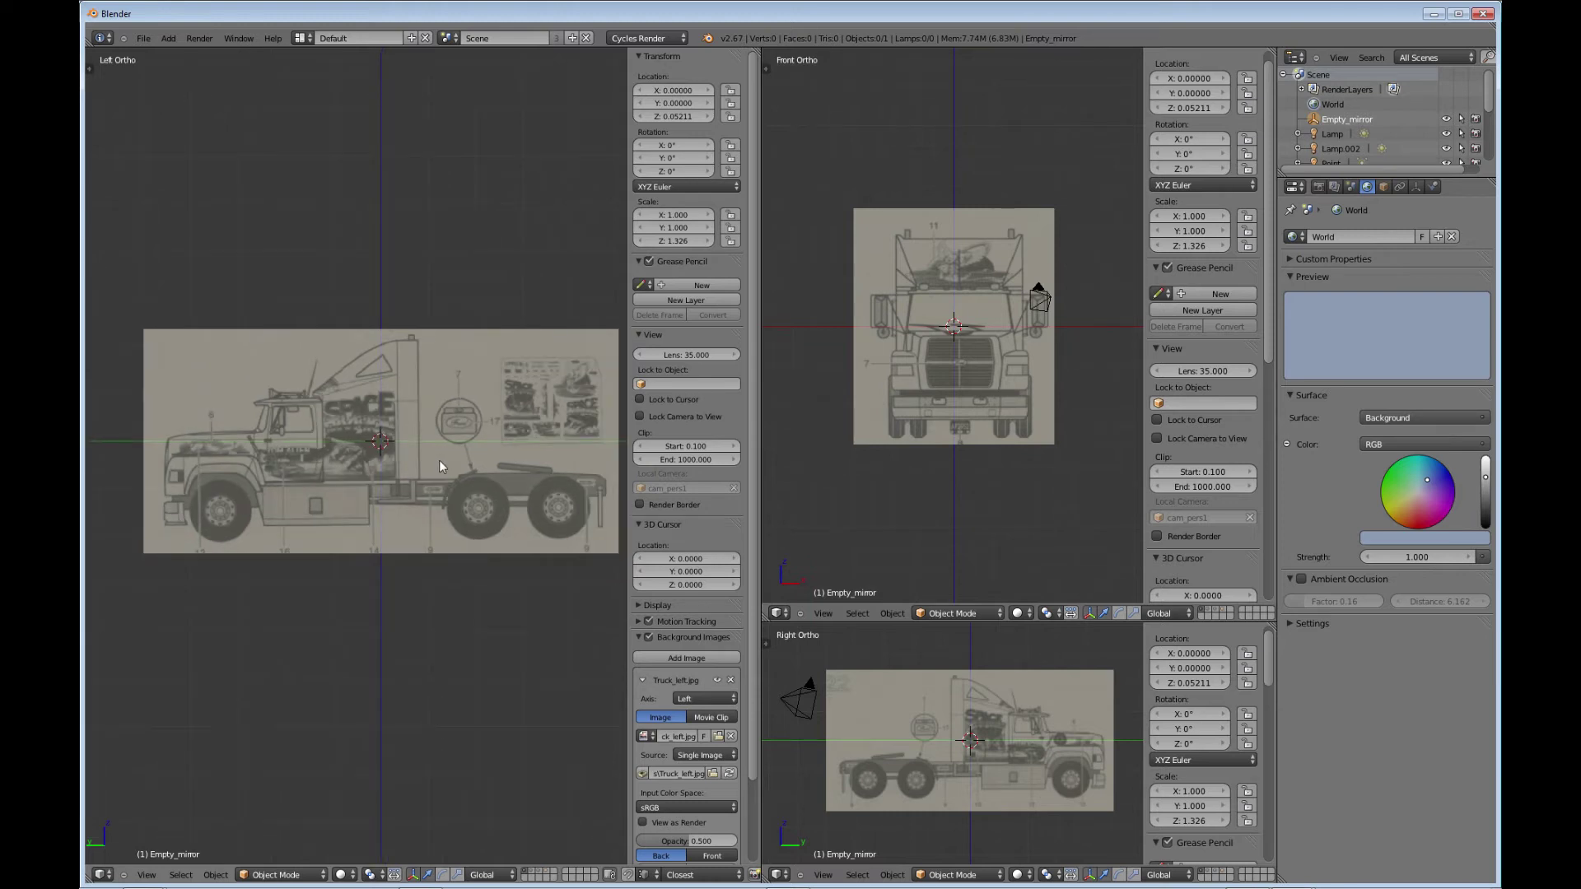
pyautogui.keyDown('shift'); pyautogui.moveTo(439, 466); pyautogui.dragTo(410, 464, button='middle'); pyautogui.keyUp('shift')
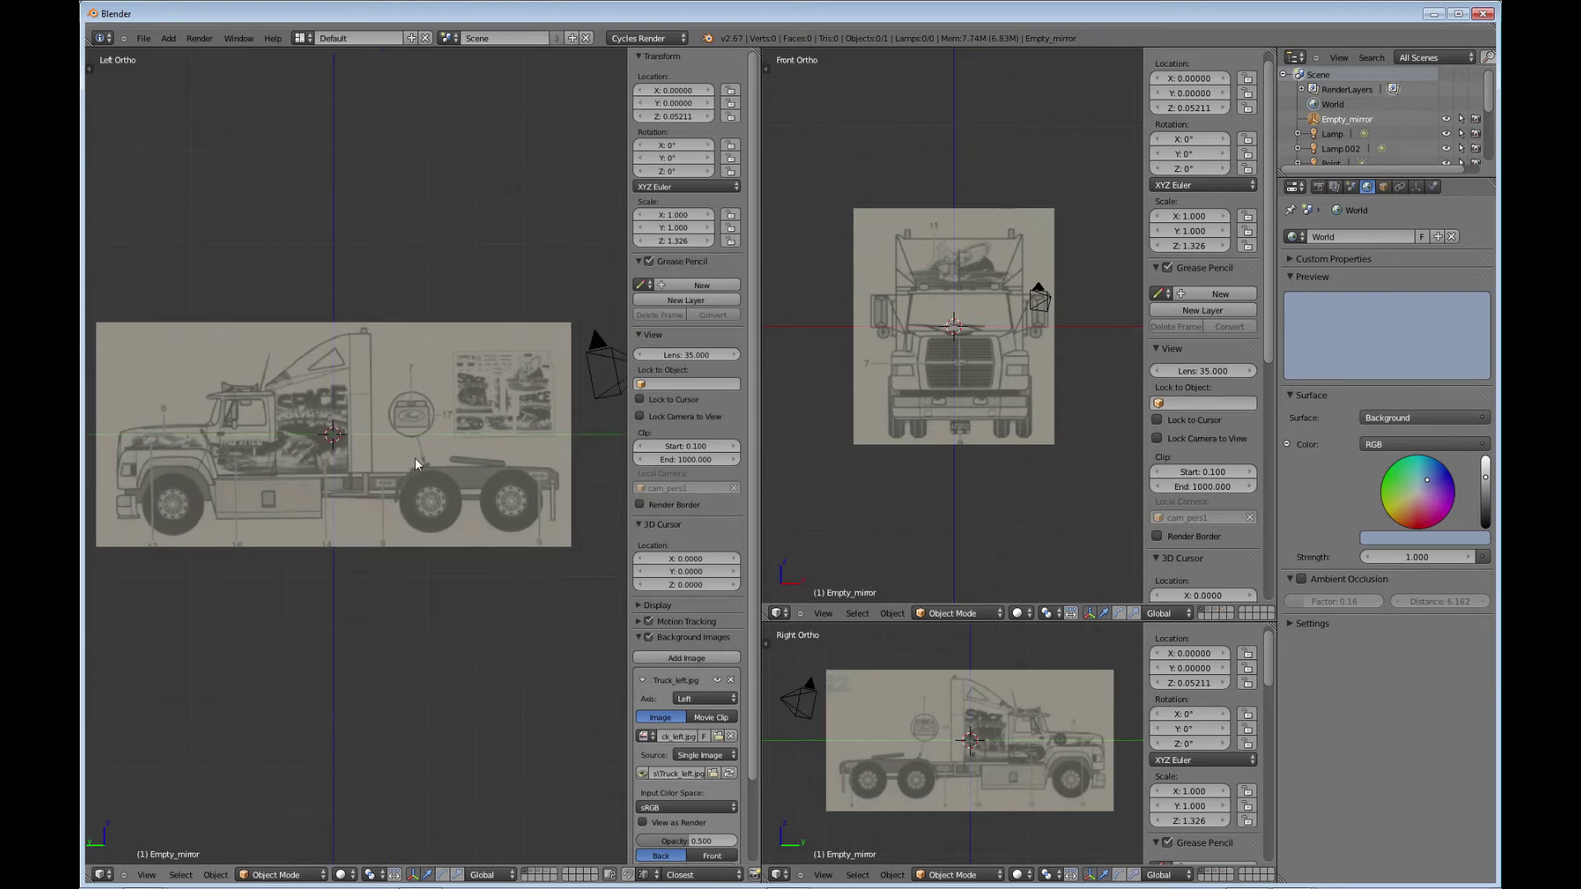
pyautogui.hotkey('shift', 'a')
pyautogui.moveTo(416, 463)
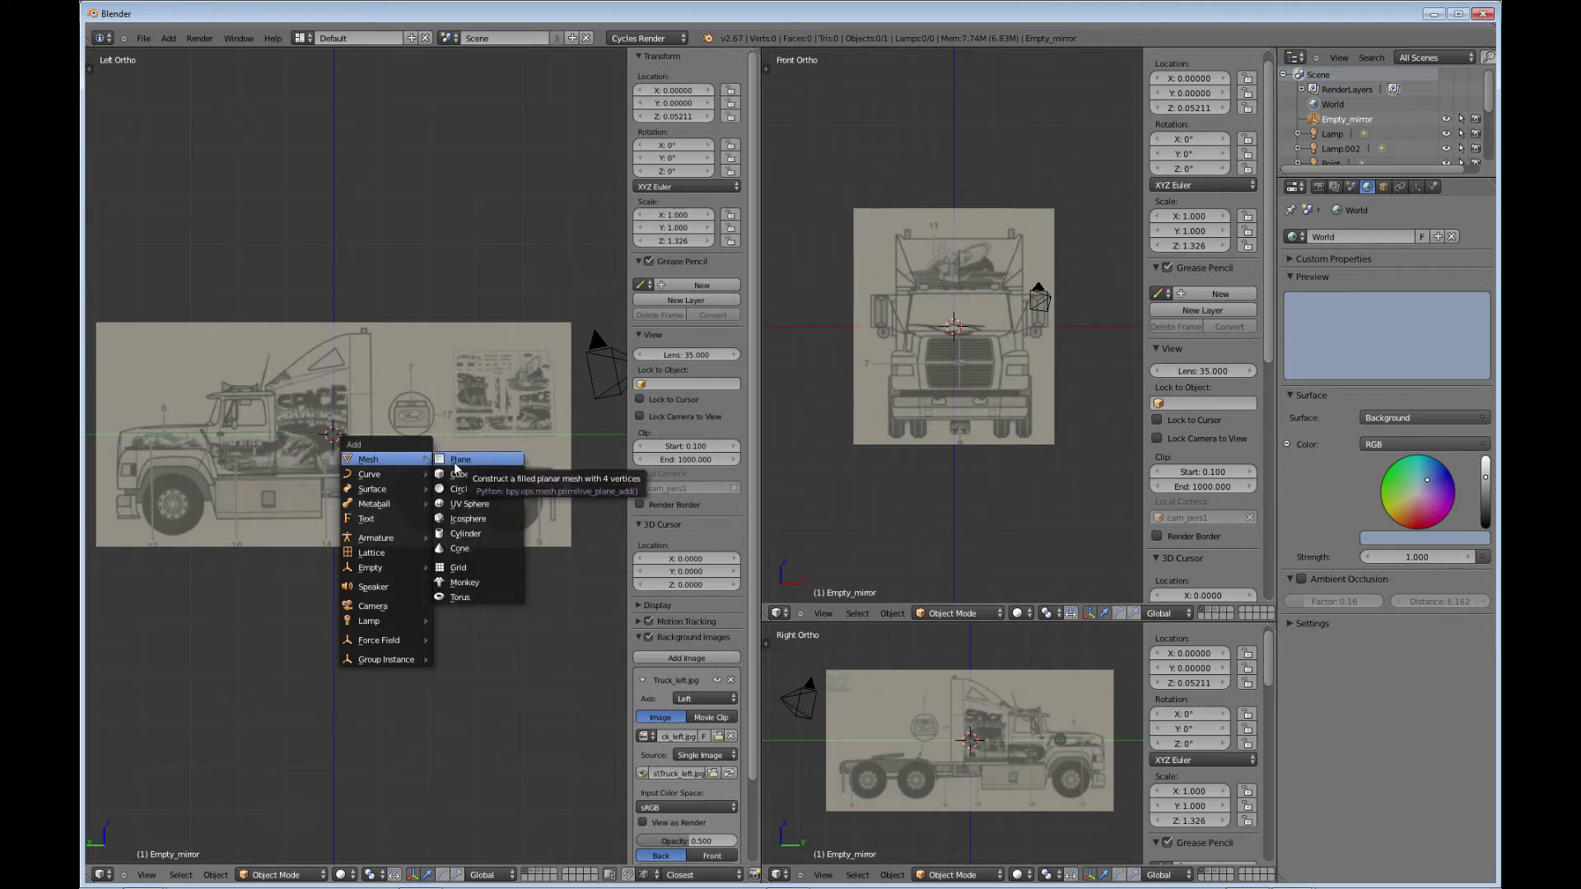
pyautogui.click(454, 465)
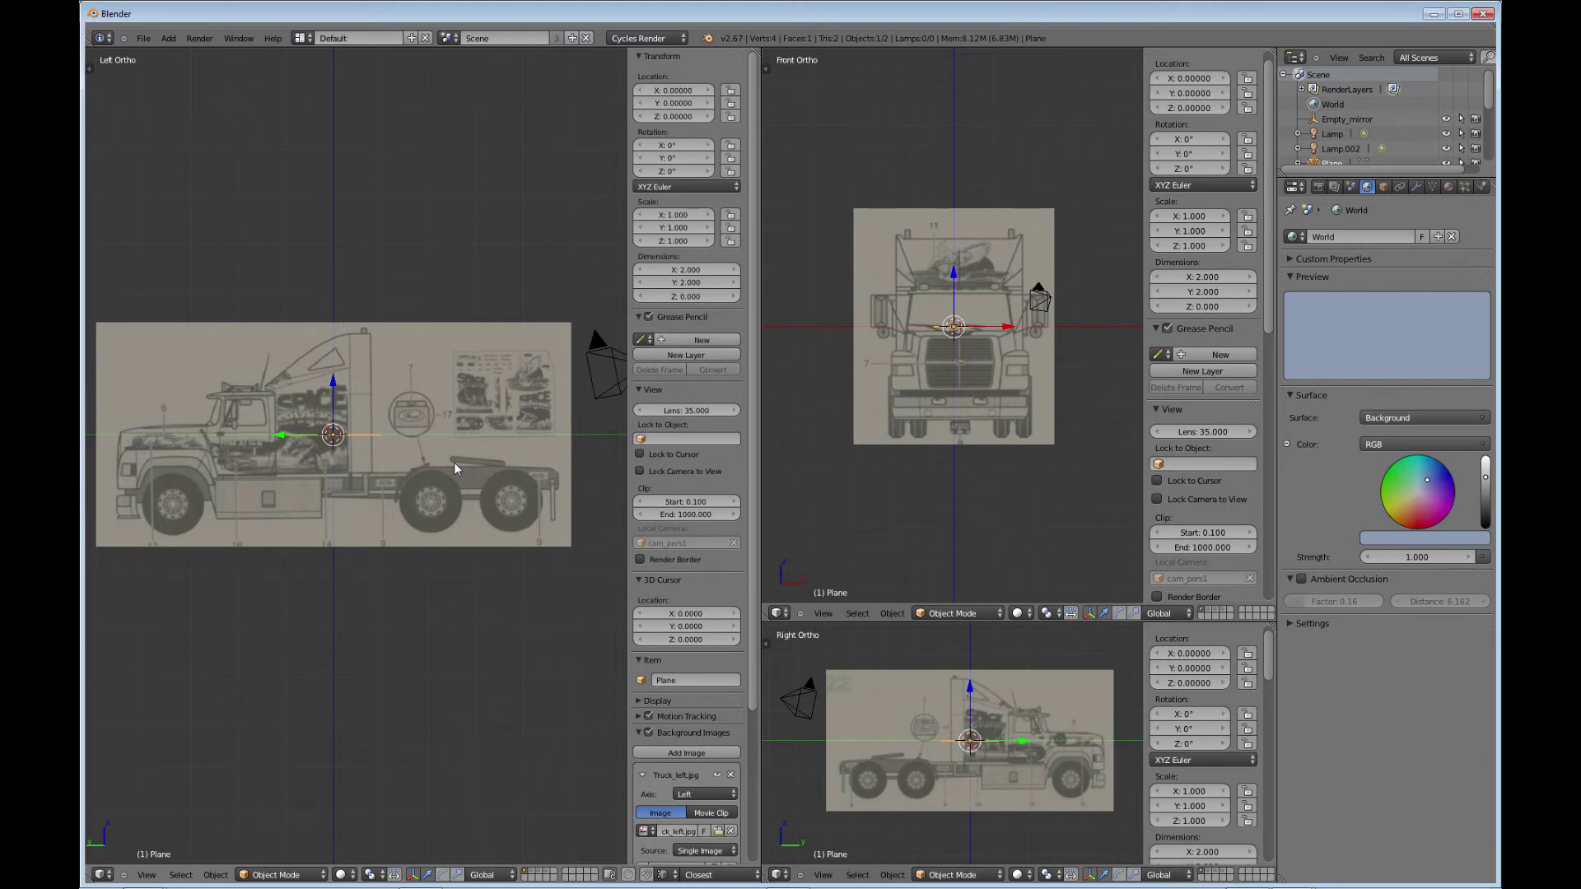
# Step: Rotate the plane 90° on Y, scale it 4.619 along Y, and switch to wireframe
pyautogui.write('ry90')
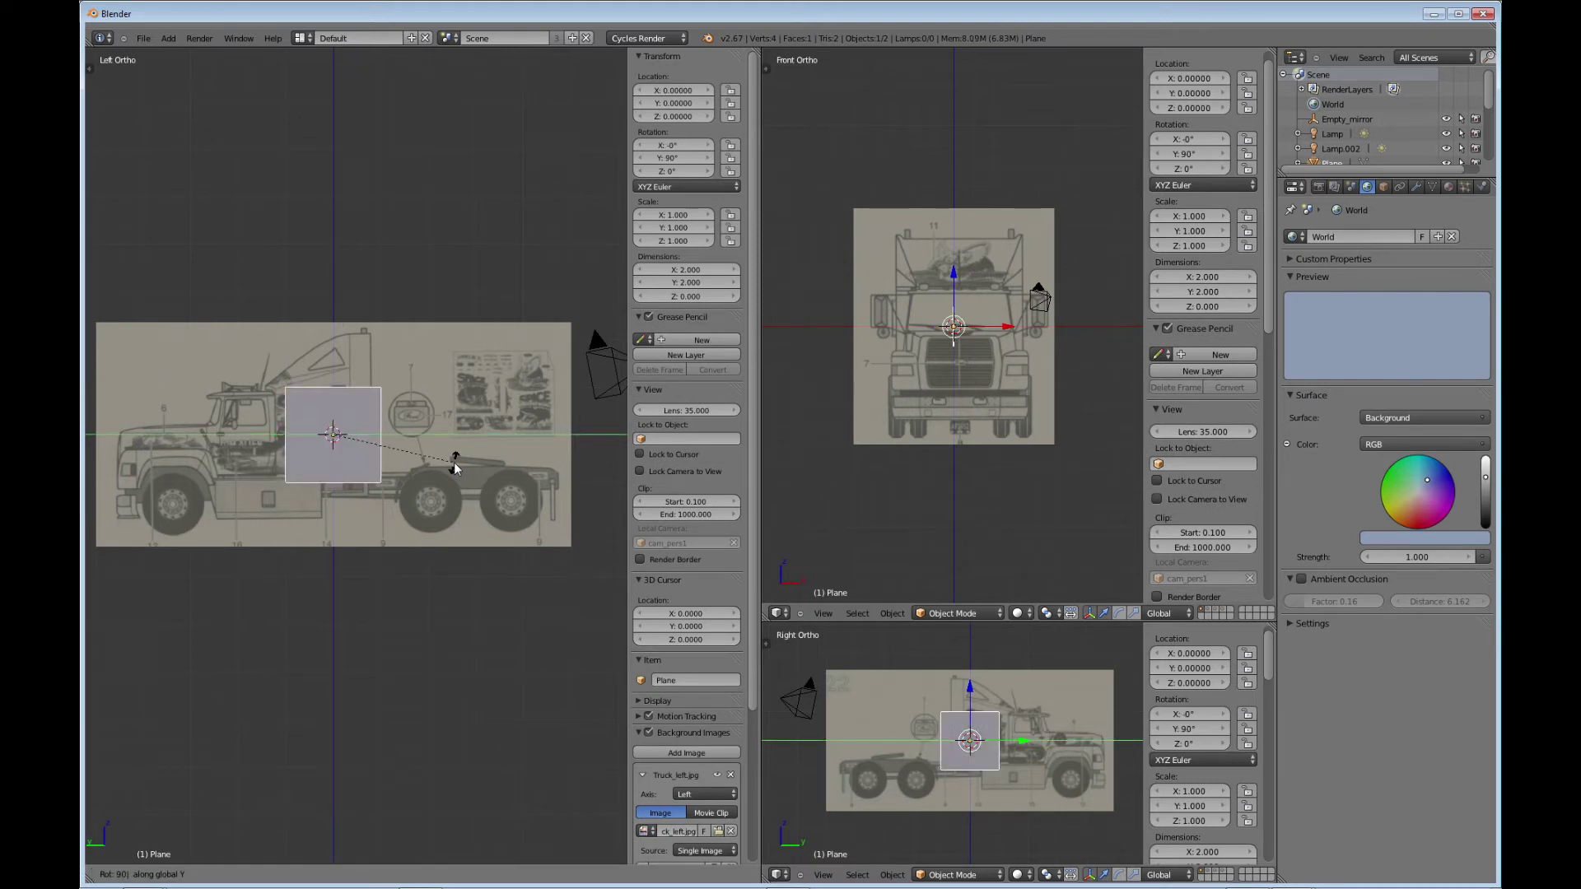
pyautogui.press('Return')
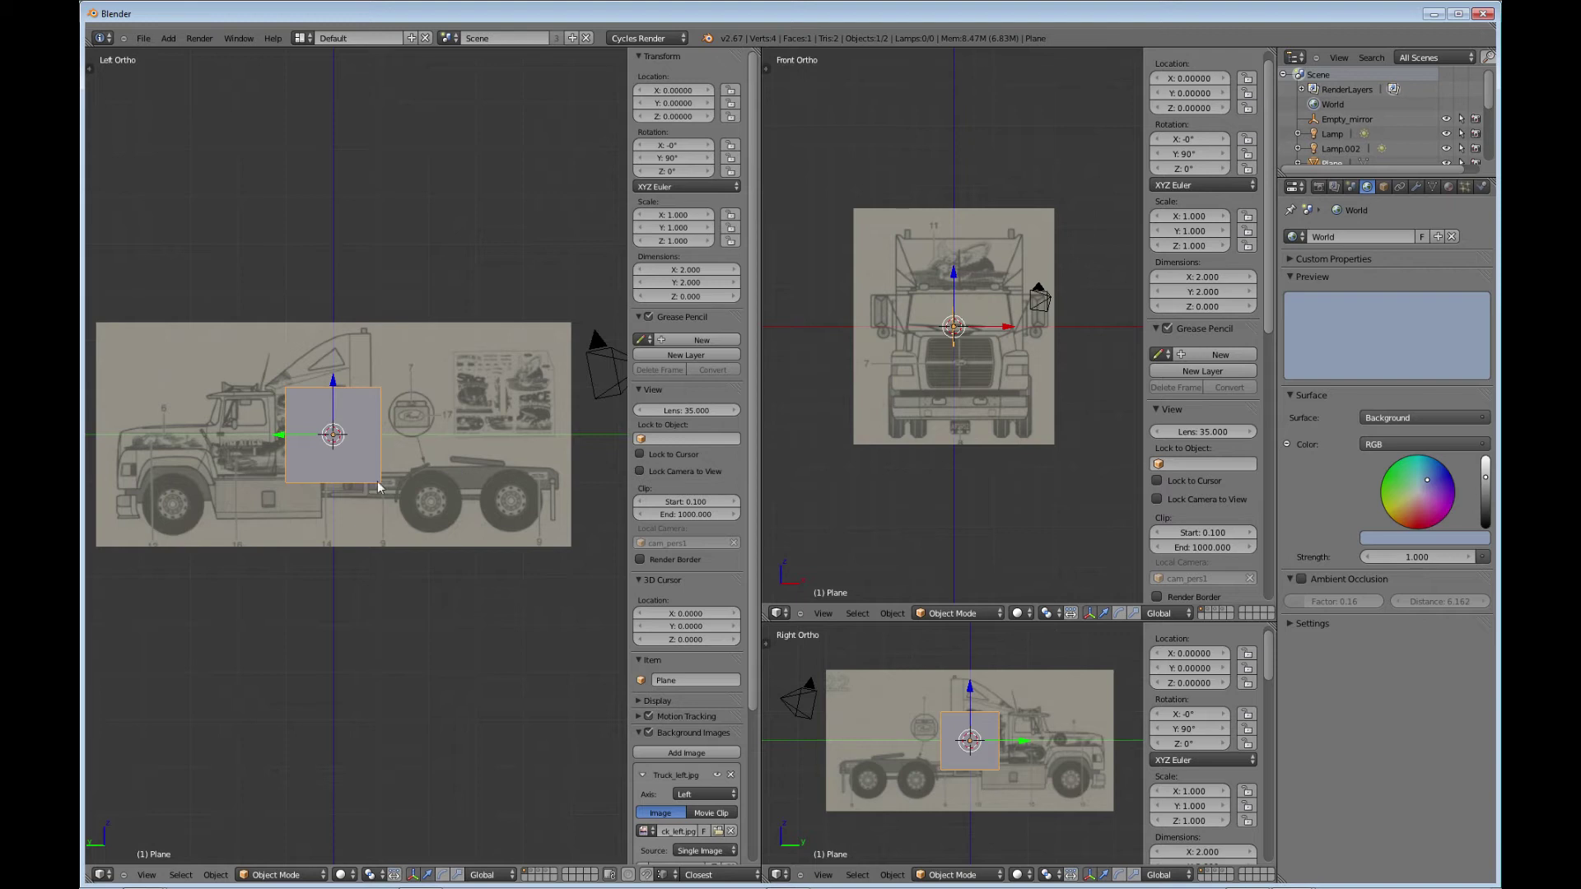
pyautogui.press('s')
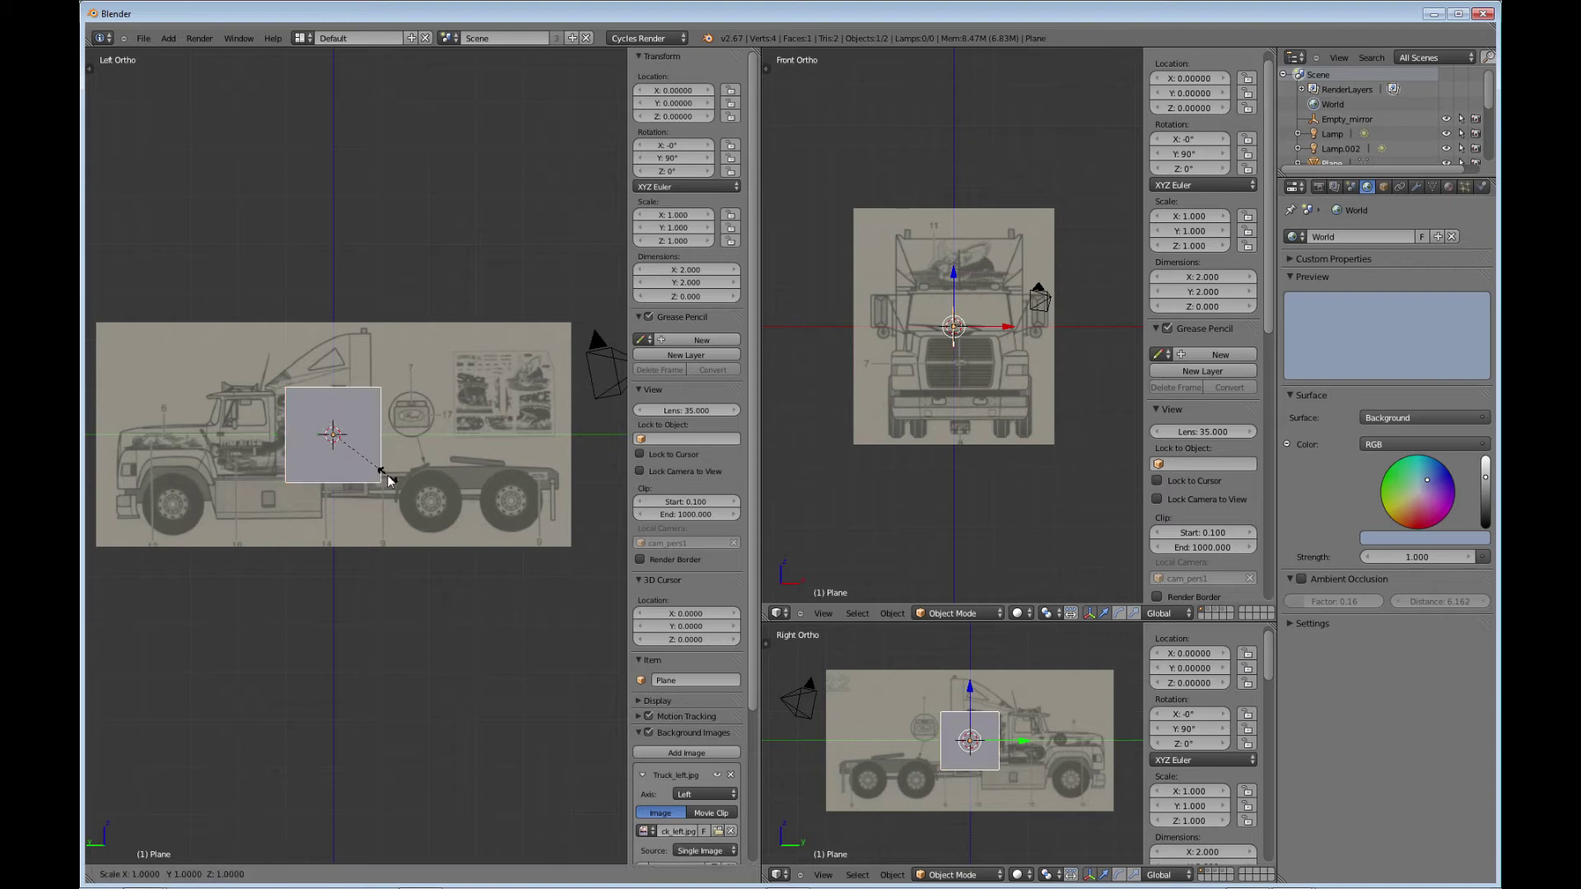
pyautogui.press('y')
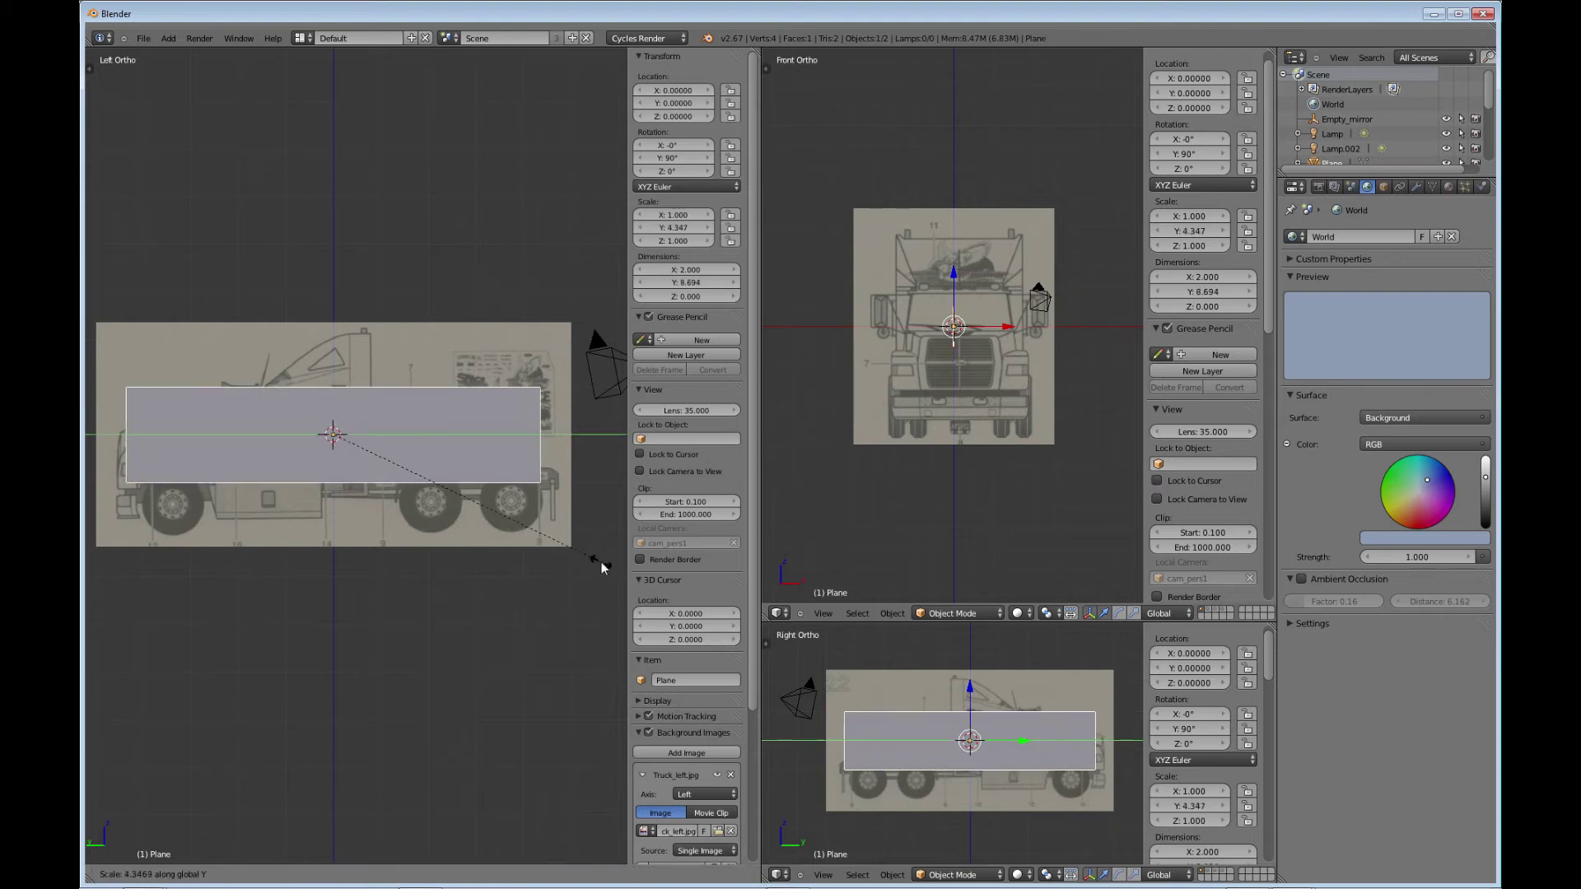
pyautogui.press('Return')
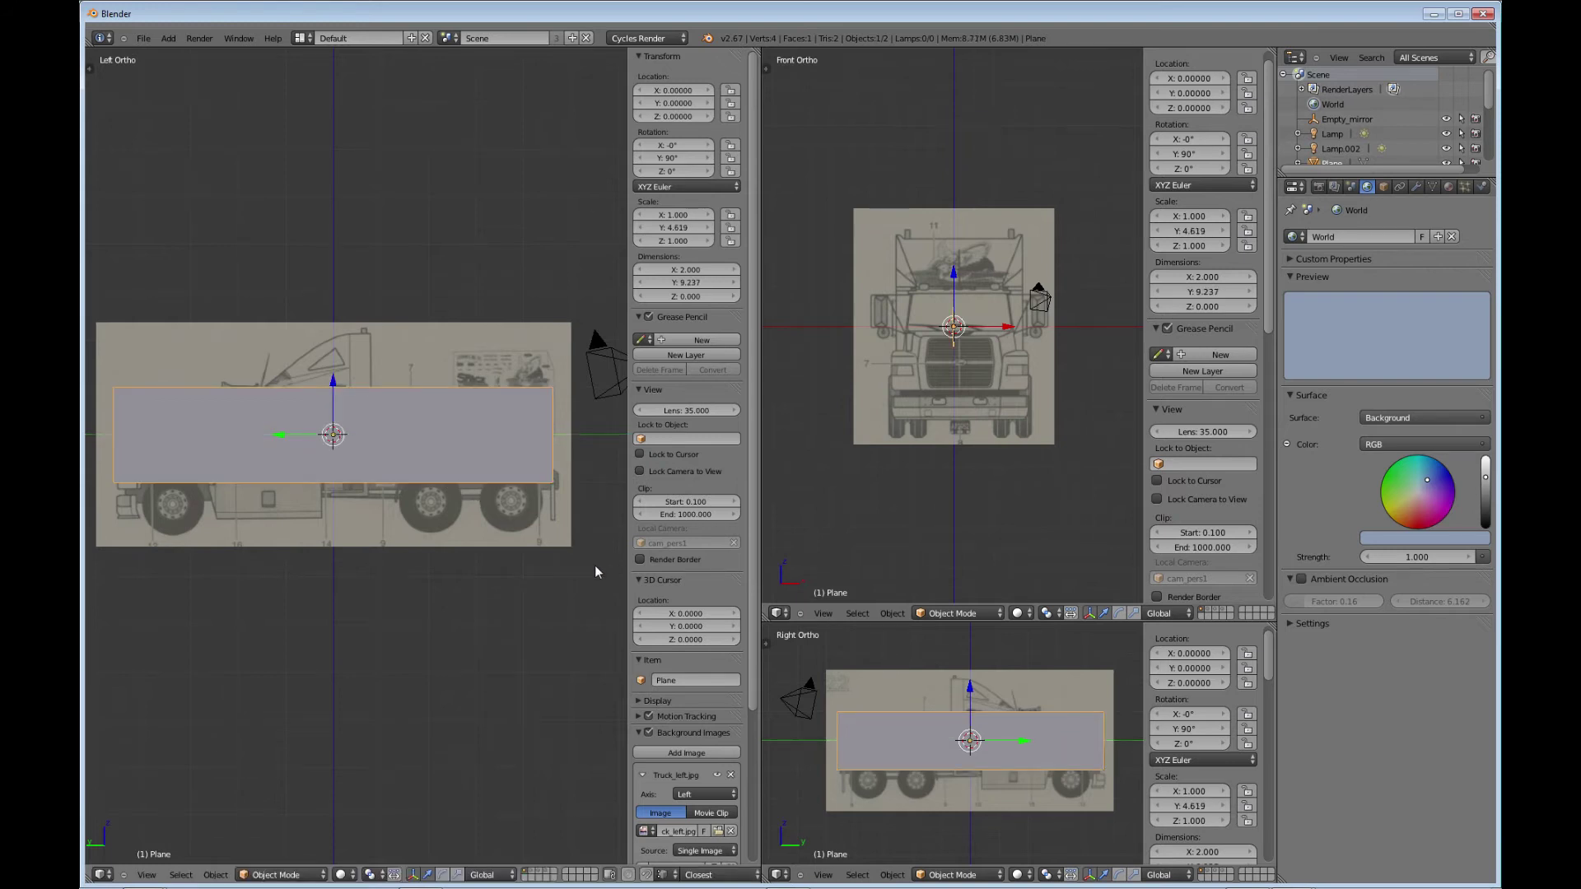
pyautogui.press('z')
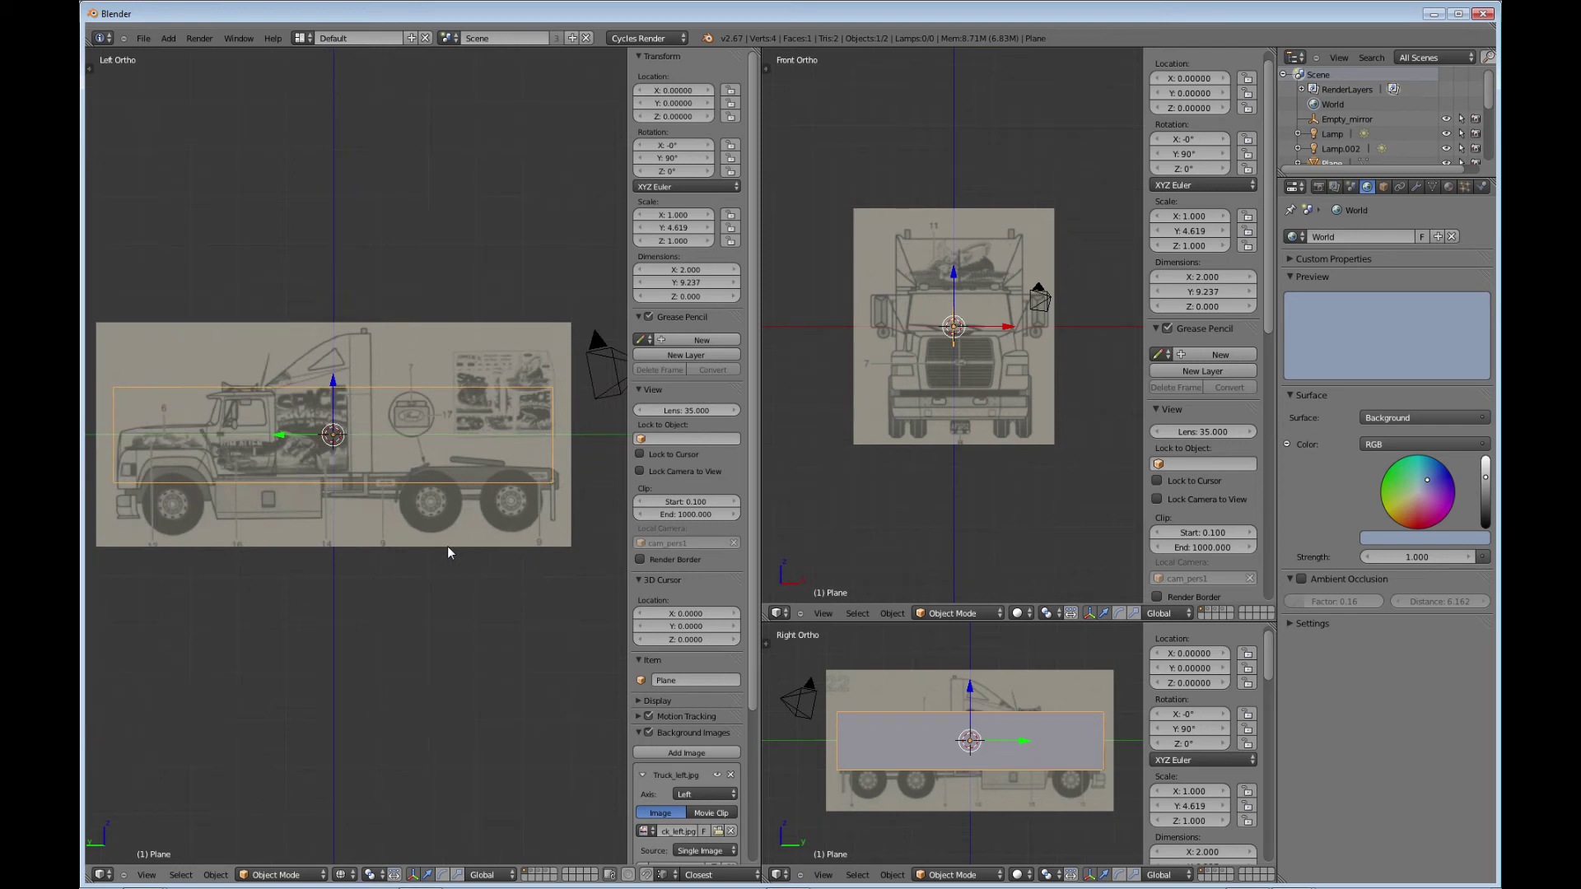
# Step: Maximize the Left Ortho view and rescale the plane along Y to 4.712, 9.423 long
pyautogui.hotkey('ctrl', 'Up')
pyautogui.scroll(1, 689, 496)
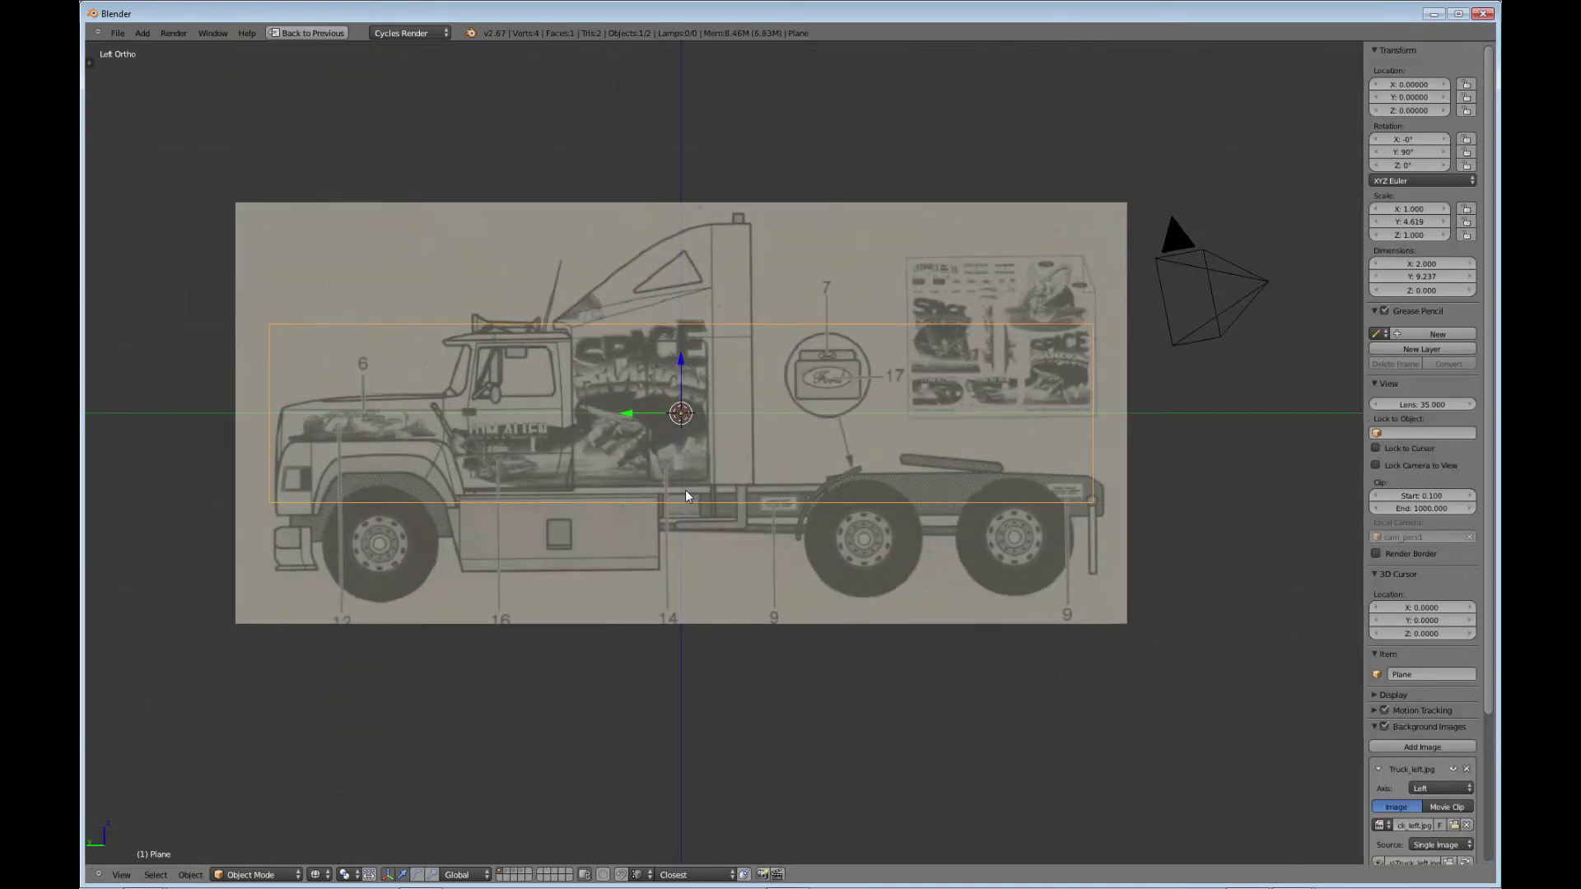
pyautogui.keyDown('shift'); pyautogui.moveTo(685, 491); pyautogui.dragTo(634, 533, button='middle'); pyautogui.keyUp('shift')
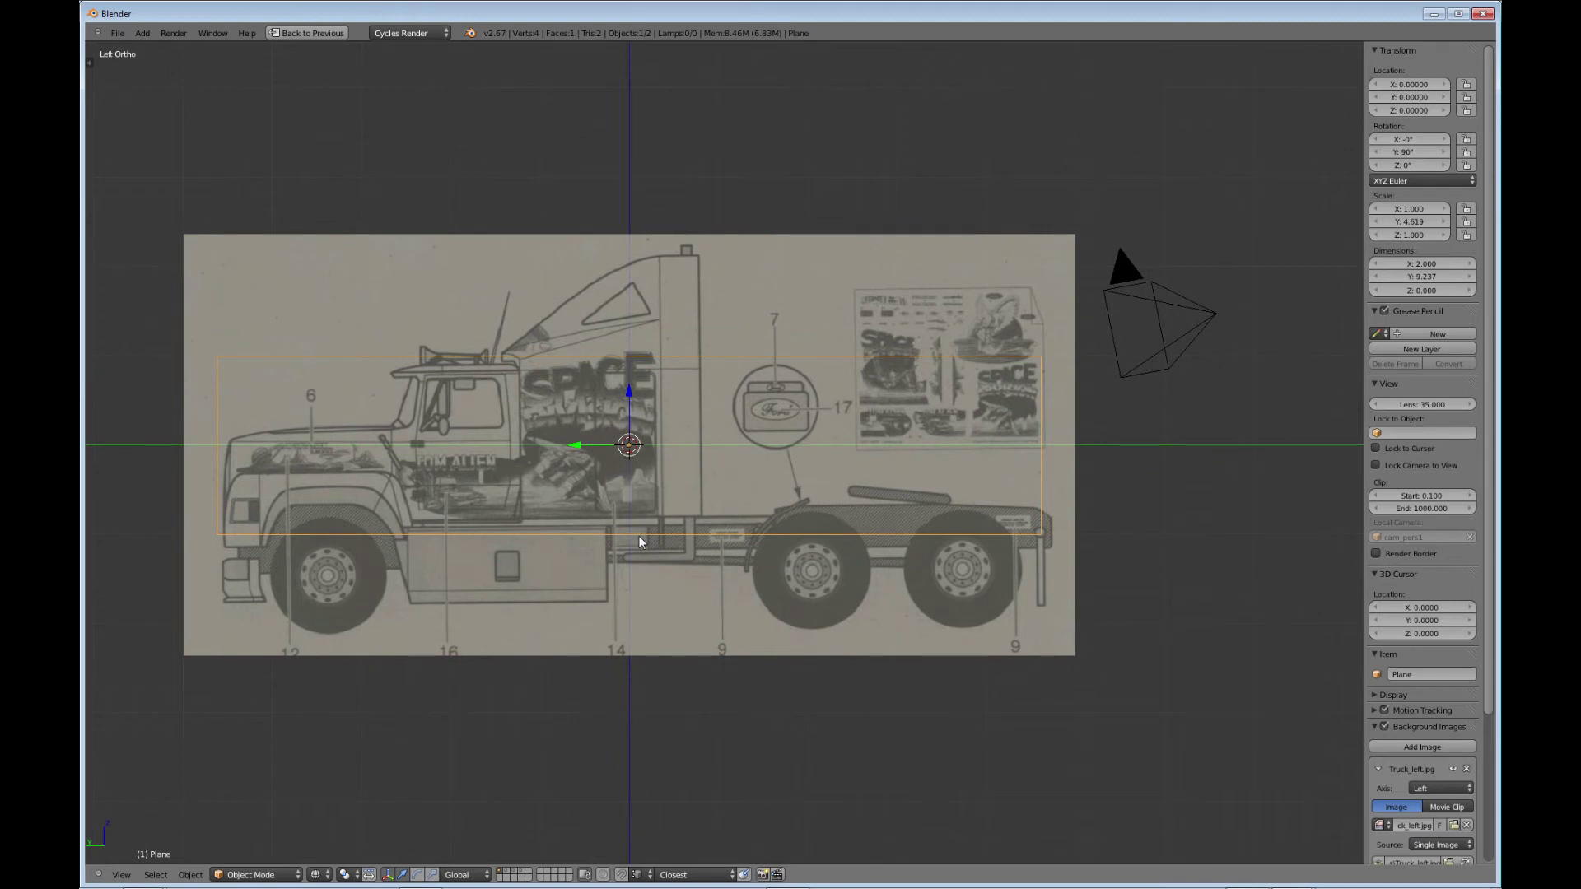
pyautogui.press('s')
pyautogui.press('y')
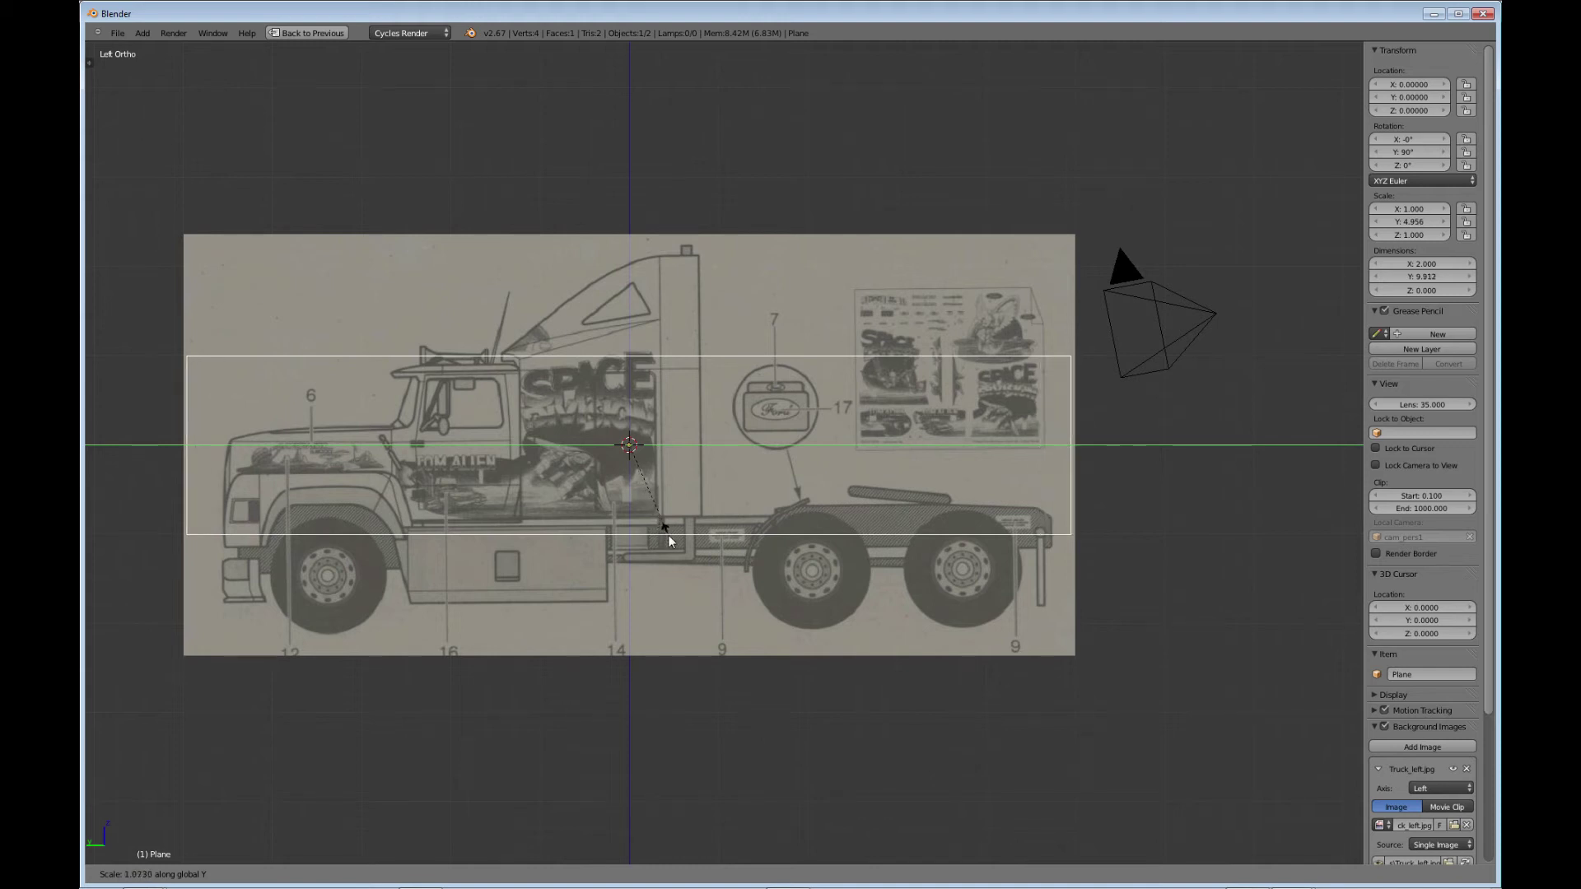
pyautogui.click(665, 532)
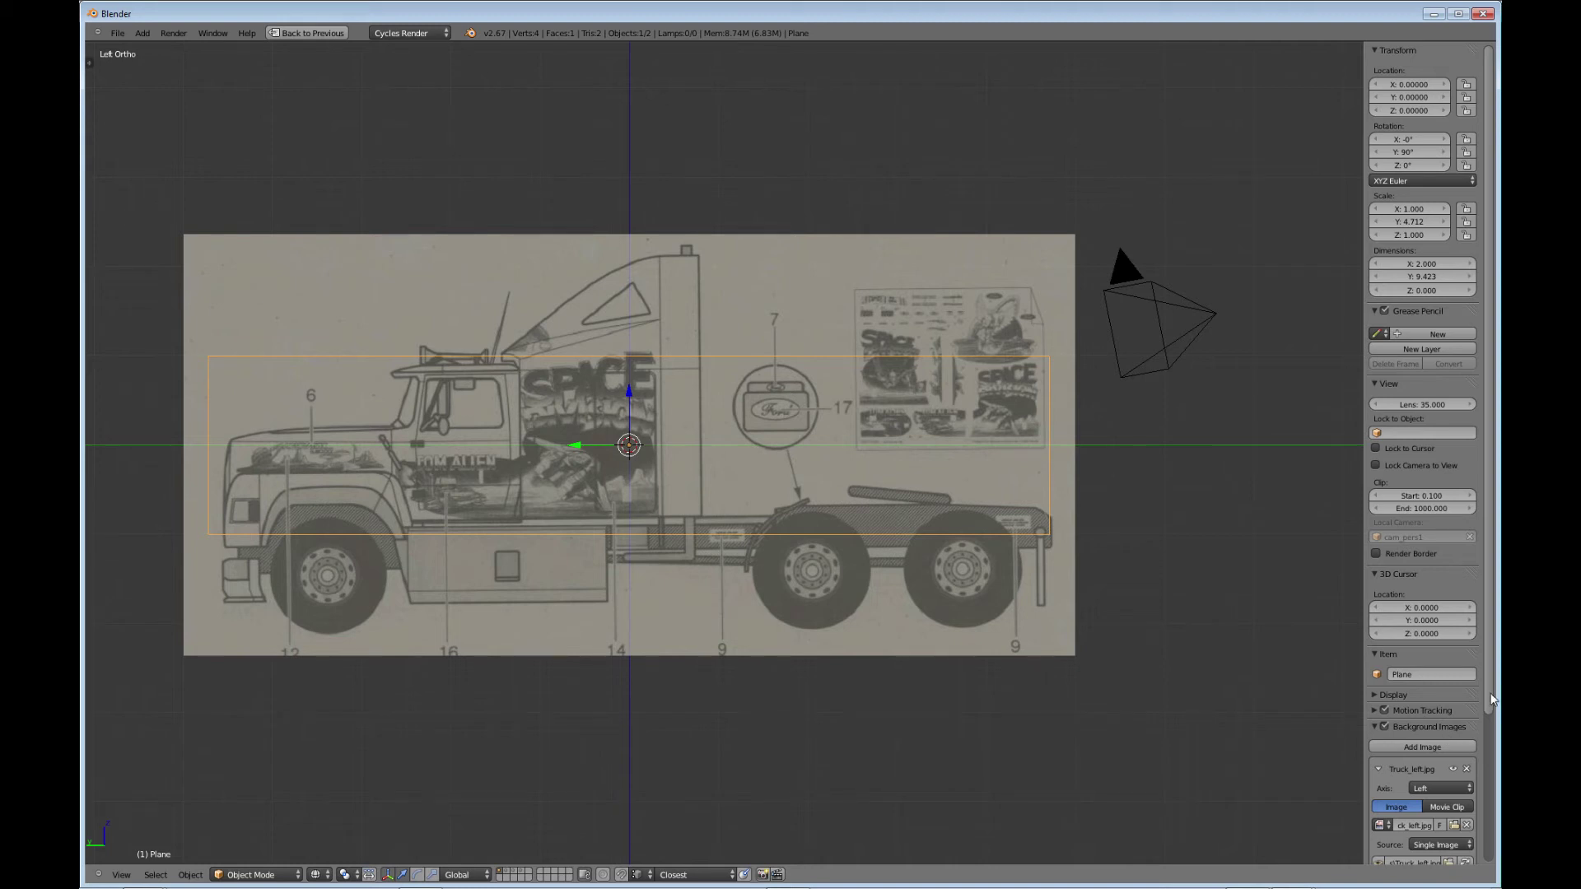
pyautogui.moveTo(1494, 704); pyautogui.dragTo(1498, 871)
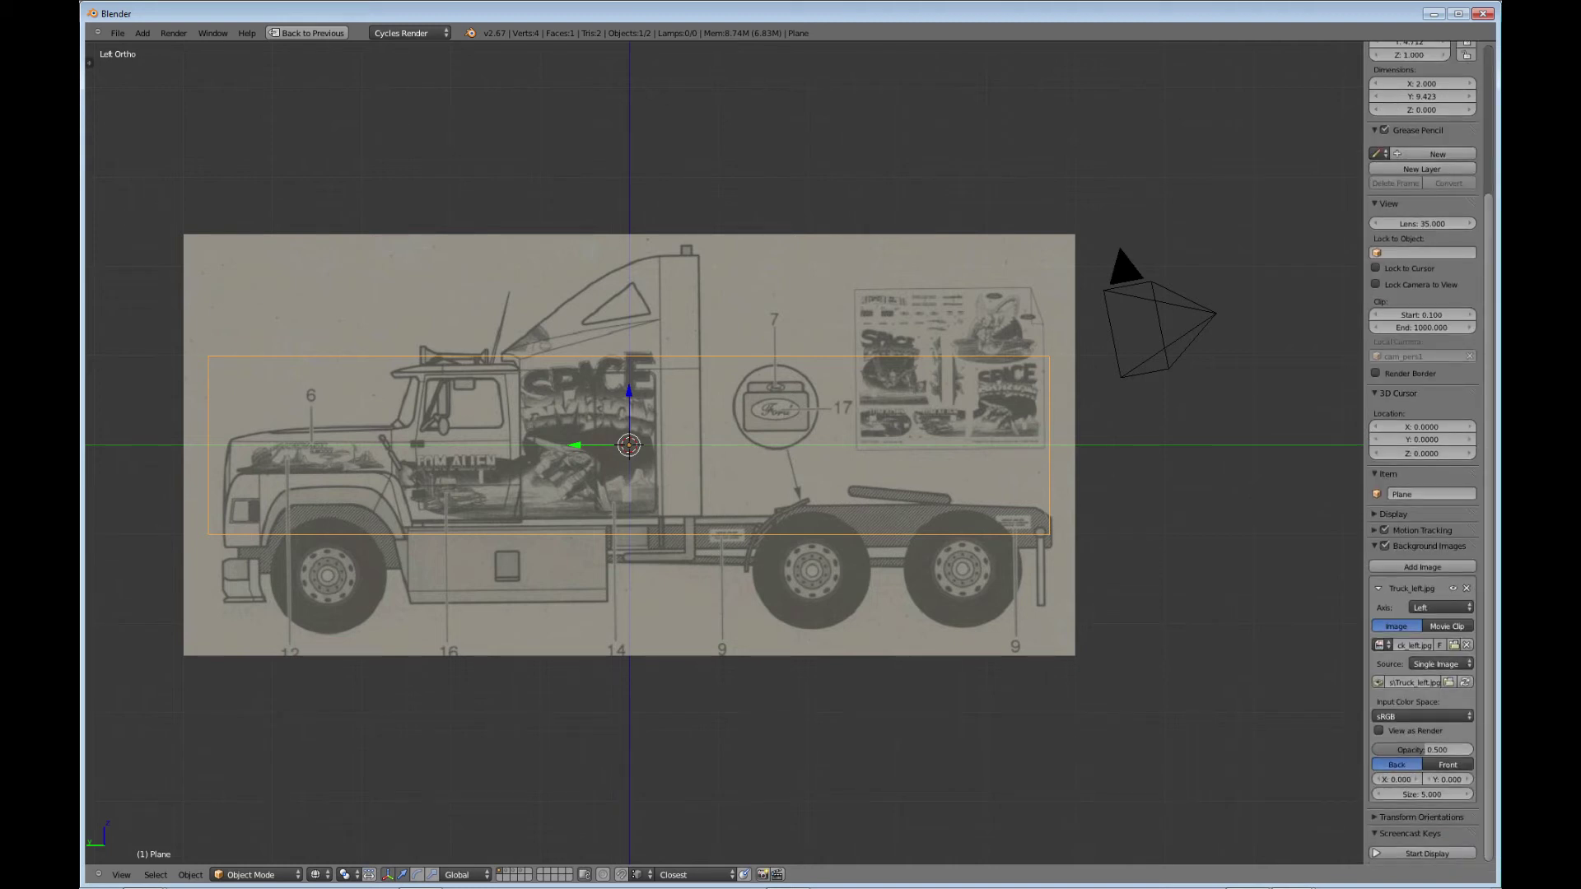
# Step: Set the Truck_left.jpg background X offset to -0.100 using the offset arrows
pyautogui.click(1414, 781)
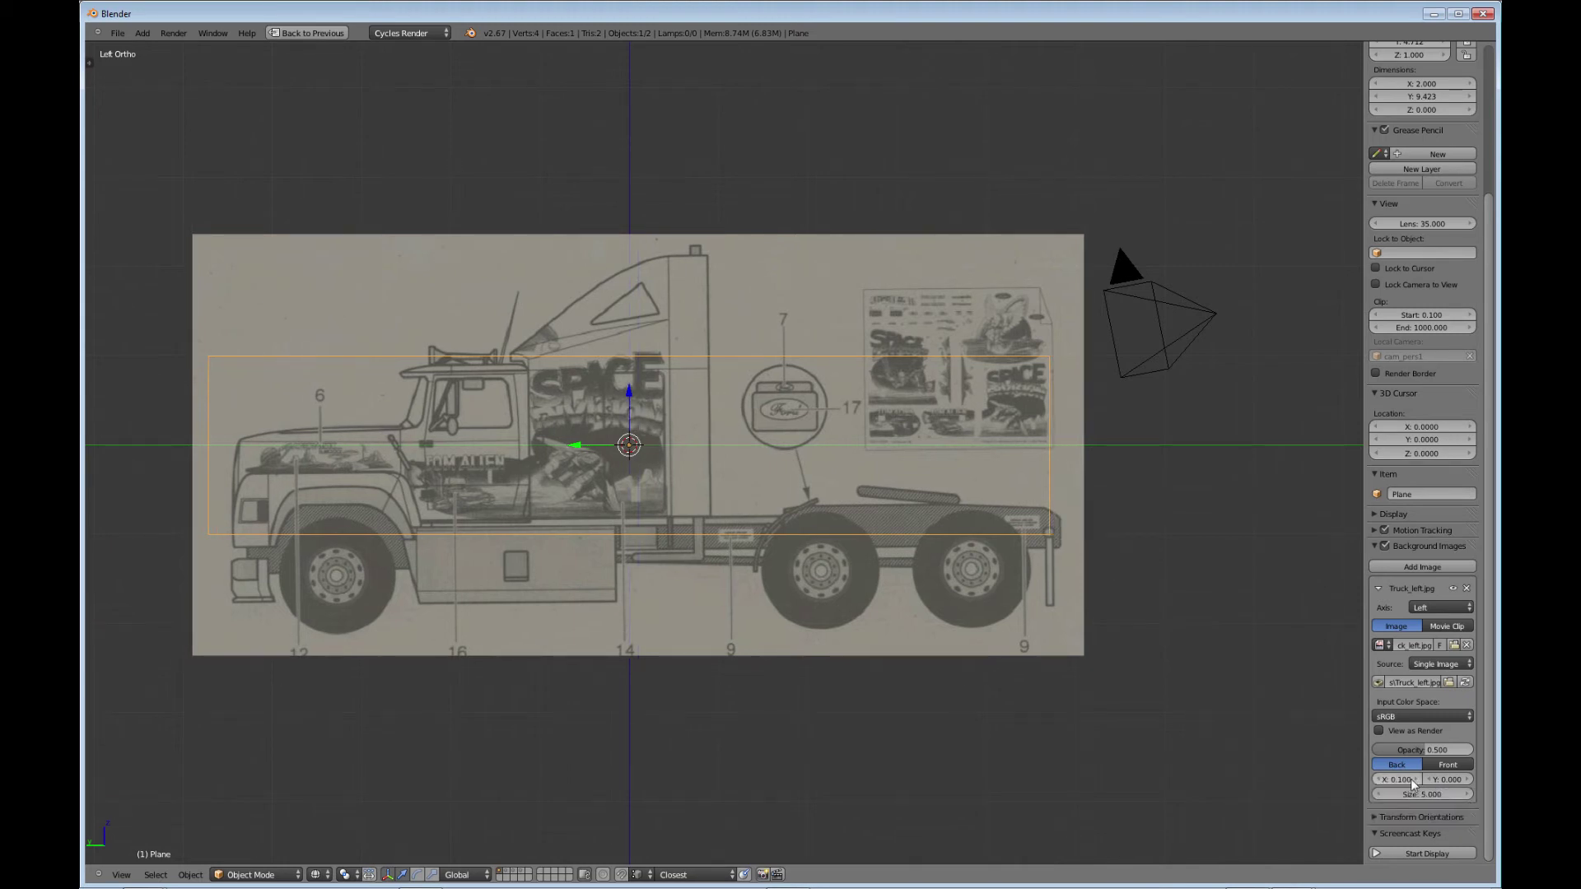
pyautogui.moveTo(1387, 781); pyautogui.dragTo(1382, 785)
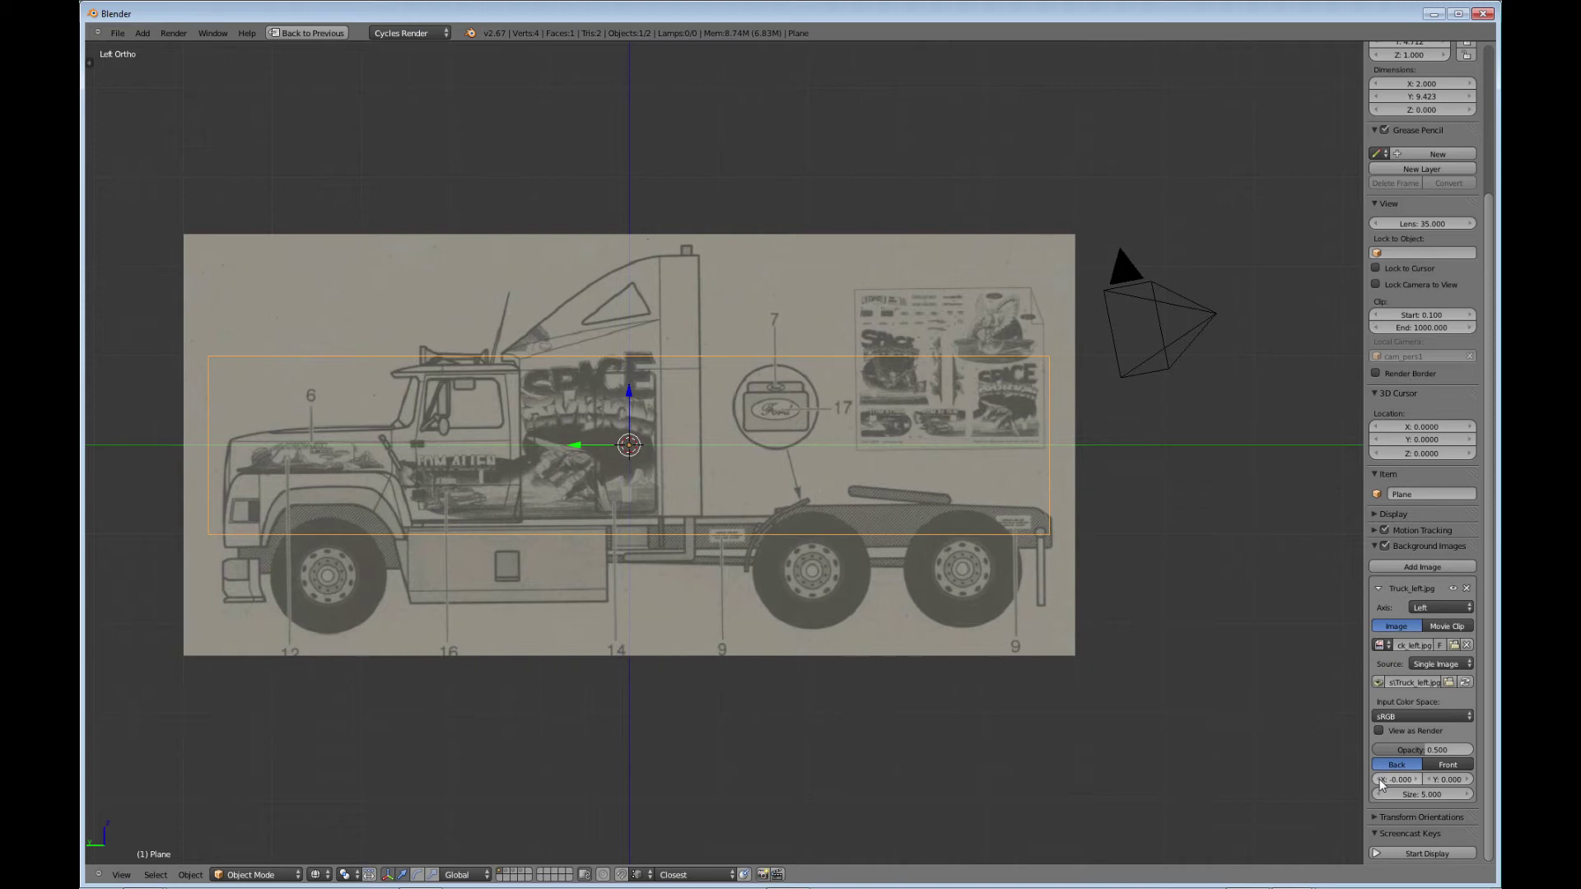
pyautogui.click(1382, 782)
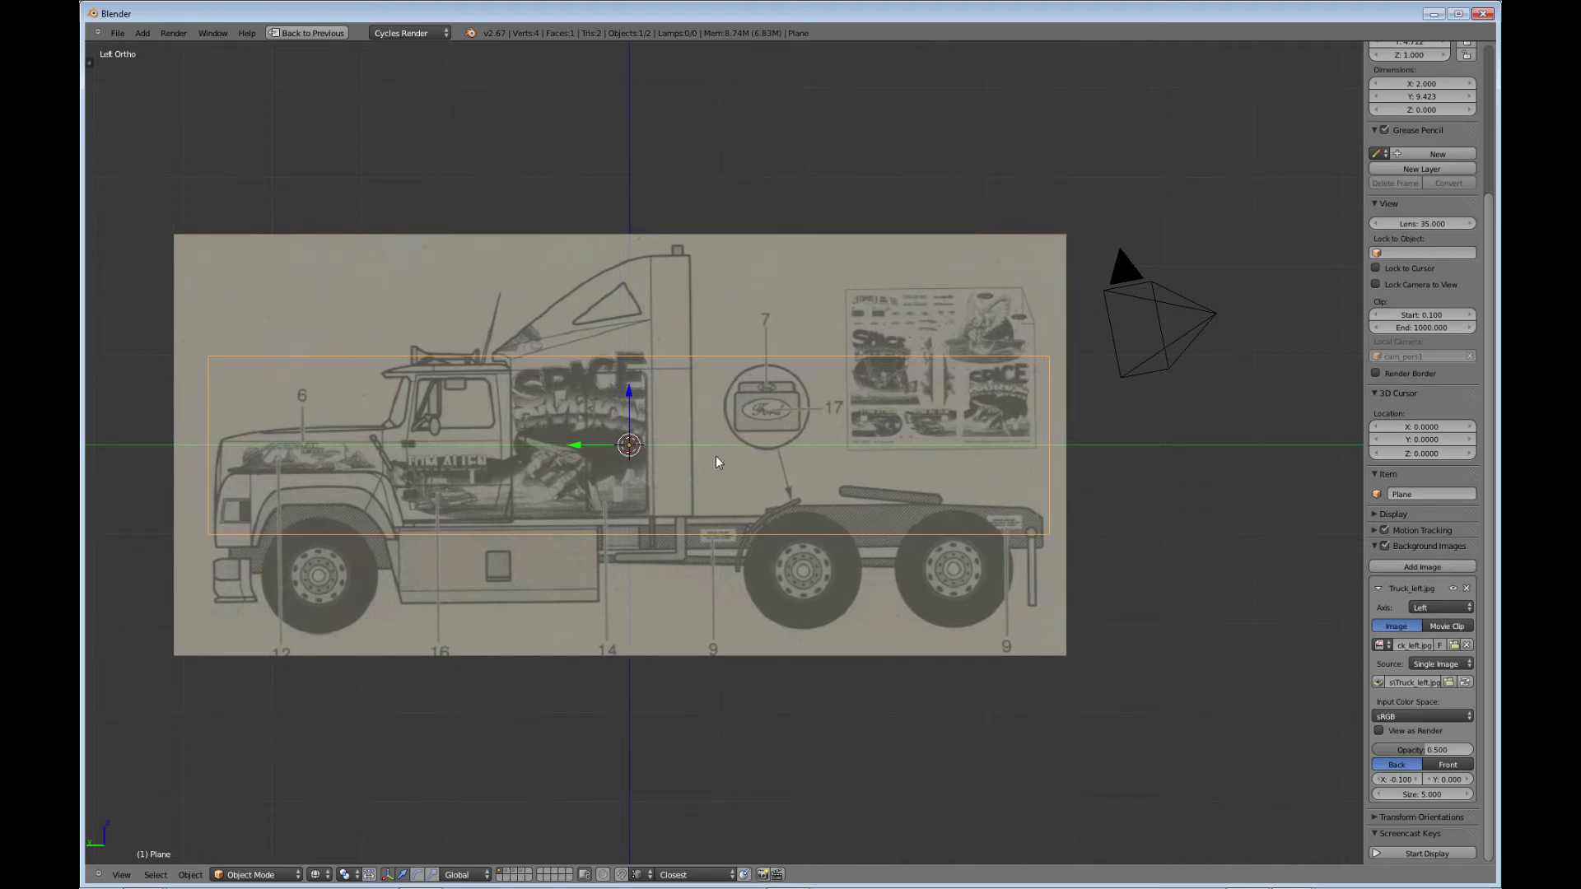
# Step: Lower the plane along Z and shorten it slightly along Y
pyautogui.moveTo(629, 394); pyautogui.dragTo(635, 458)
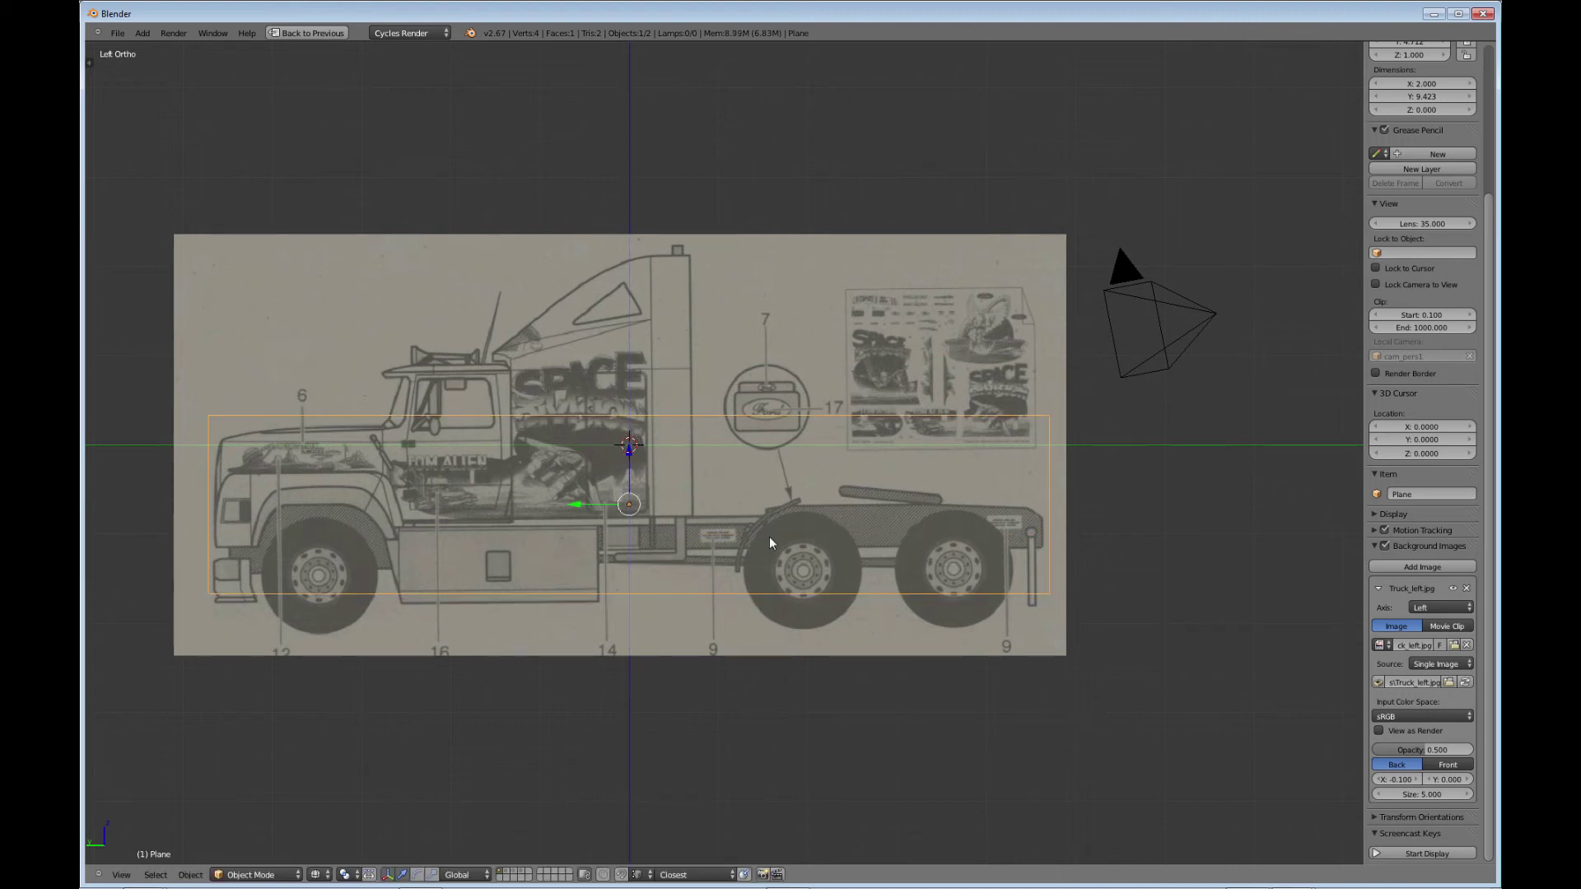
pyautogui.press('s')
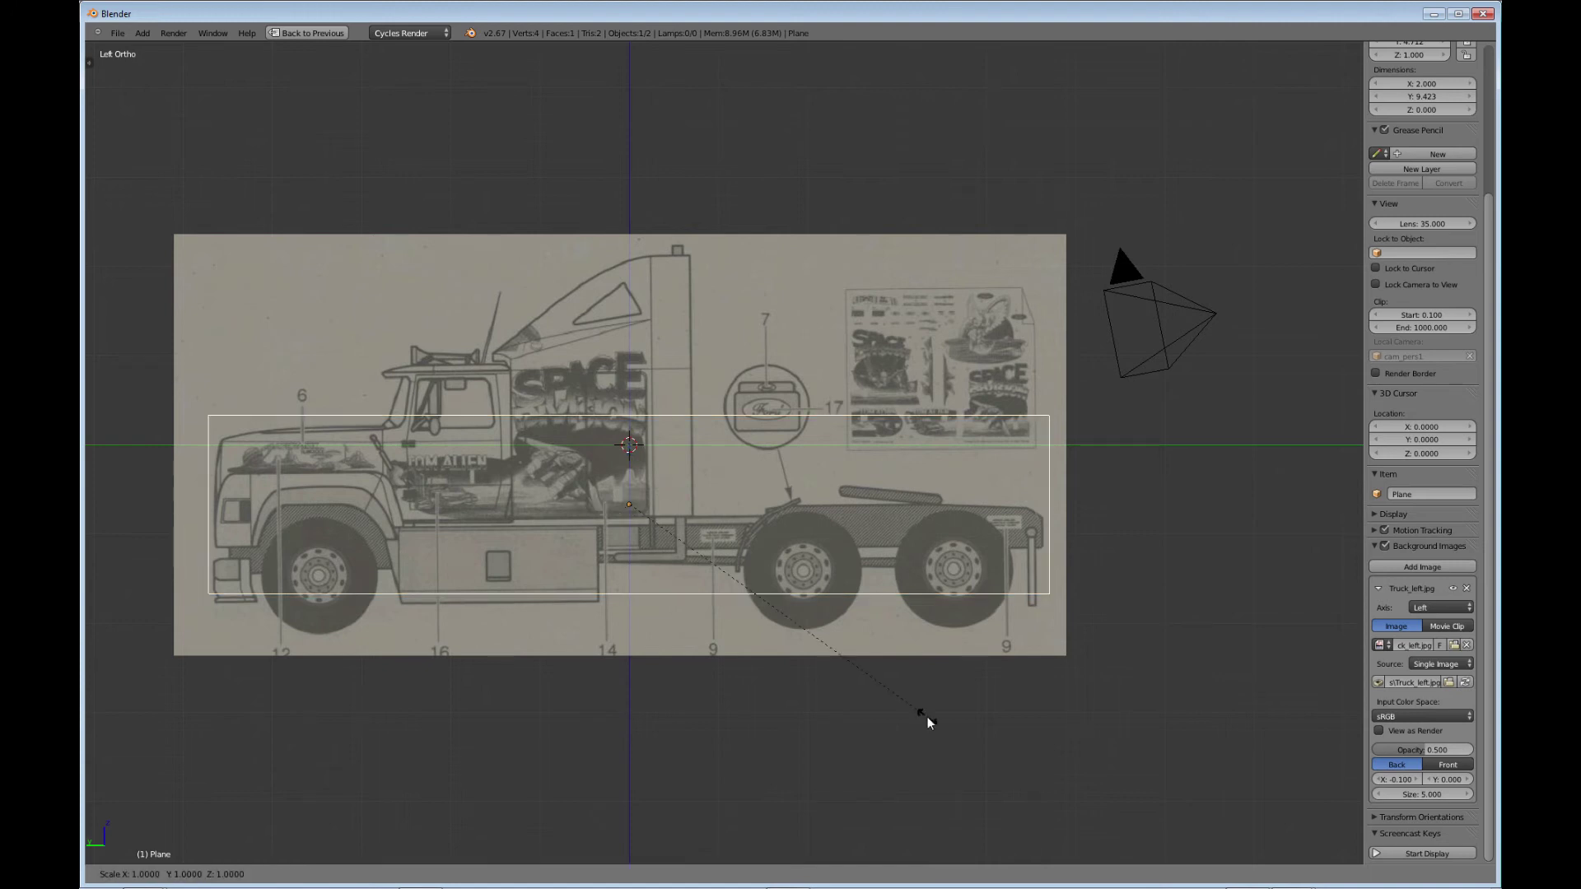
pyautogui.press('y')
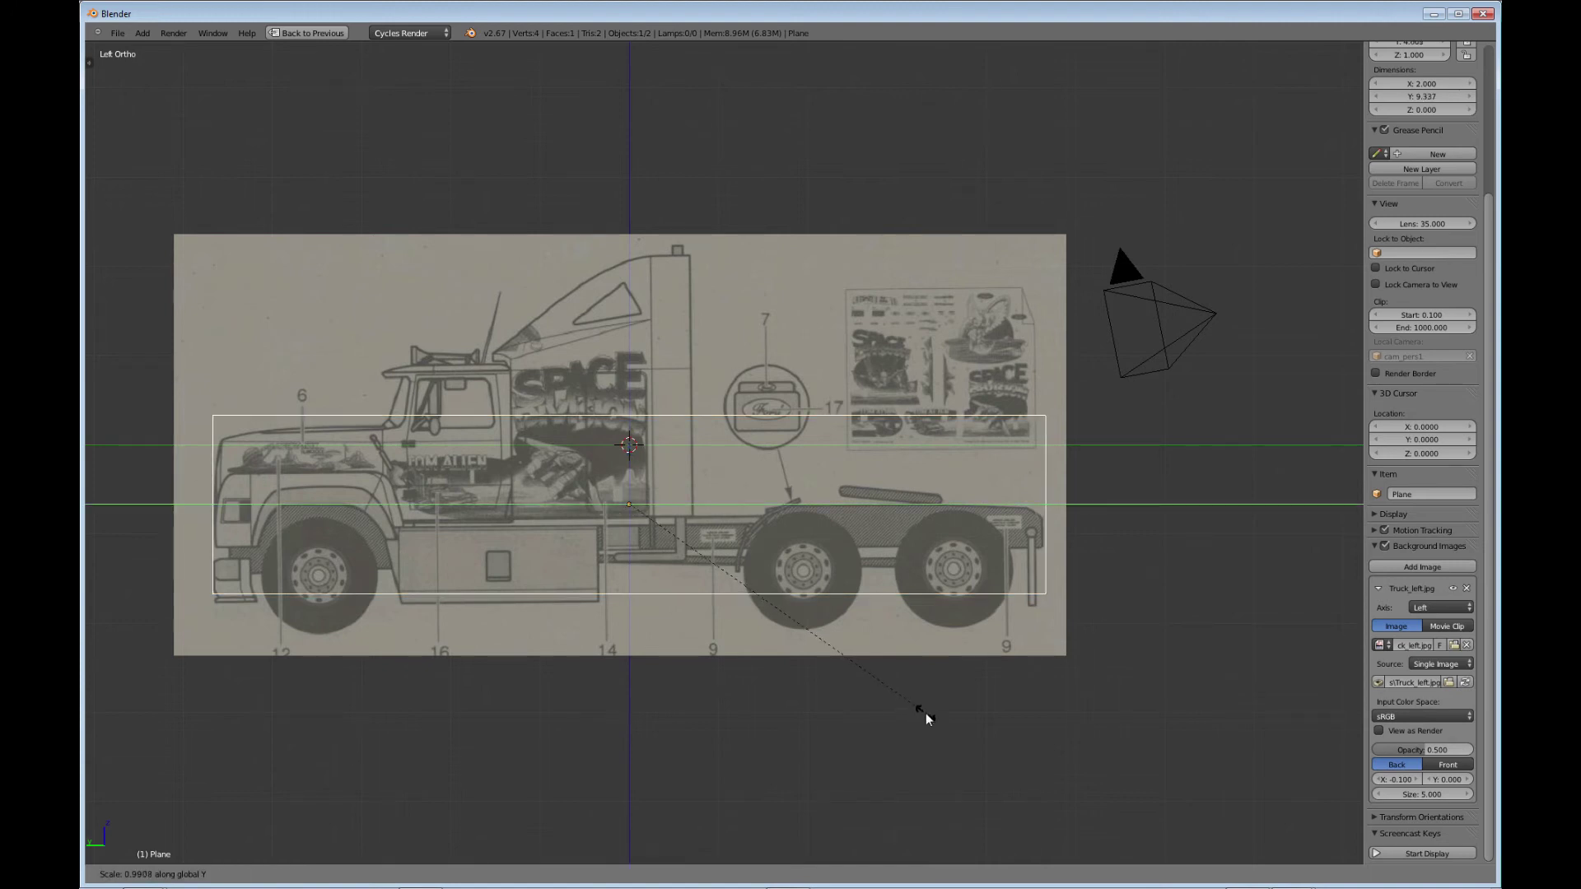
pyautogui.click(925, 714)
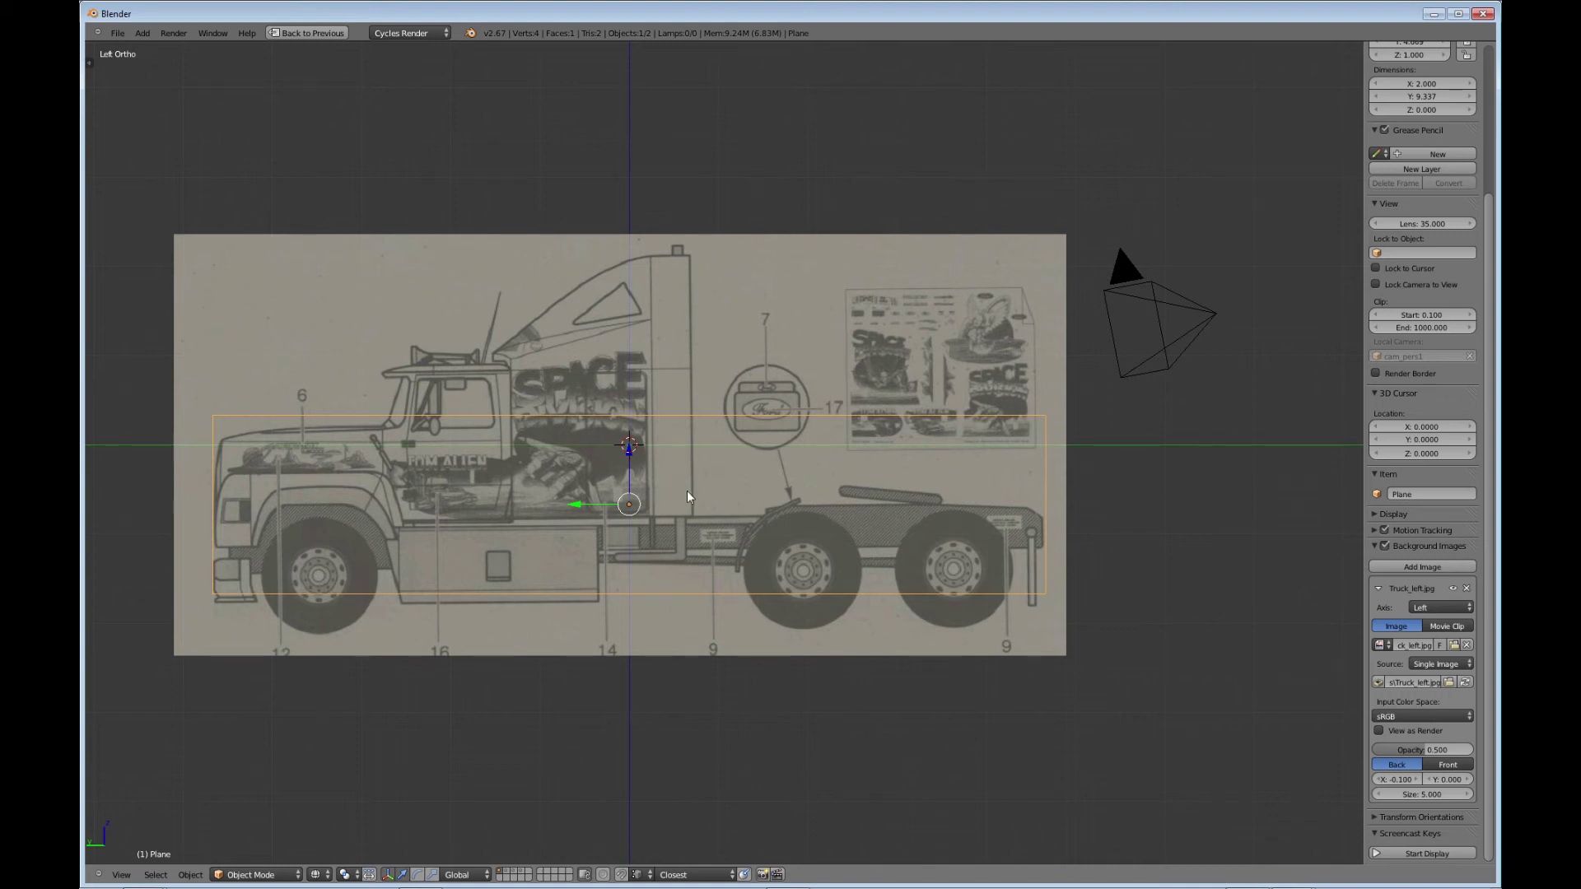
# Step: Stretch the plane along Z to about 4.067 high, spanning the truck's full height
pyautogui.press('s')
pyautogui.press('z')
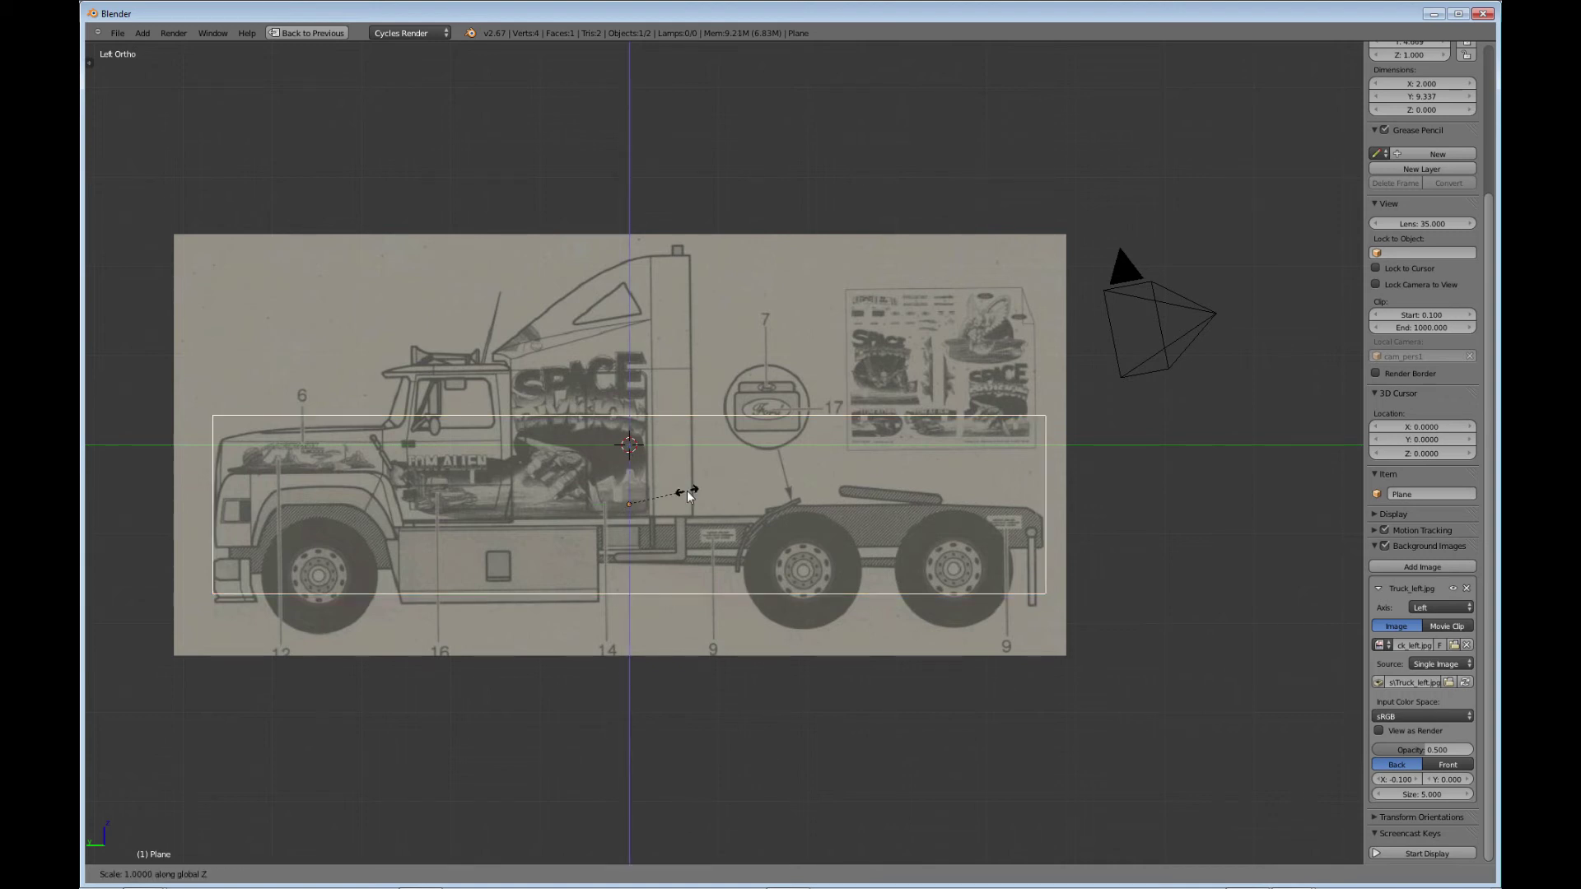
pyautogui.click(705, 554)
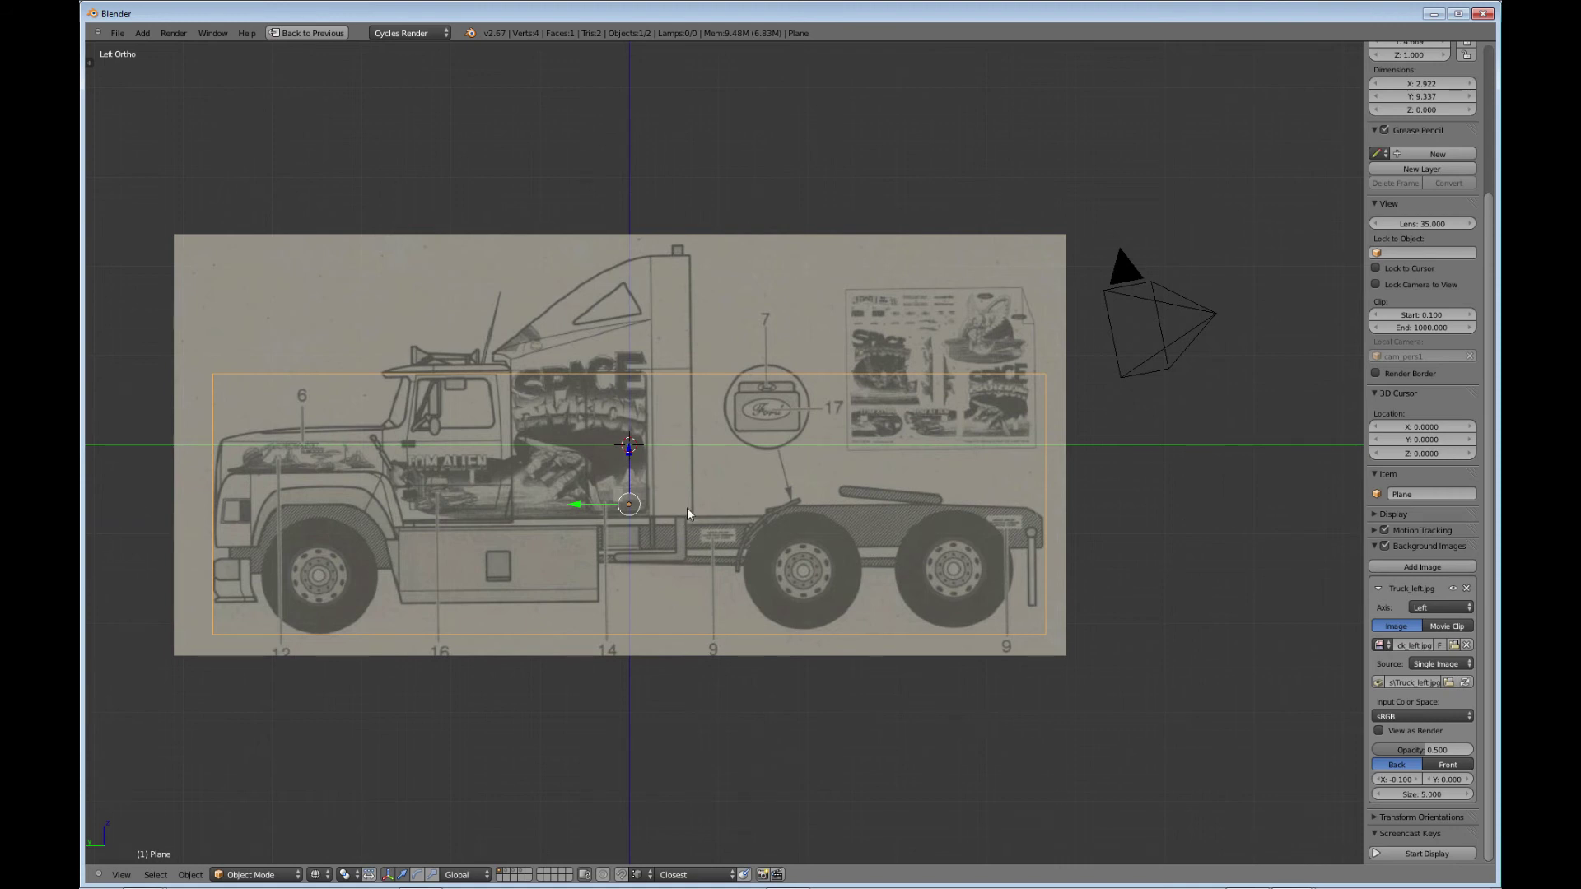
pyautogui.press('s')
pyautogui.press('z')
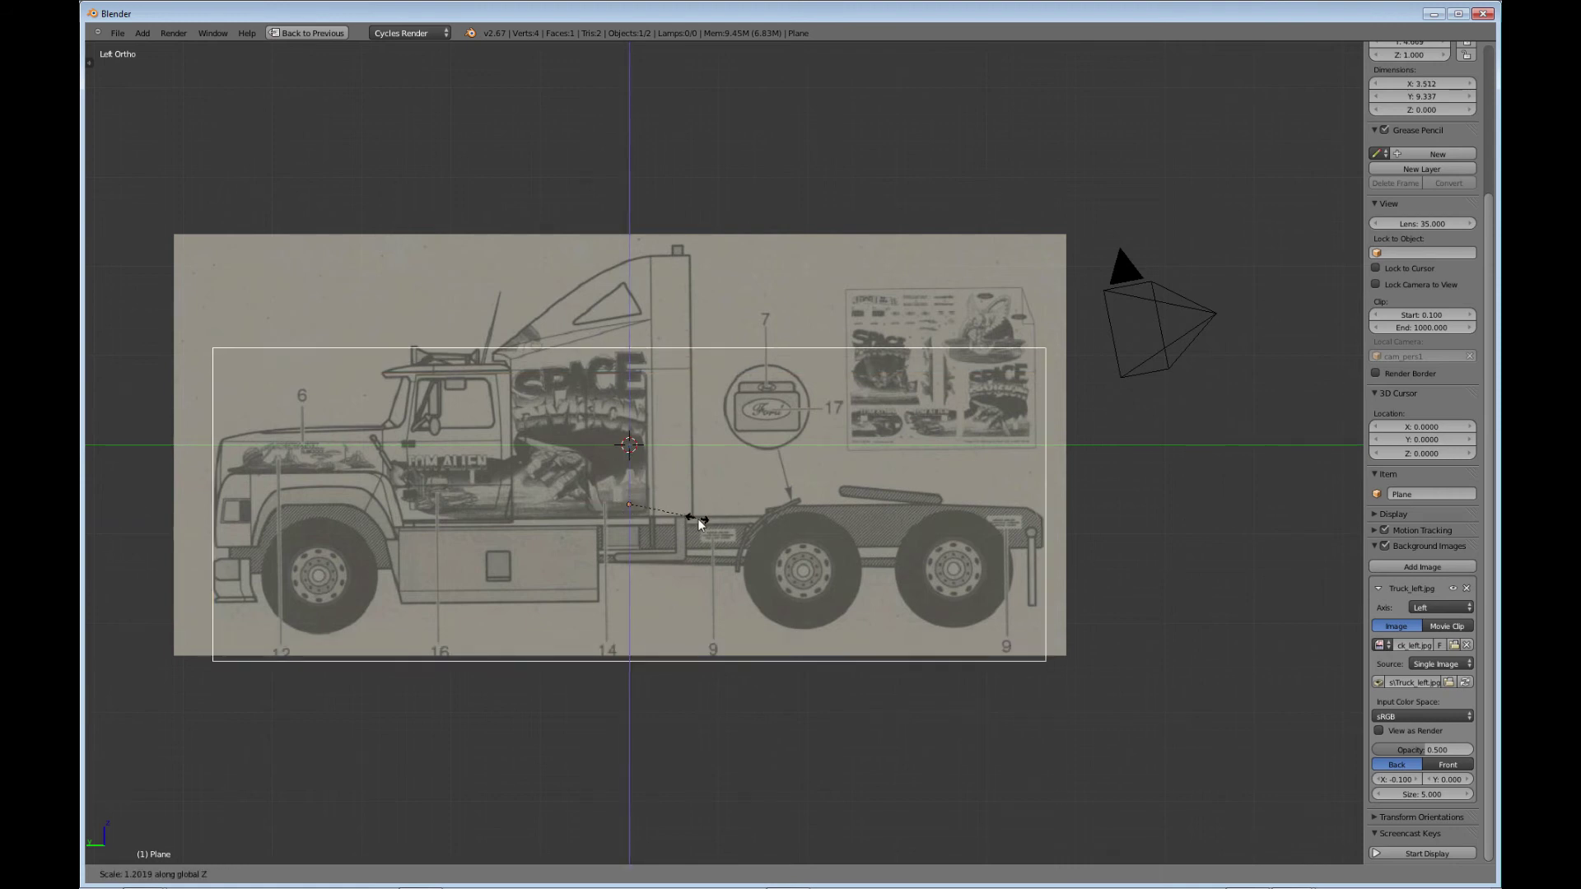
pyautogui.click(707, 535)
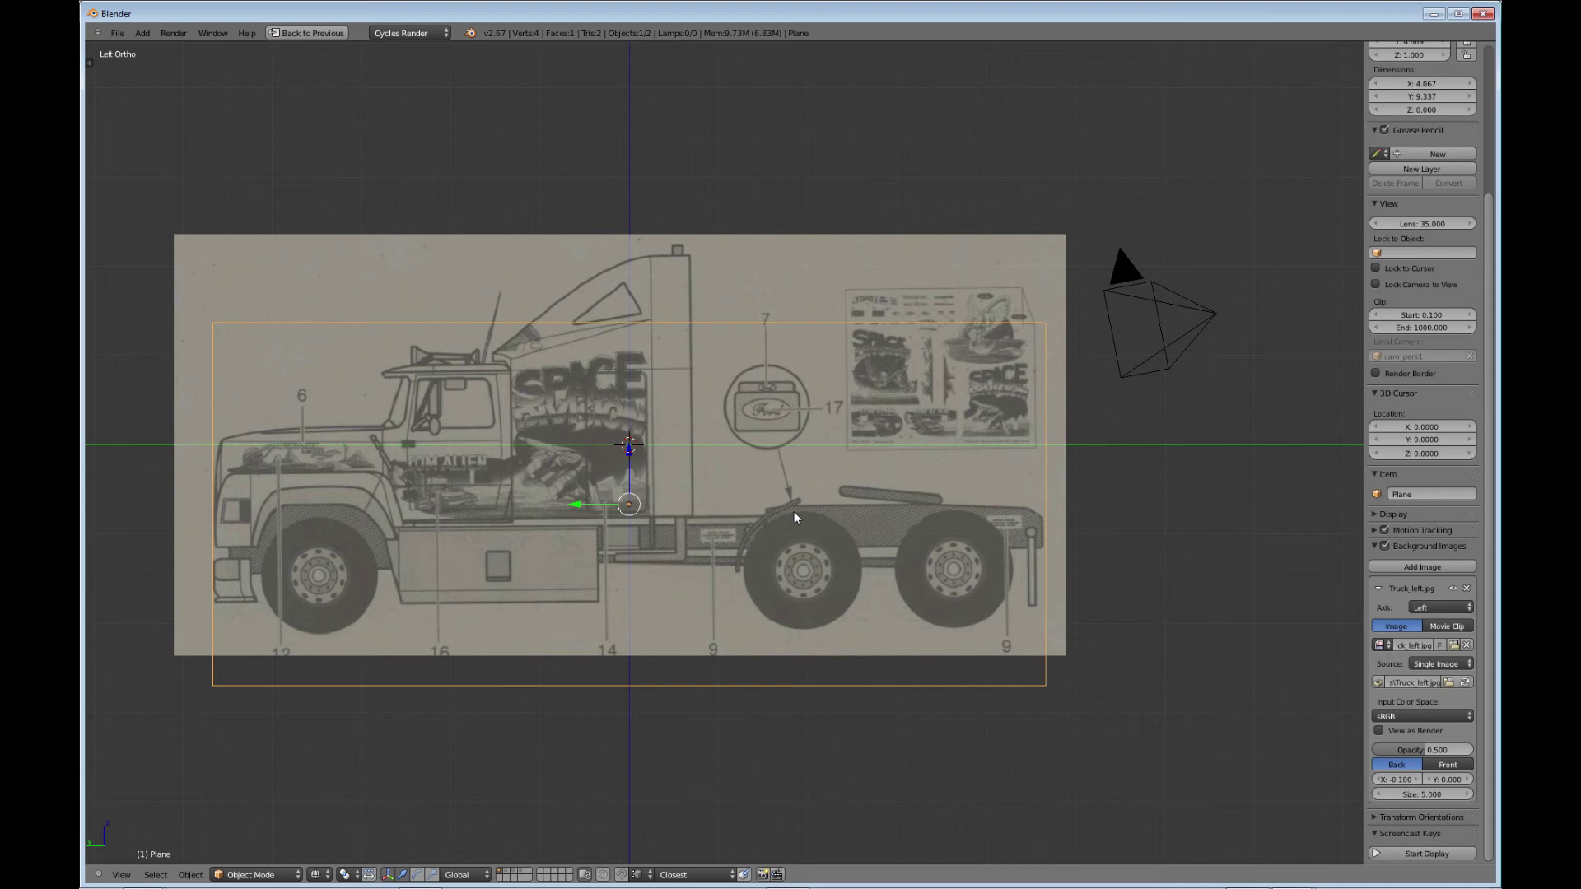
# Step: Move the plane's origin to the 3D cursor, then centre its geometry on that origin
pyautogui.press('t')
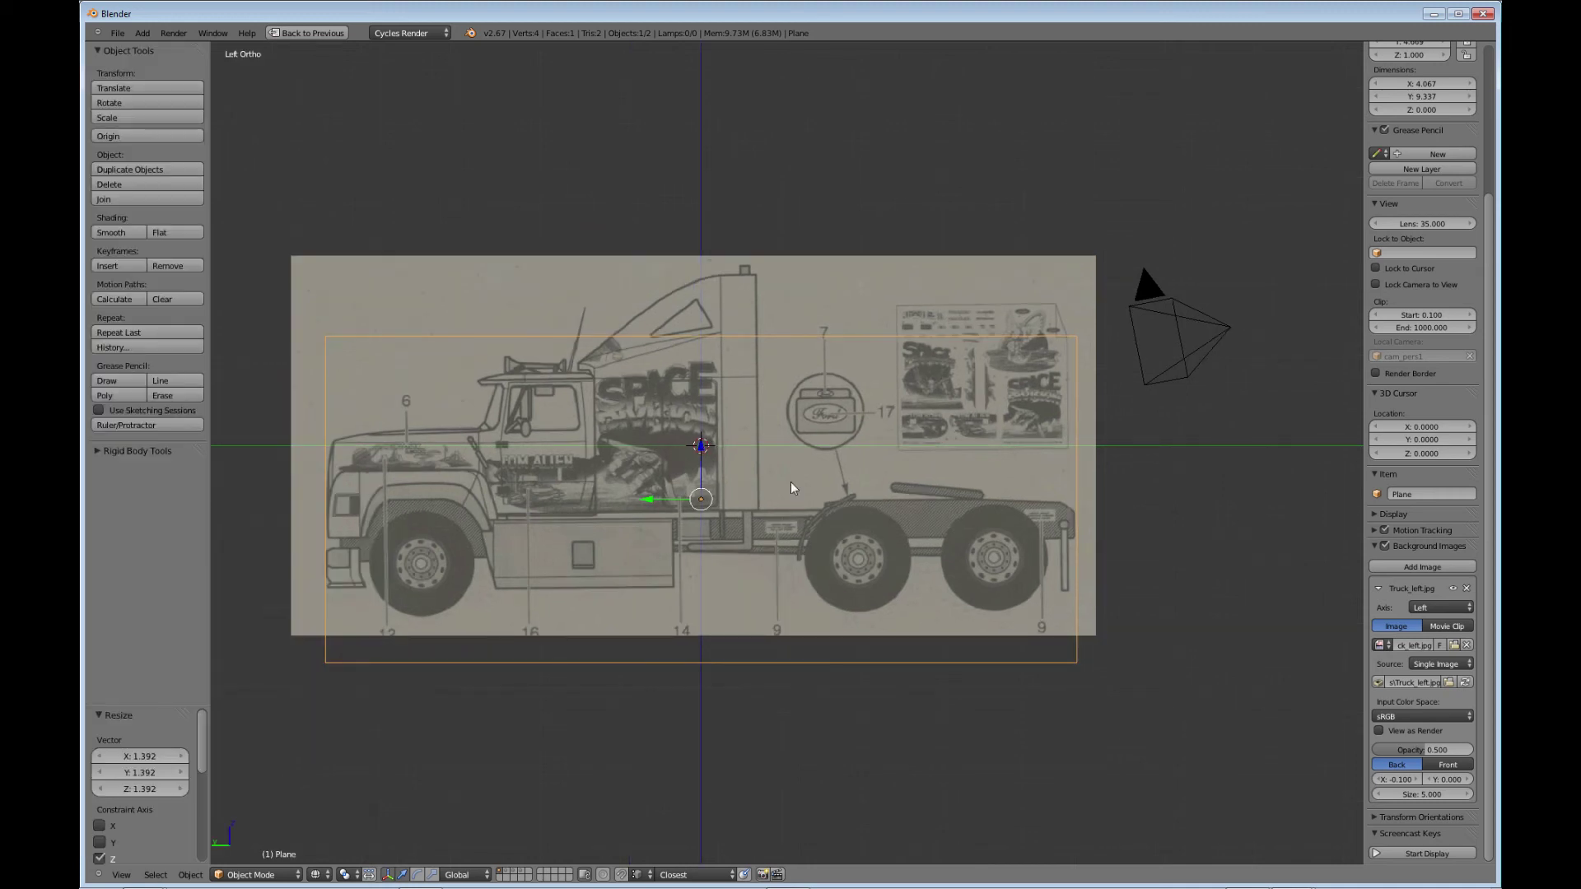
pyautogui.click(119, 135)
pyautogui.click(137, 171)
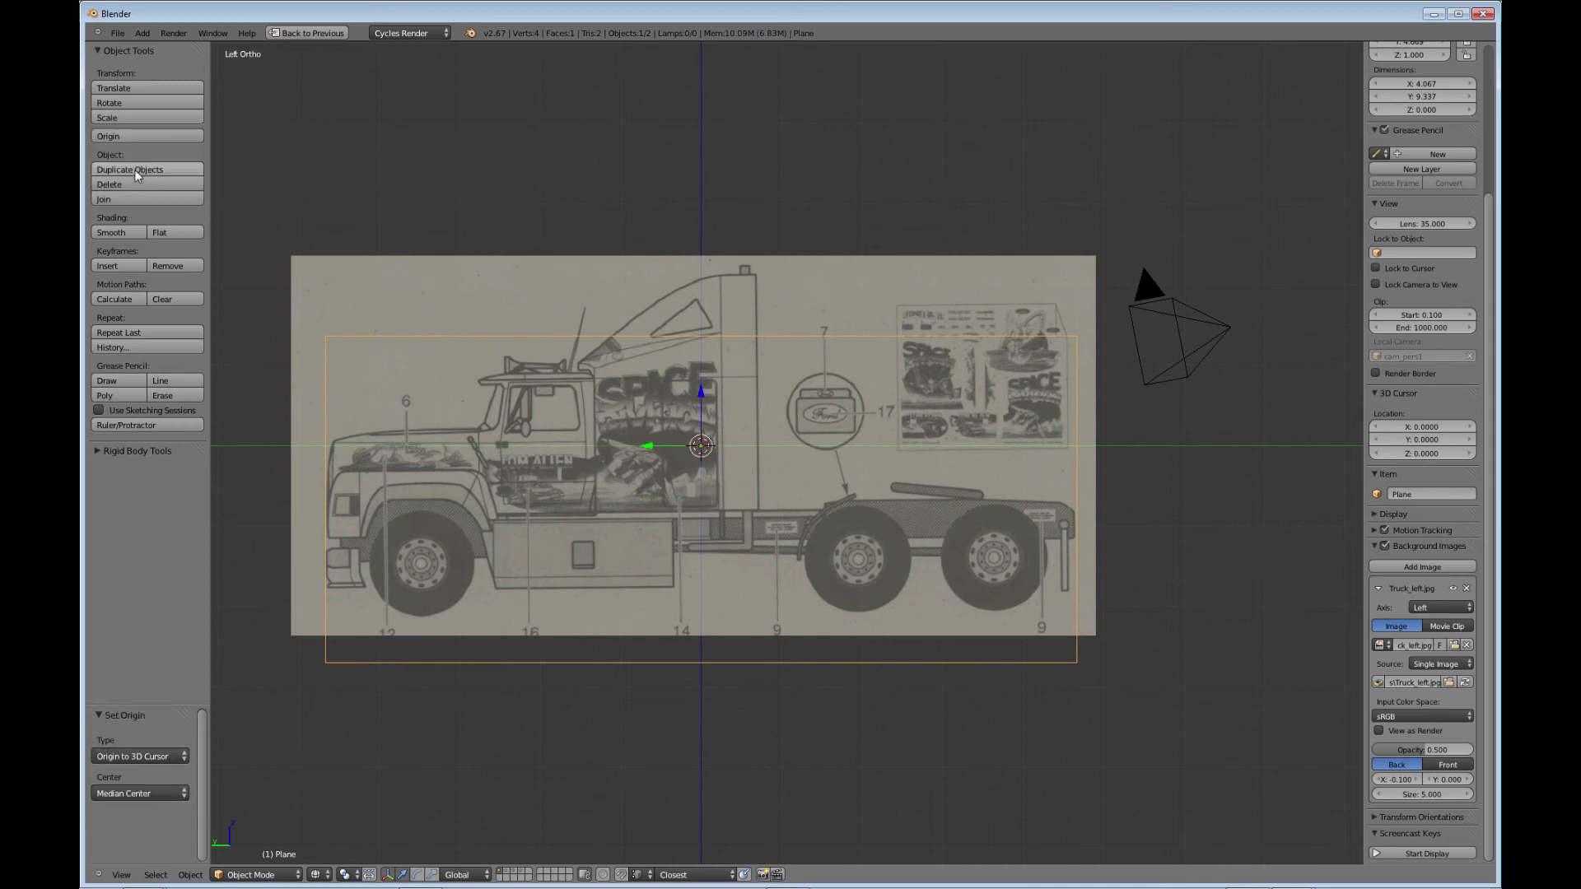
pyautogui.click(127, 136)
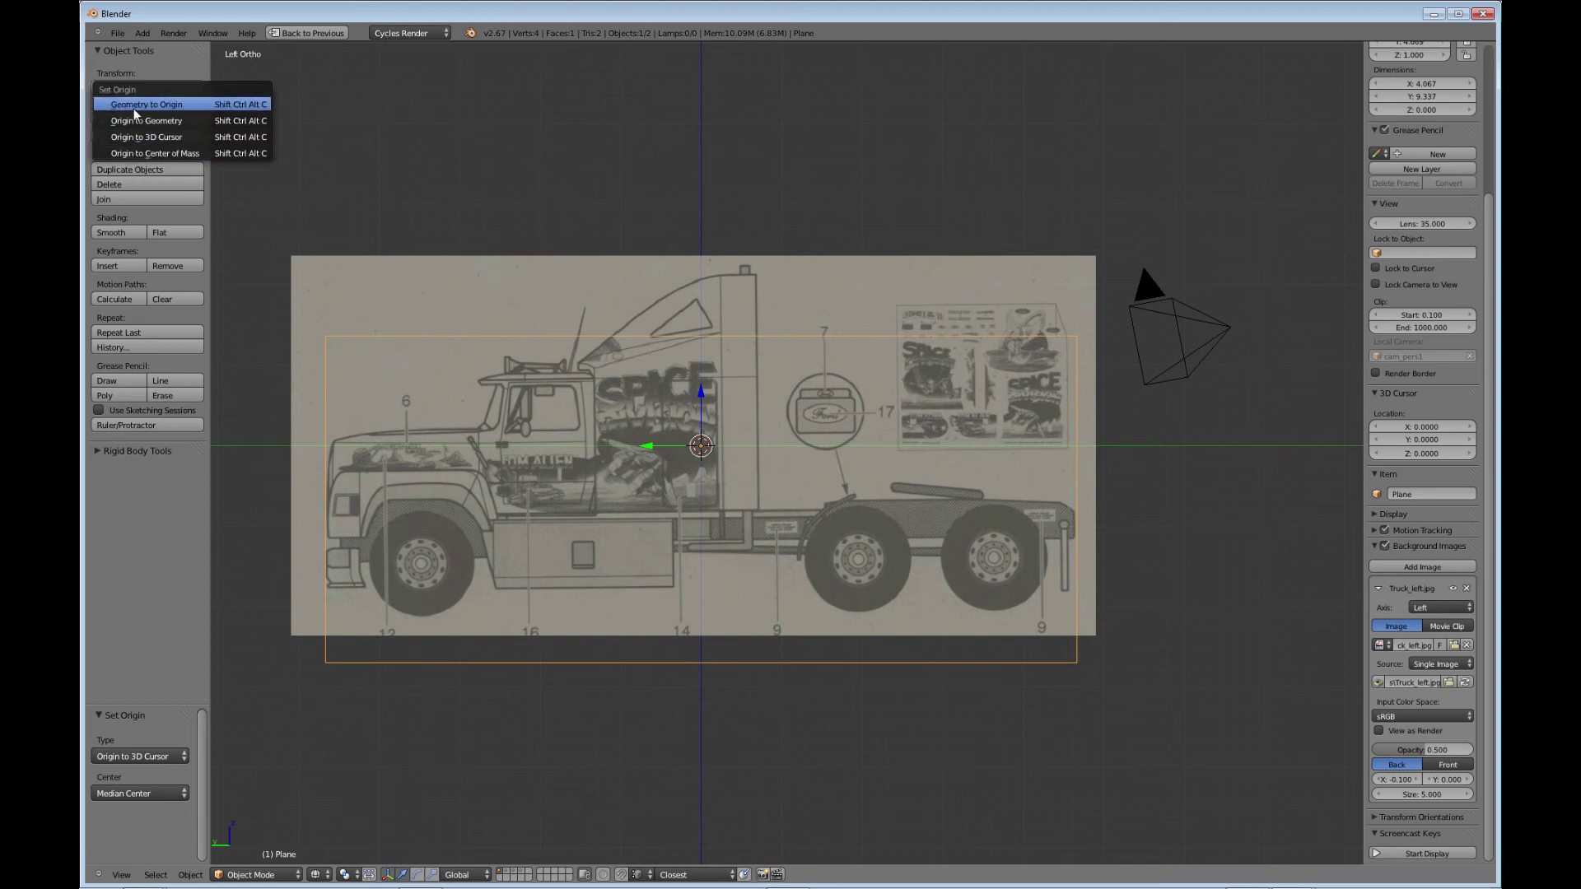
pyautogui.click(133, 107)
pyautogui.press('t')
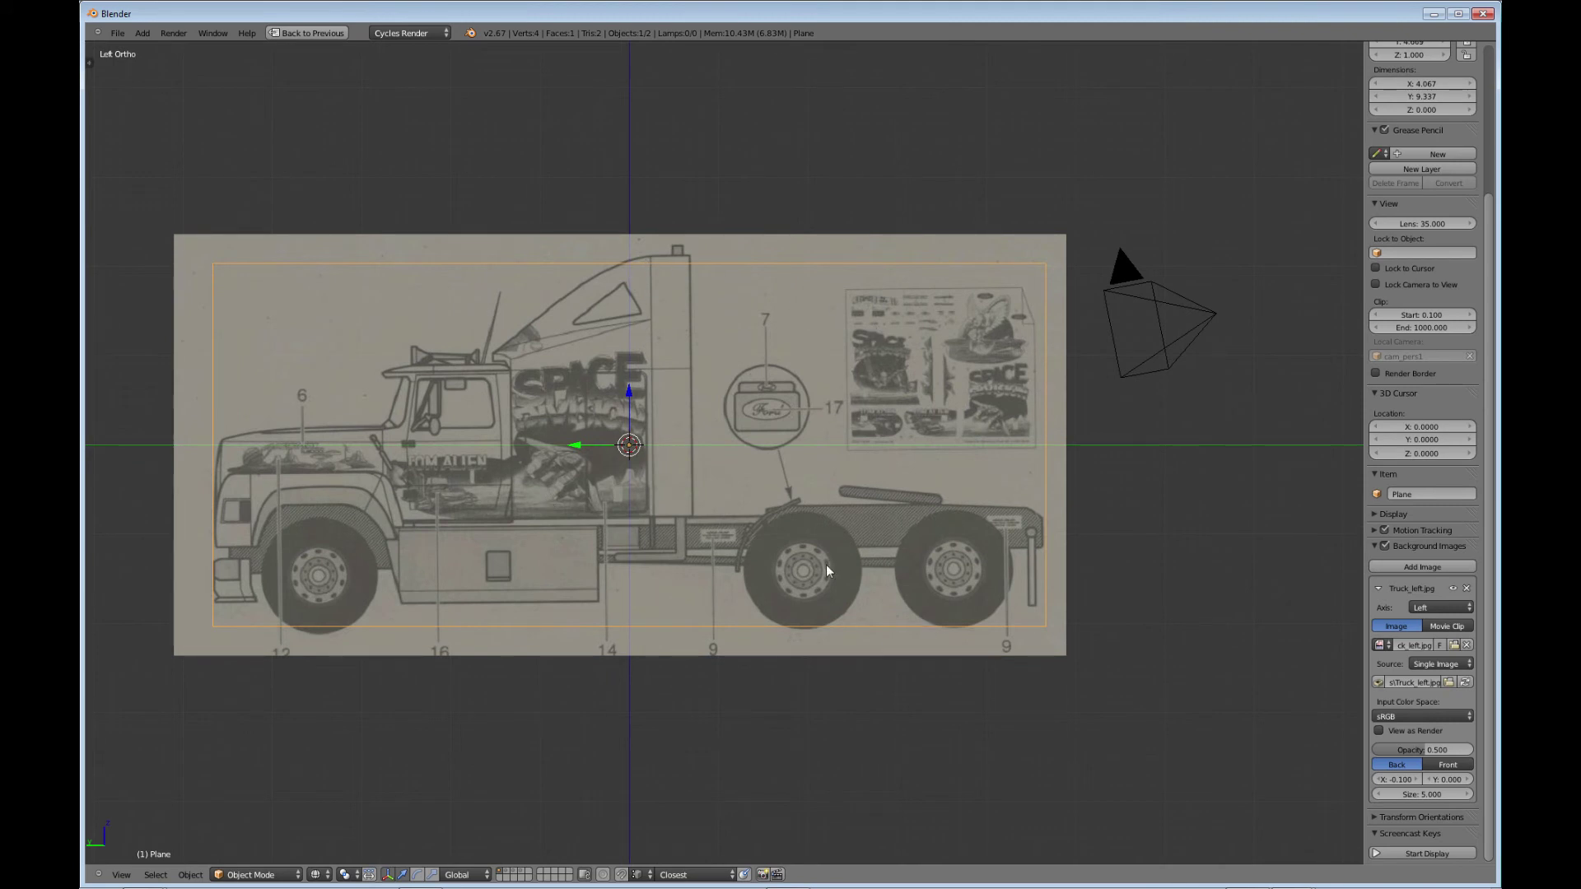
# Step: Scale the plane taller along Z to 4.400 and set the truck image Y offset to -0.100
pyautogui.press('s')
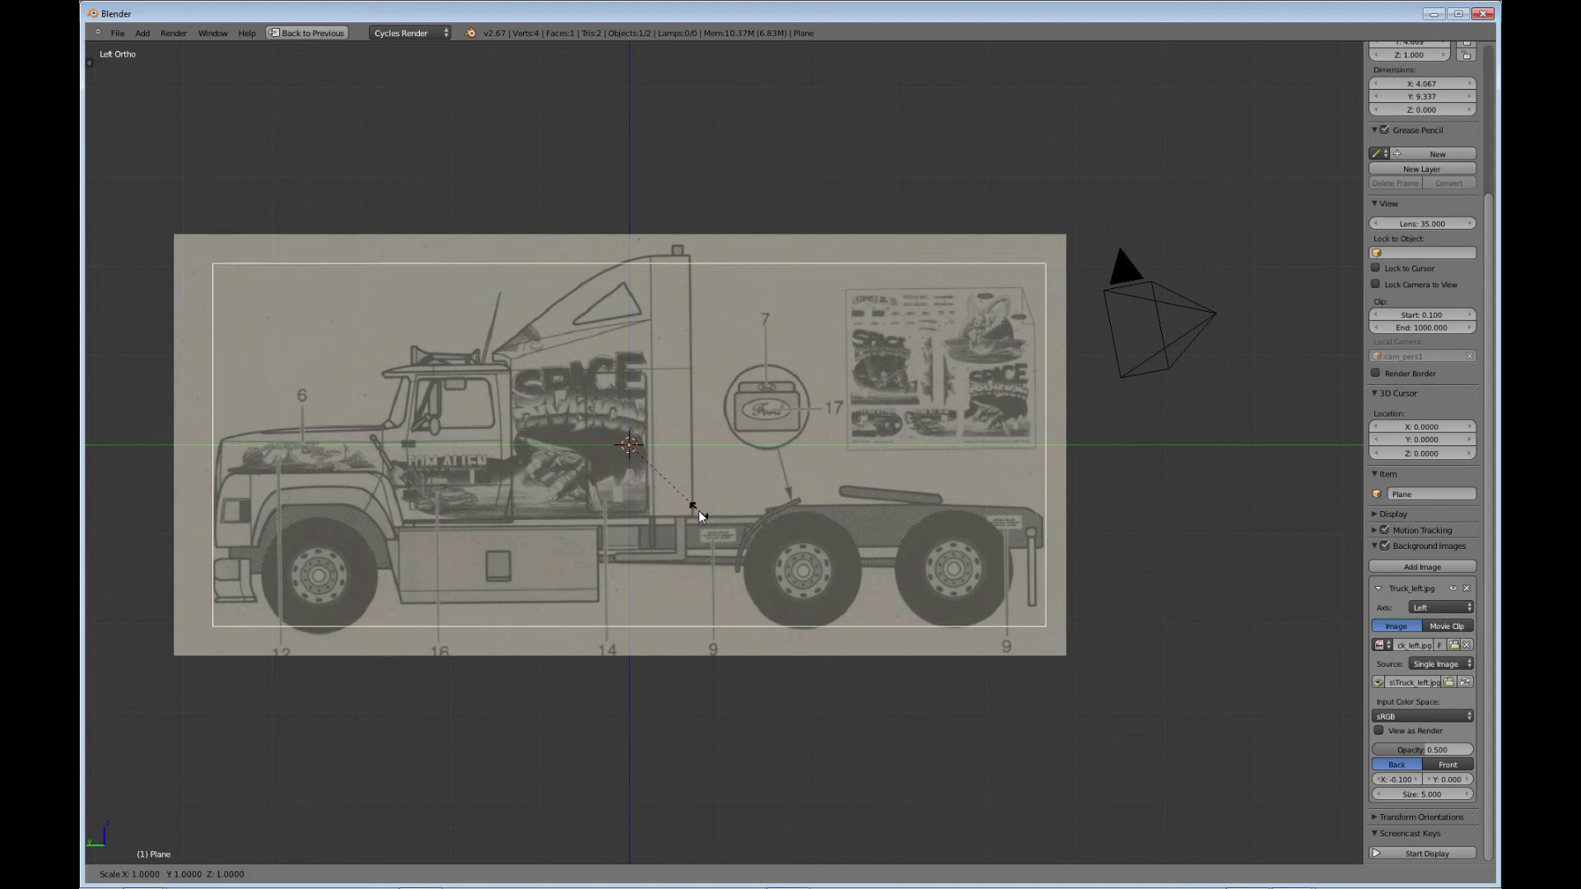
pyautogui.press('z')
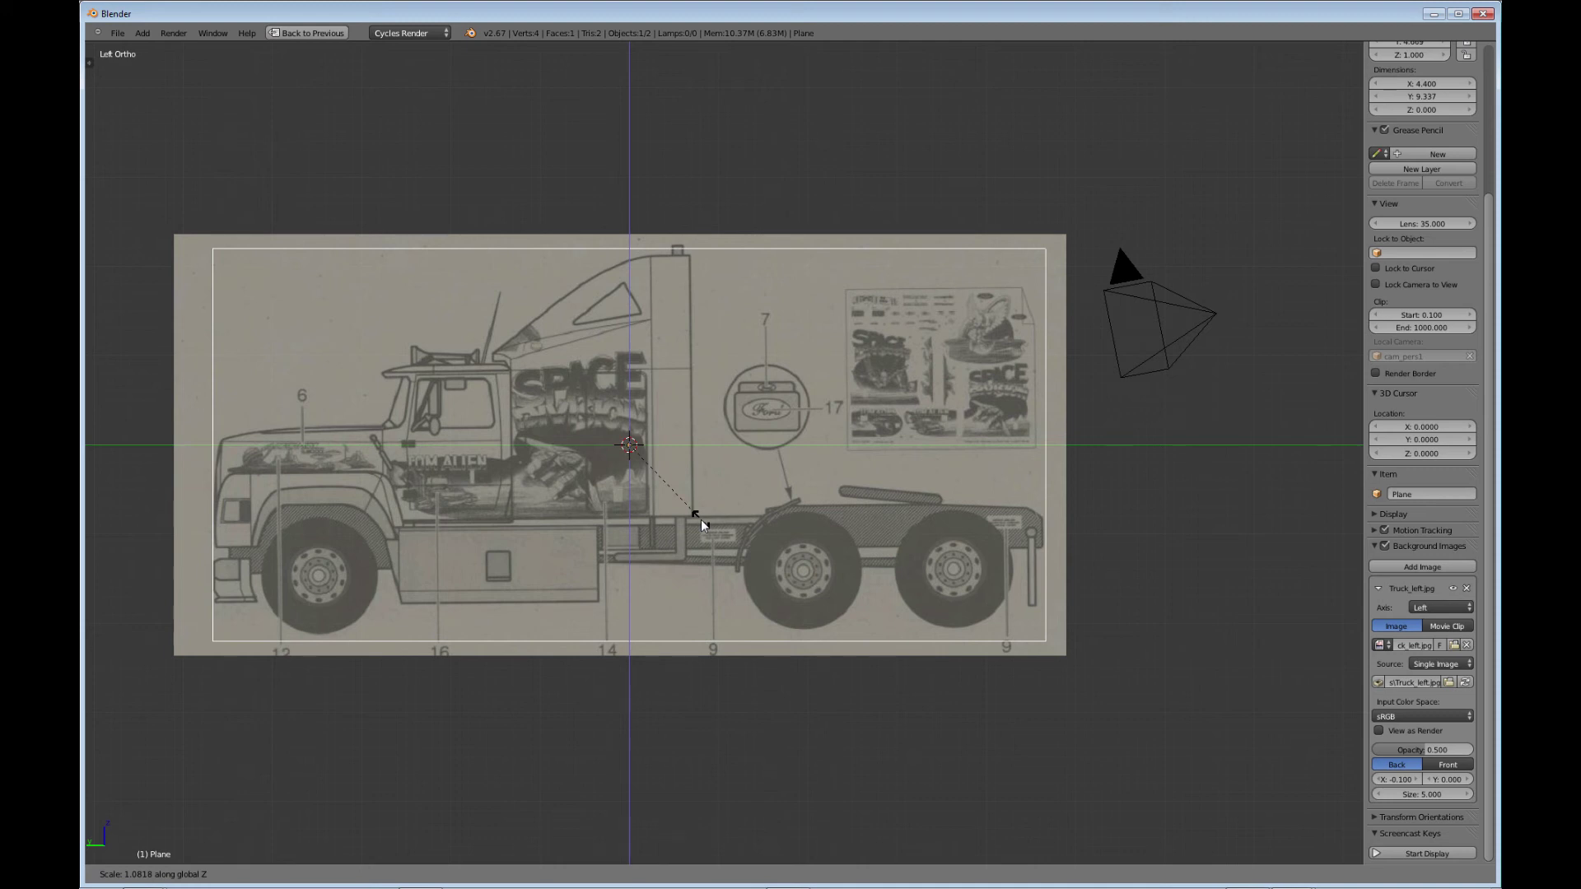
pyautogui.press('Escape')
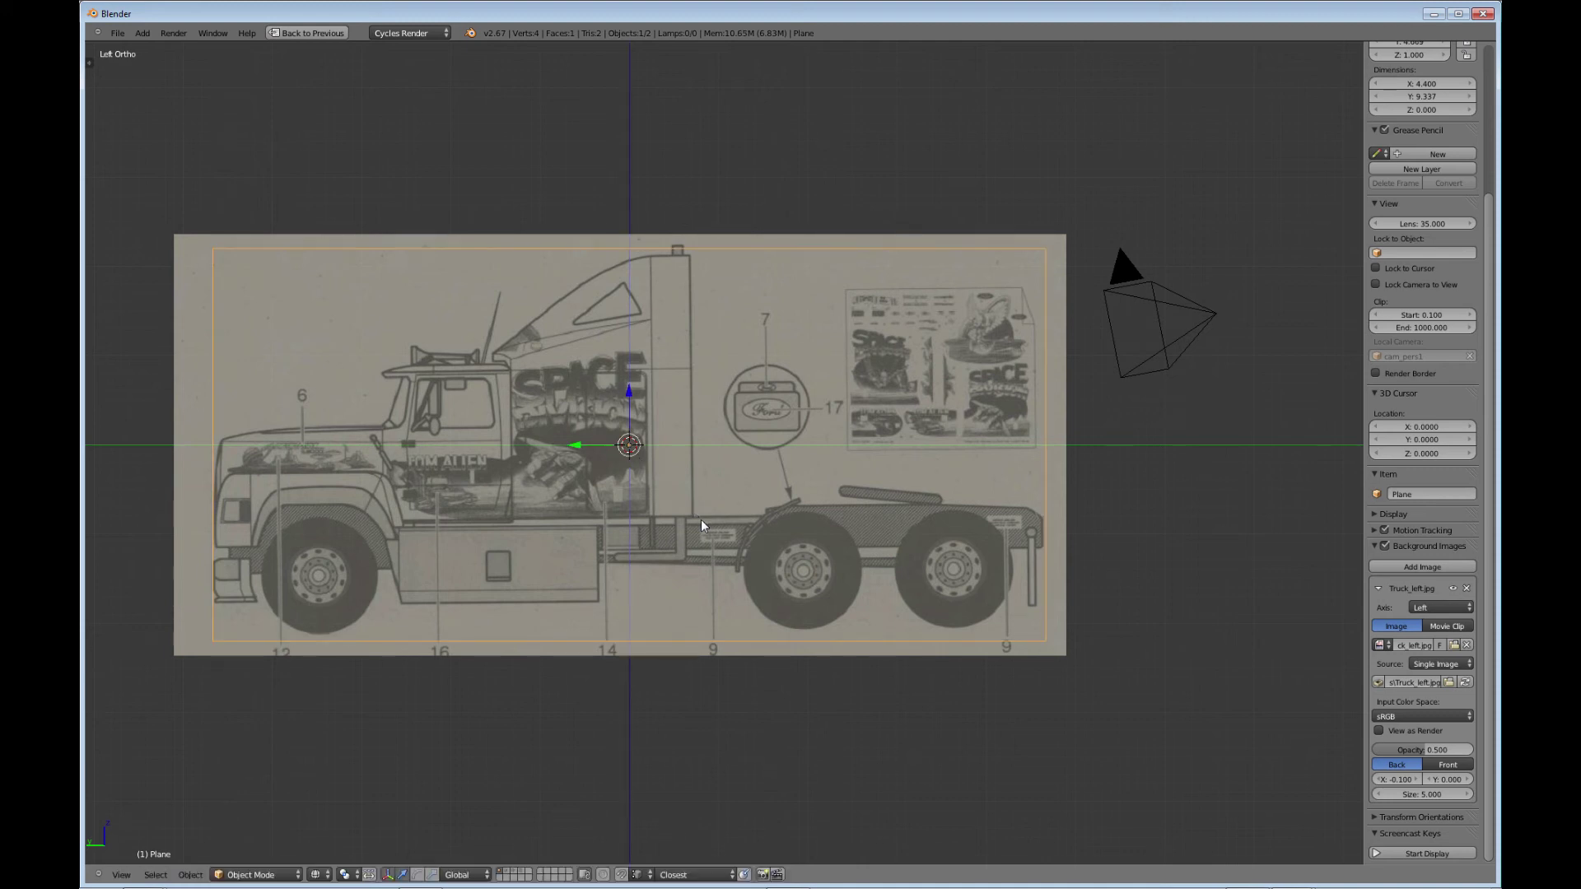
pyautogui.click(1429, 780)
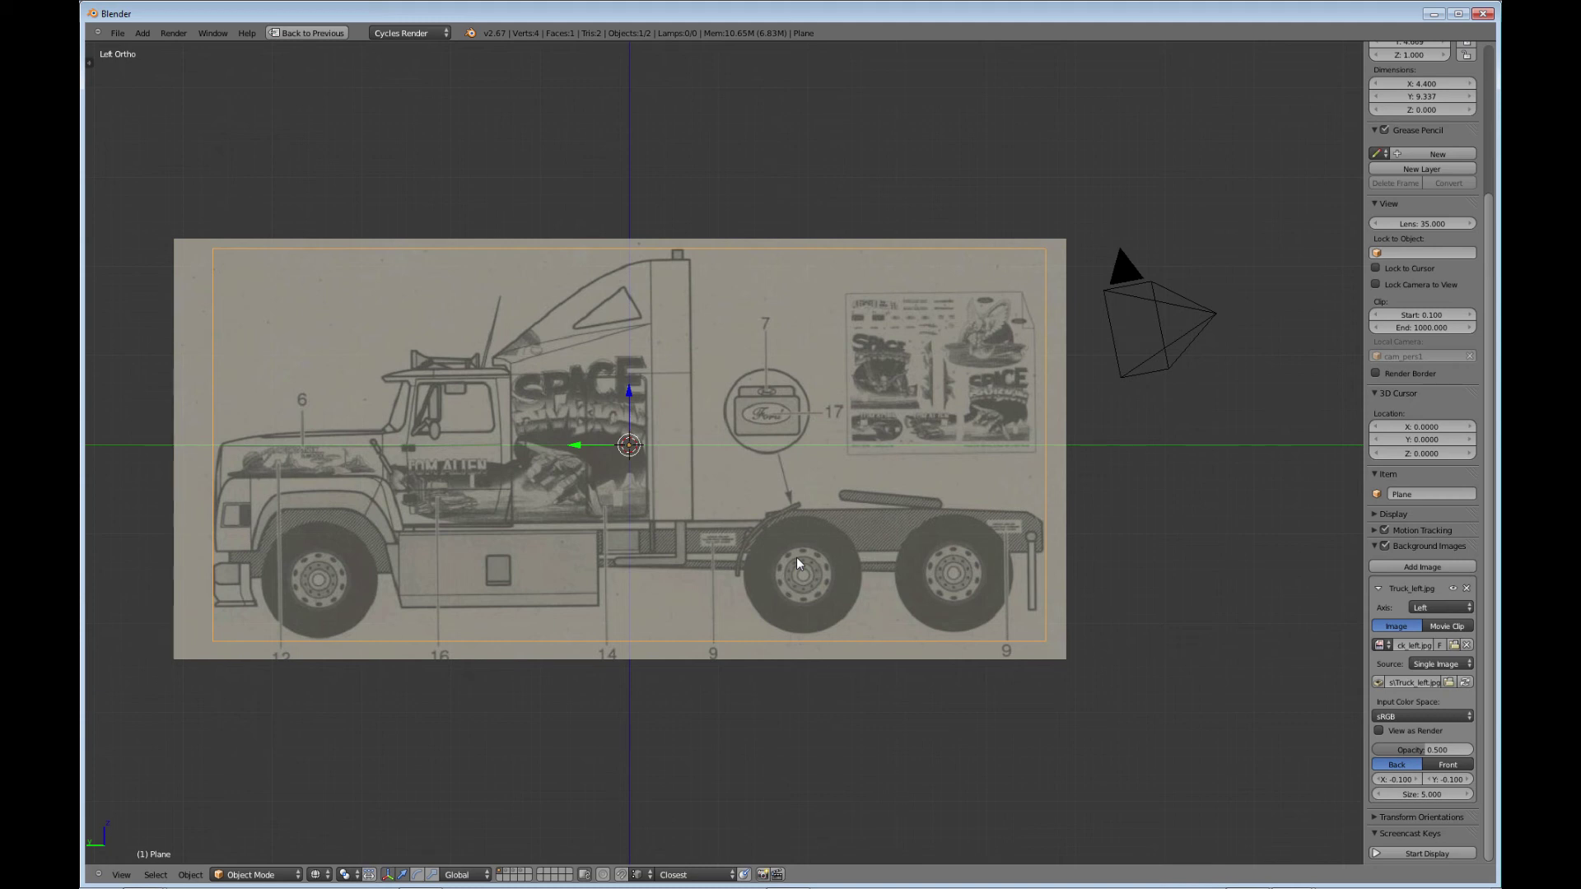
# Step: Maximize the Front orthographic view so it fills the whole window
pyautogui.hotkey('ctrl', 'Up')
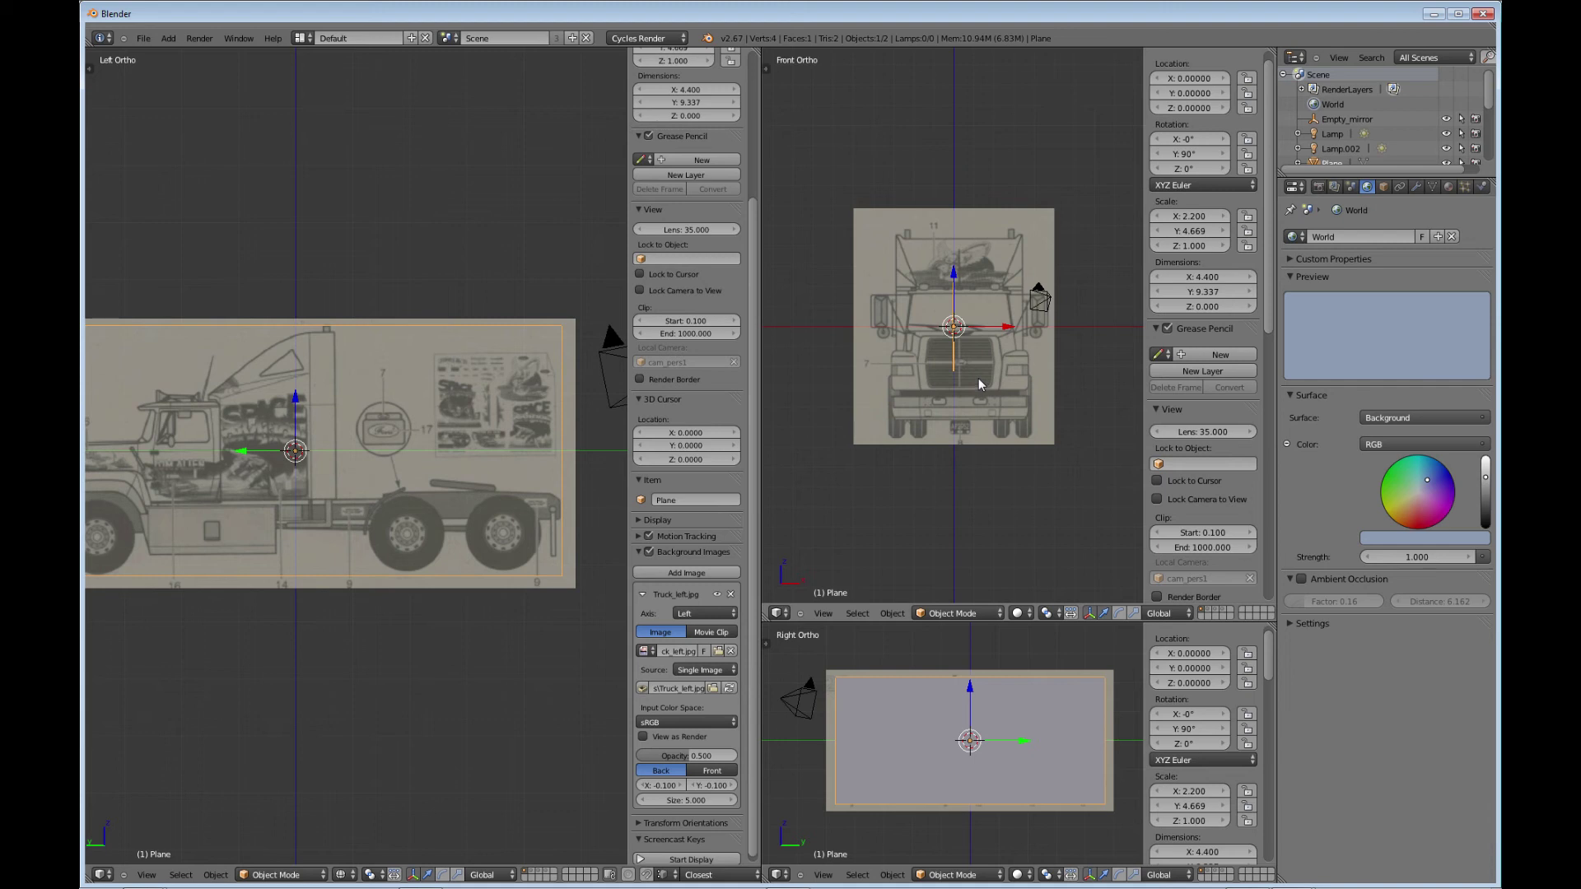
pyautogui.hotkey('ctrl', 'Up')
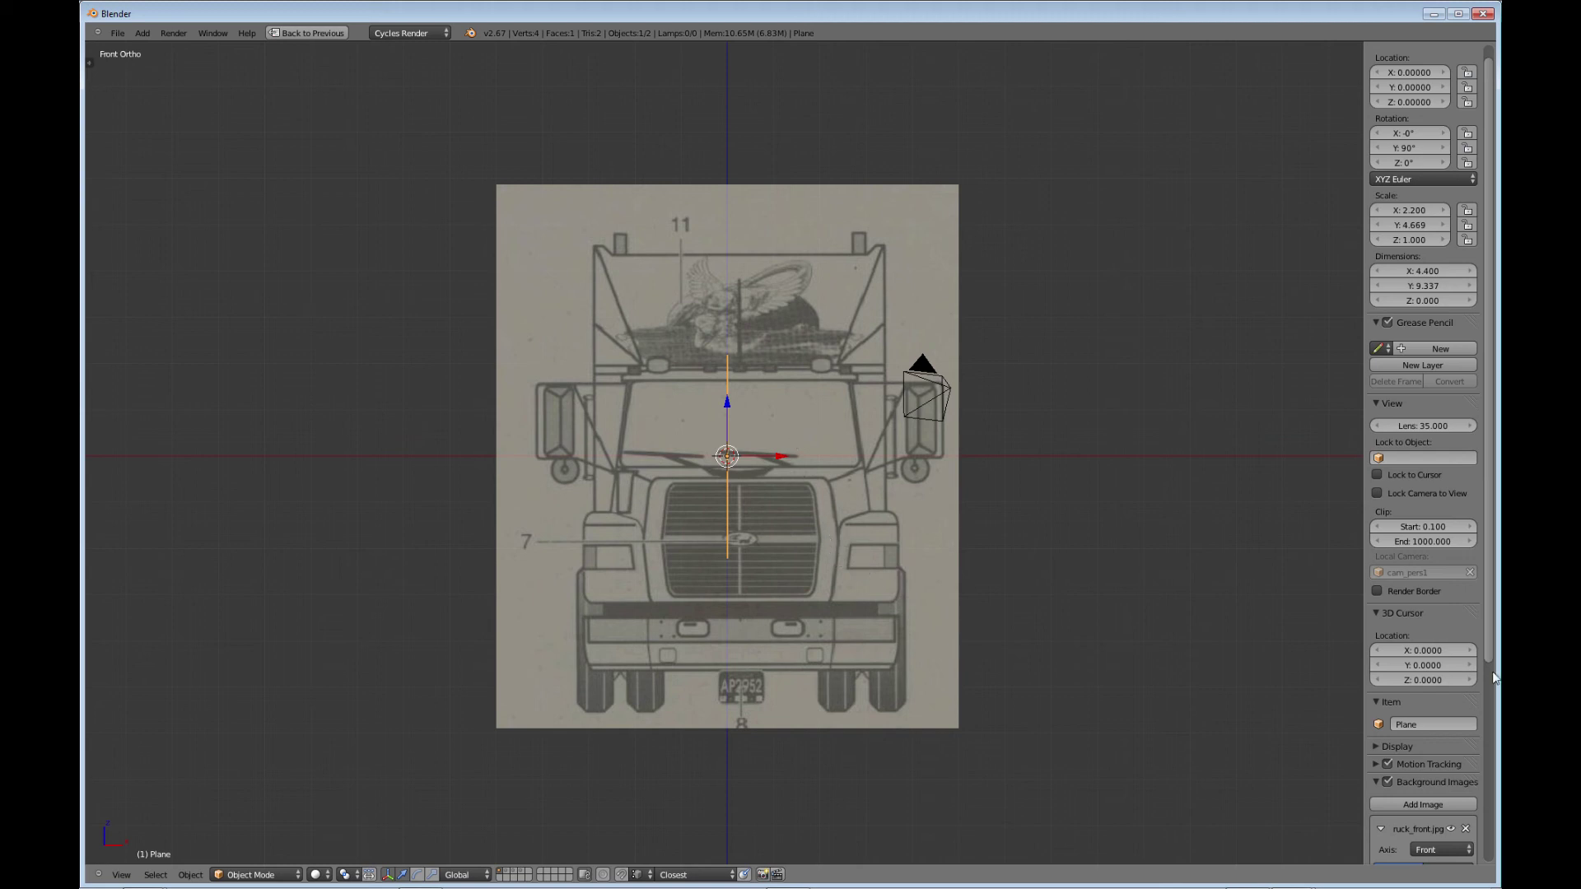
# Step: Step the front reference image size down from 5.000 in repeated decrements
pyautogui.moveTo(1489, 669); pyautogui.dragTo(1491, 849)
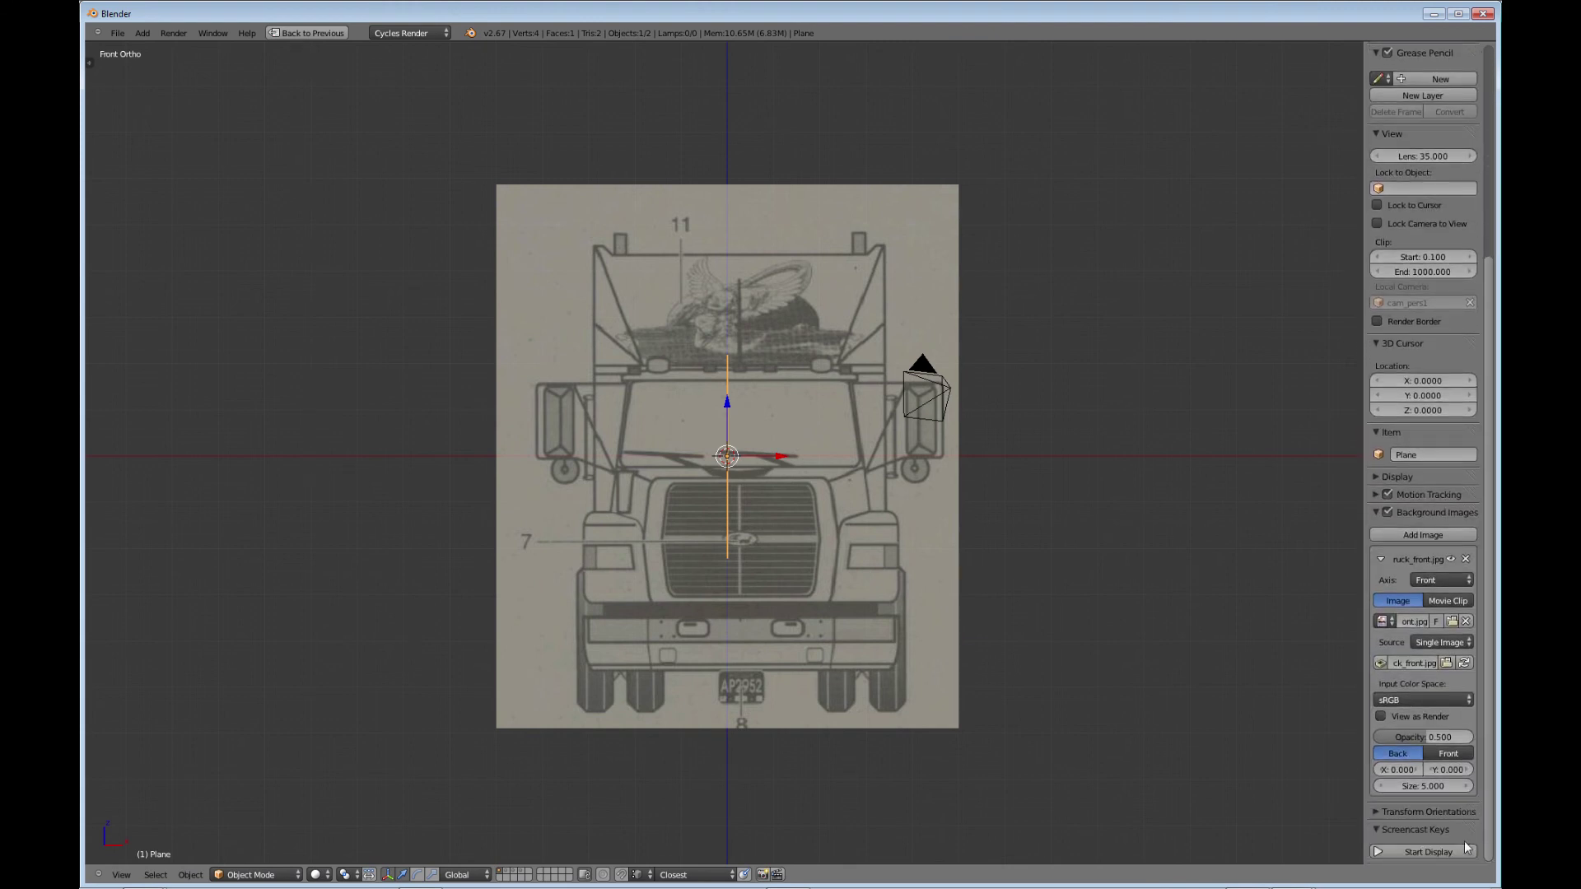
pyautogui.click(1382, 788)
pyautogui.click(1382, 788)
pyautogui.click(1382, 787)
pyautogui.click(1382, 787)
pyautogui.click(1382, 788)
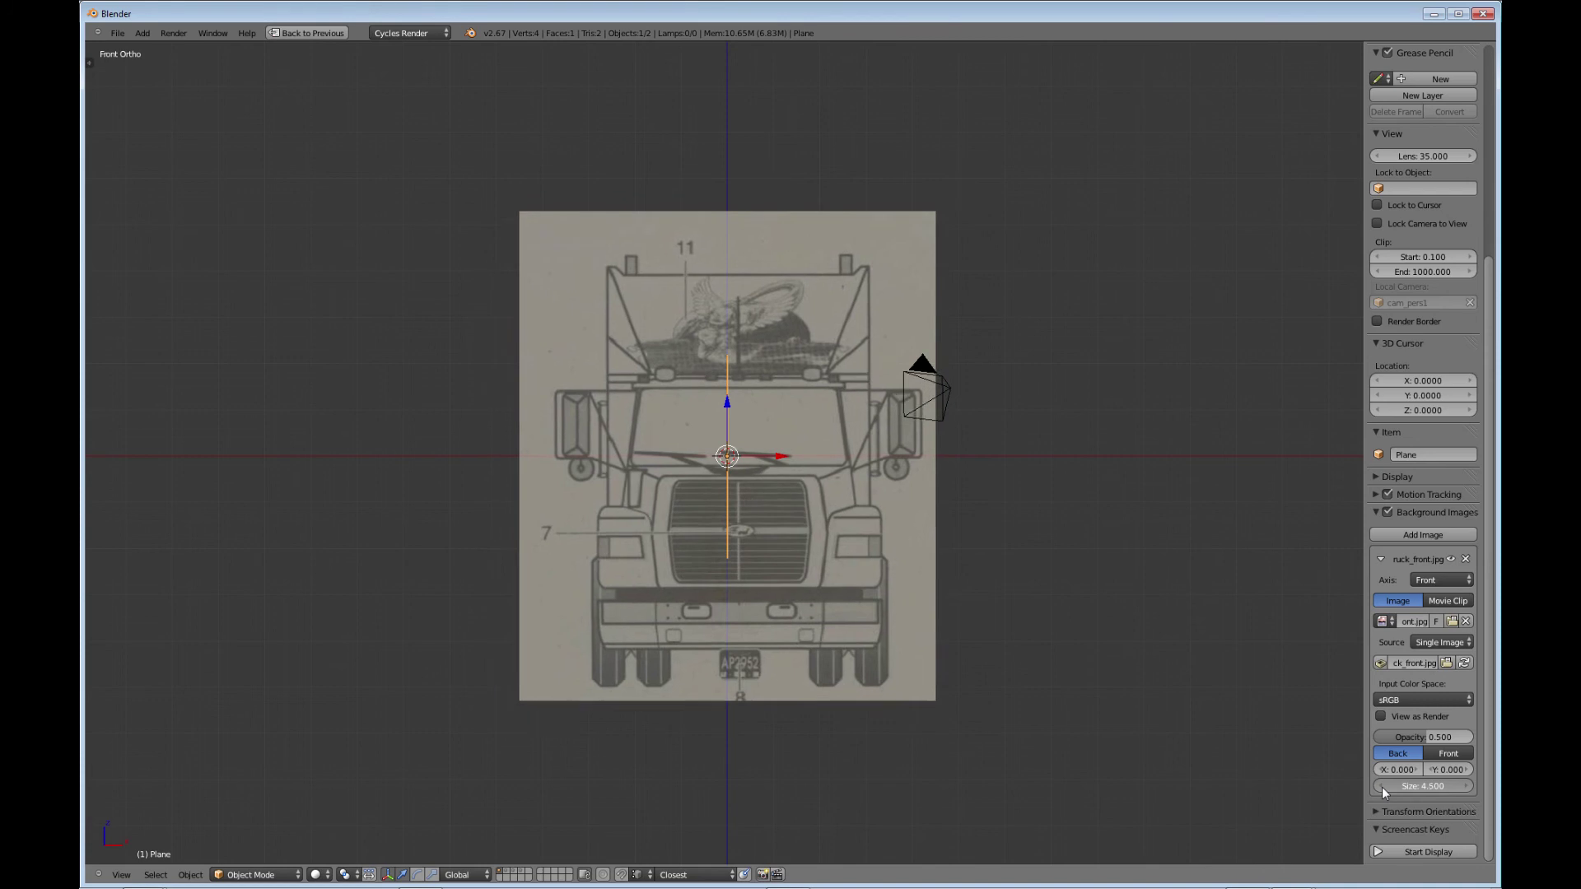
pyautogui.click(1382, 787)
pyautogui.click(1382, 787)
pyautogui.click(1382, 788)
pyautogui.click(1382, 787)
pyautogui.click(1382, 788)
pyautogui.click(1382, 787)
pyautogui.click(1382, 787)
pyautogui.click(1382, 787)
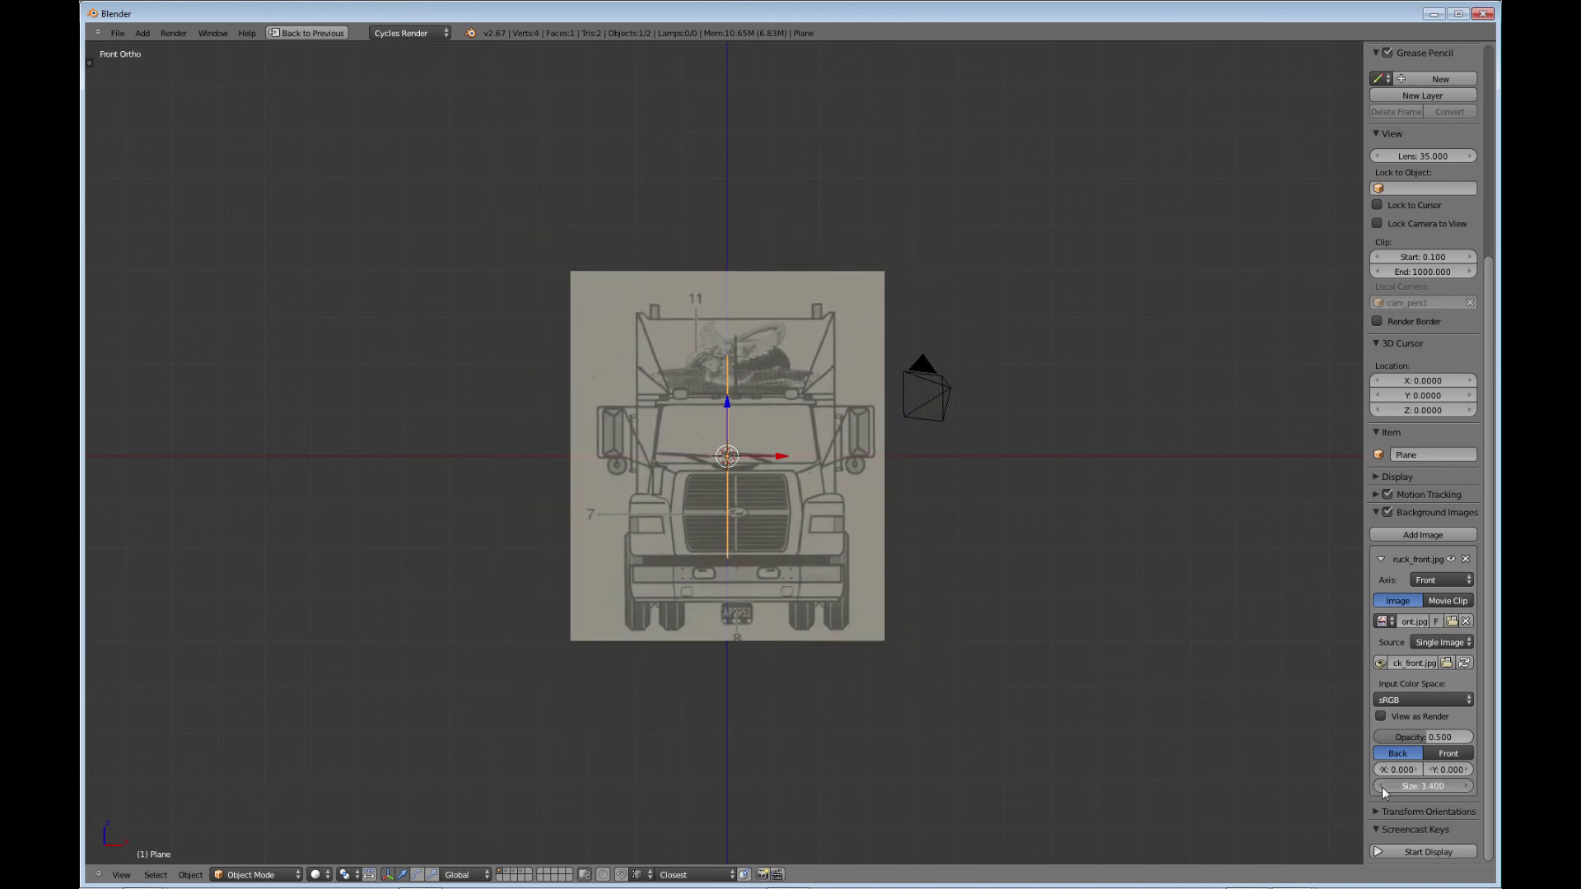
pyautogui.click(1382, 787)
# Step: Bring the front image size down to 2.100 and raise its Y offset to 0.100
pyautogui.scroll(3, 787, 595)
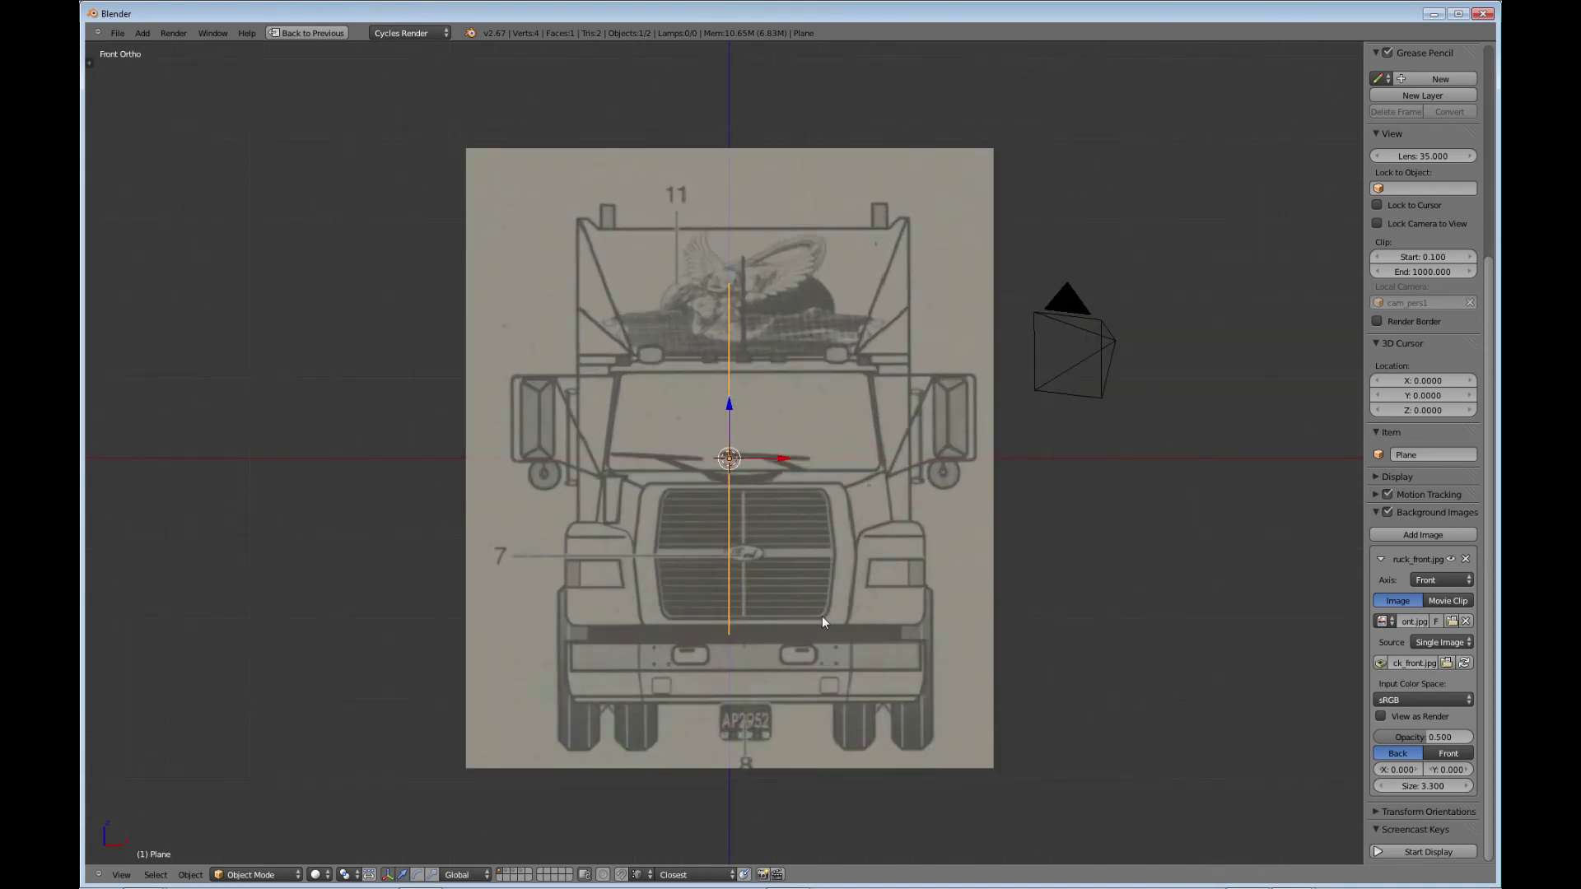
pyautogui.click(1385, 784)
pyautogui.click(1385, 784)
pyautogui.click(1386, 784)
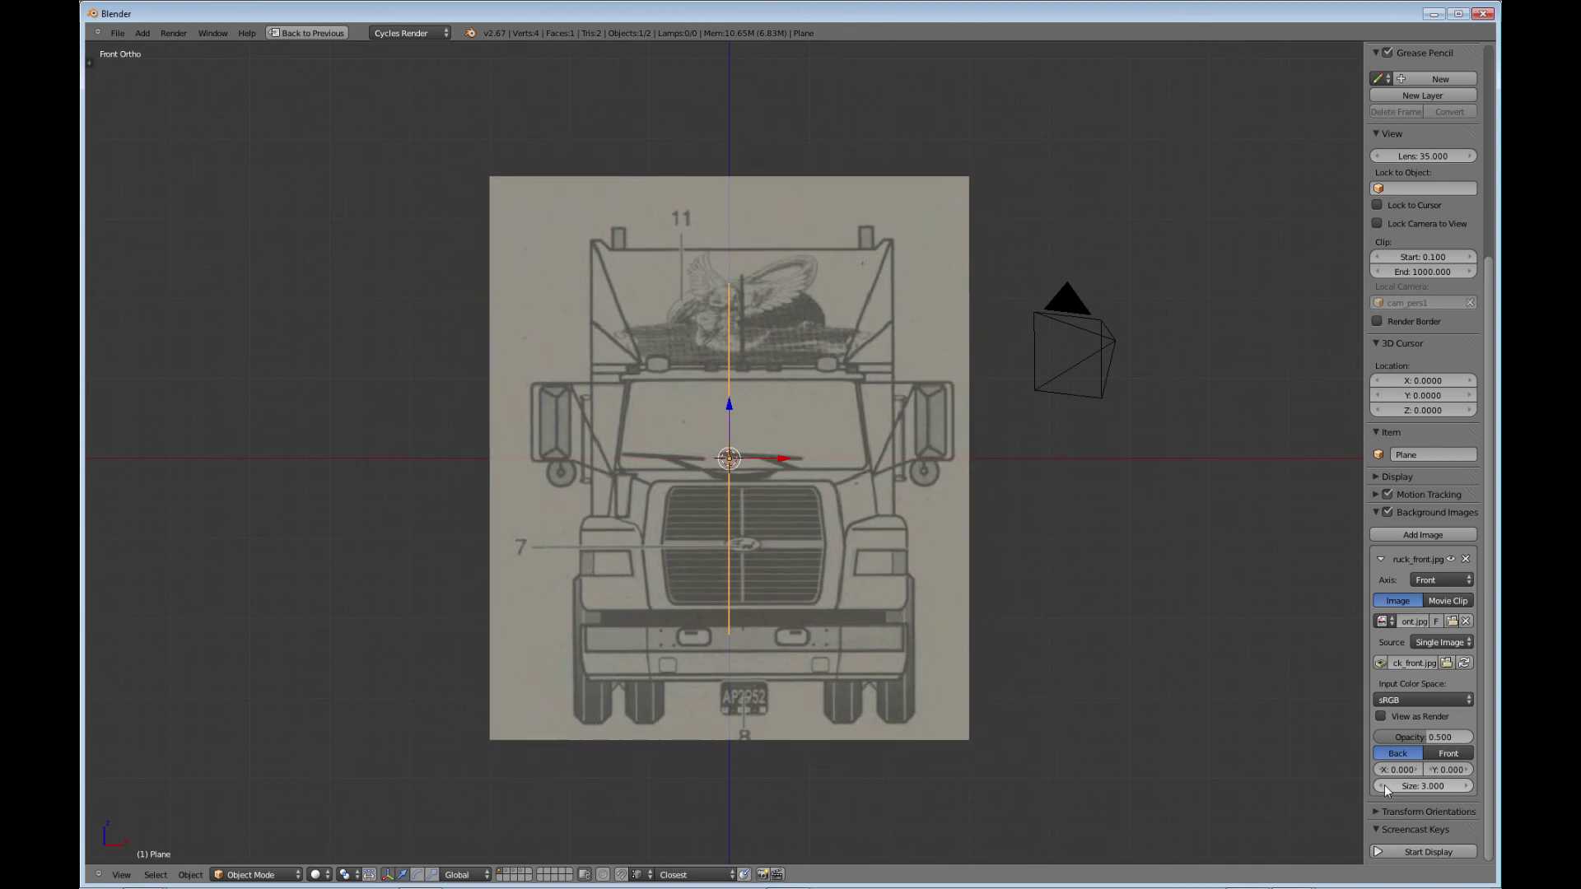
pyautogui.click(1385, 784)
pyautogui.click(1386, 784)
pyautogui.click(1385, 784)
pyautogui.click(1385, 784)
pyautogui.click(1385, 784)
pyautogui.click(1386, 784)
pyautogui.click(1386, 784)
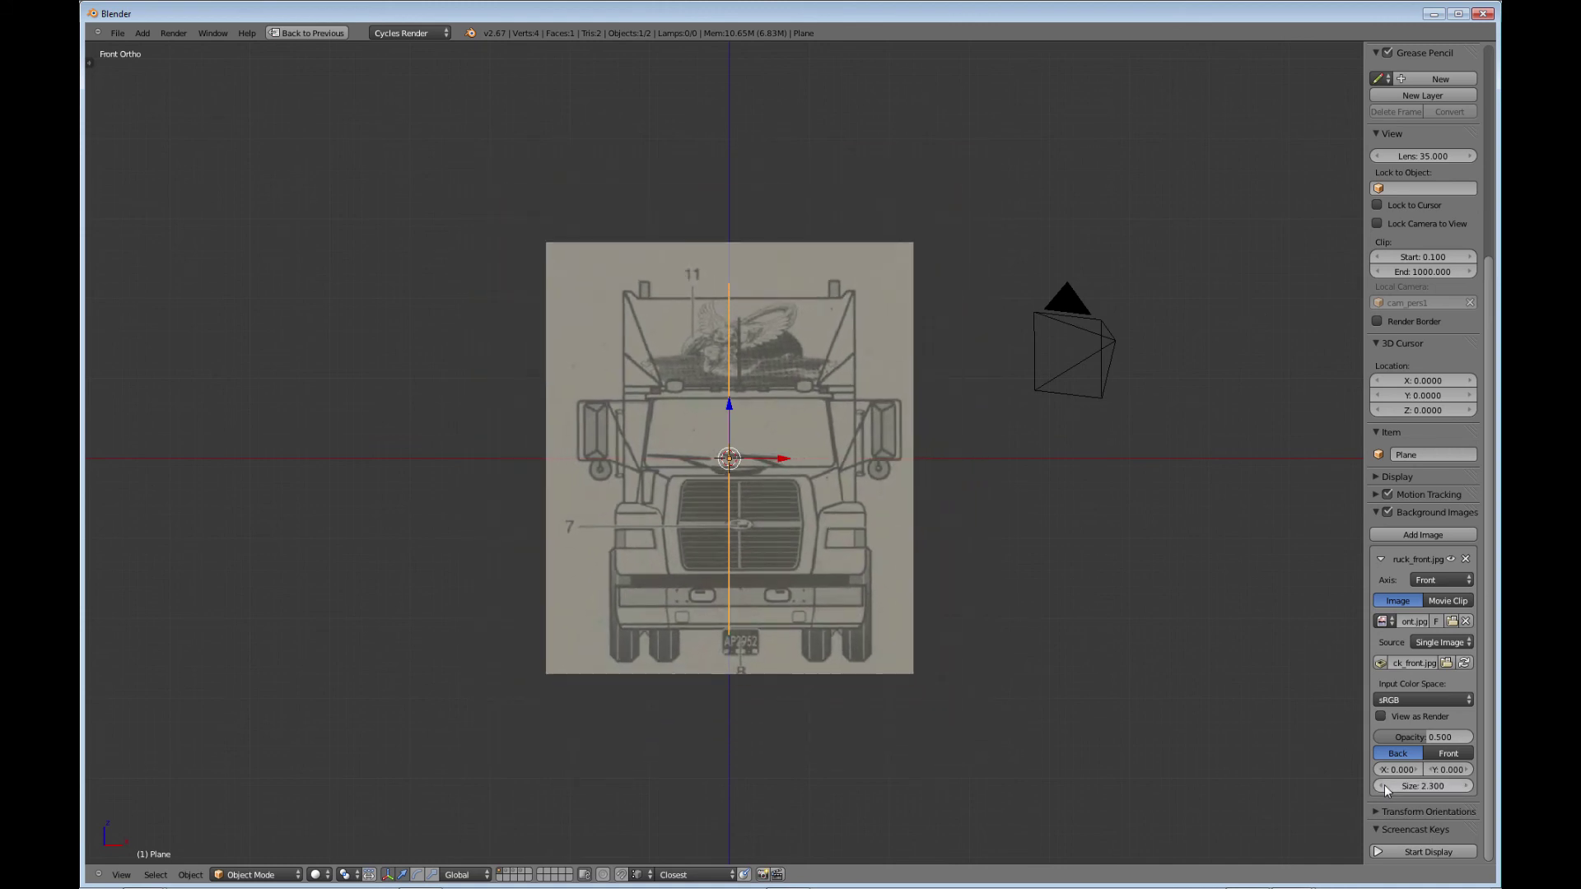
pyautogui.click(1385, 784)
pyautogui.click(1386, 784)
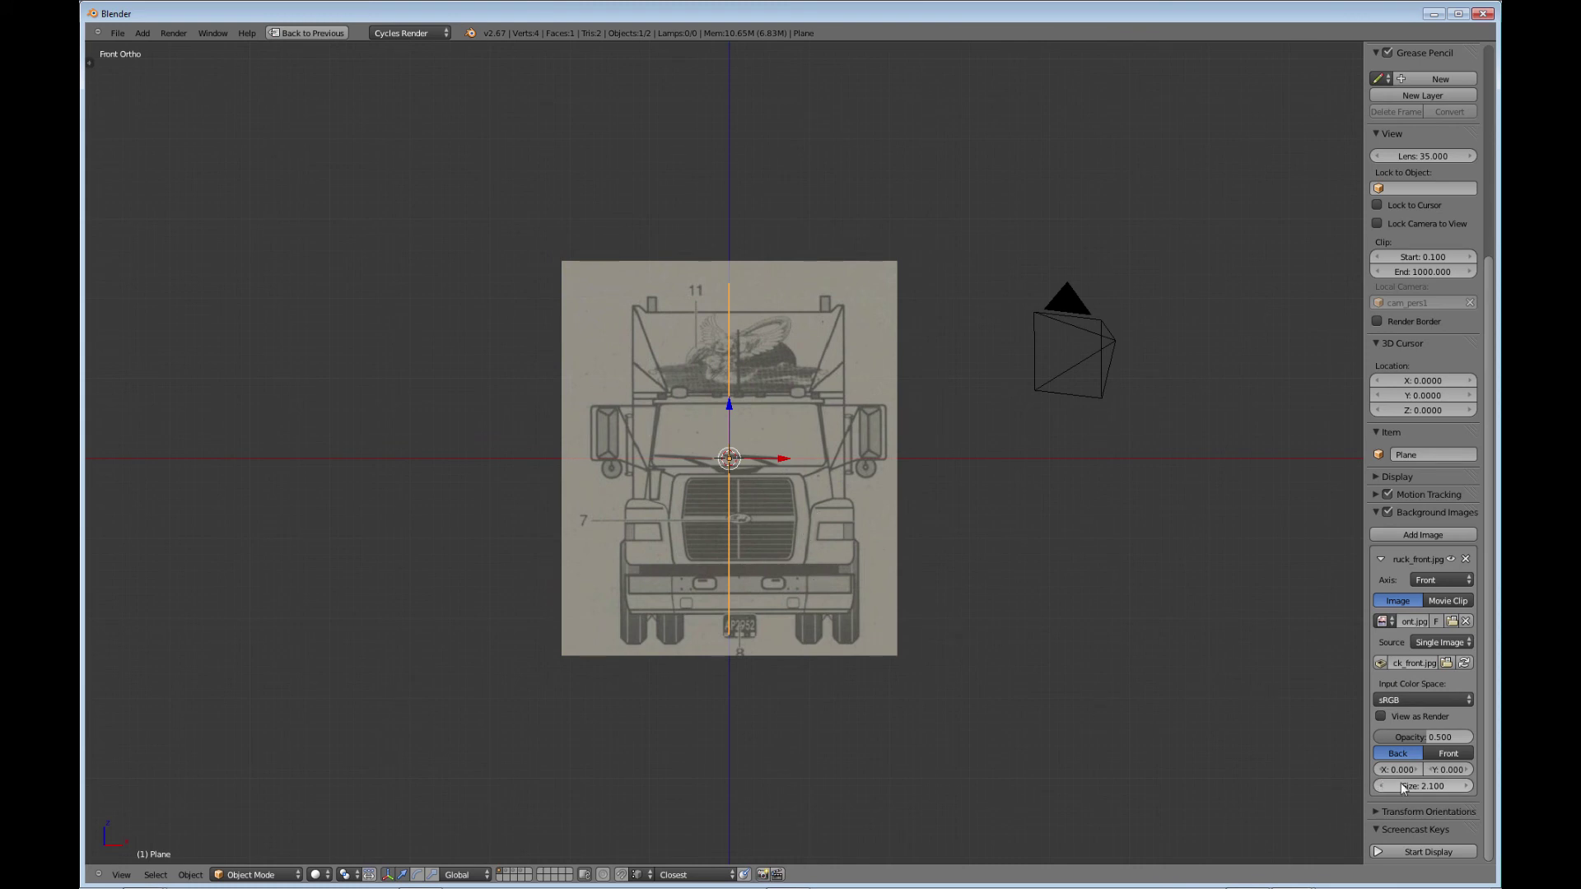
pyautogui.click(1468, 770)
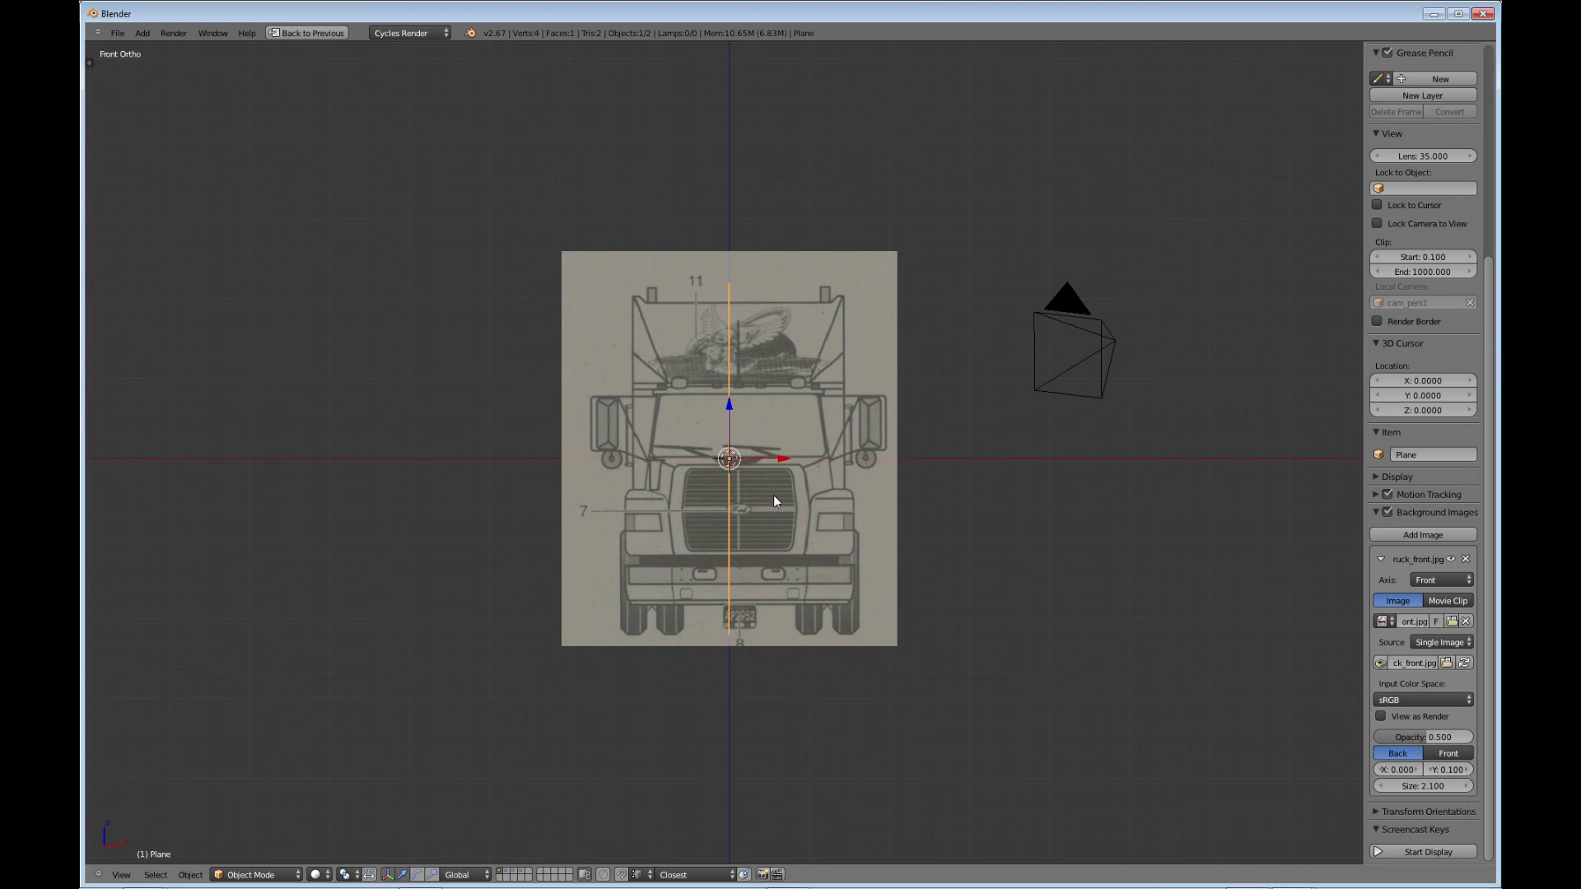
# Step: Extrude the plane's face into a box in Edit Mode and switch to wireframe display
pyautogui.press('Tab')
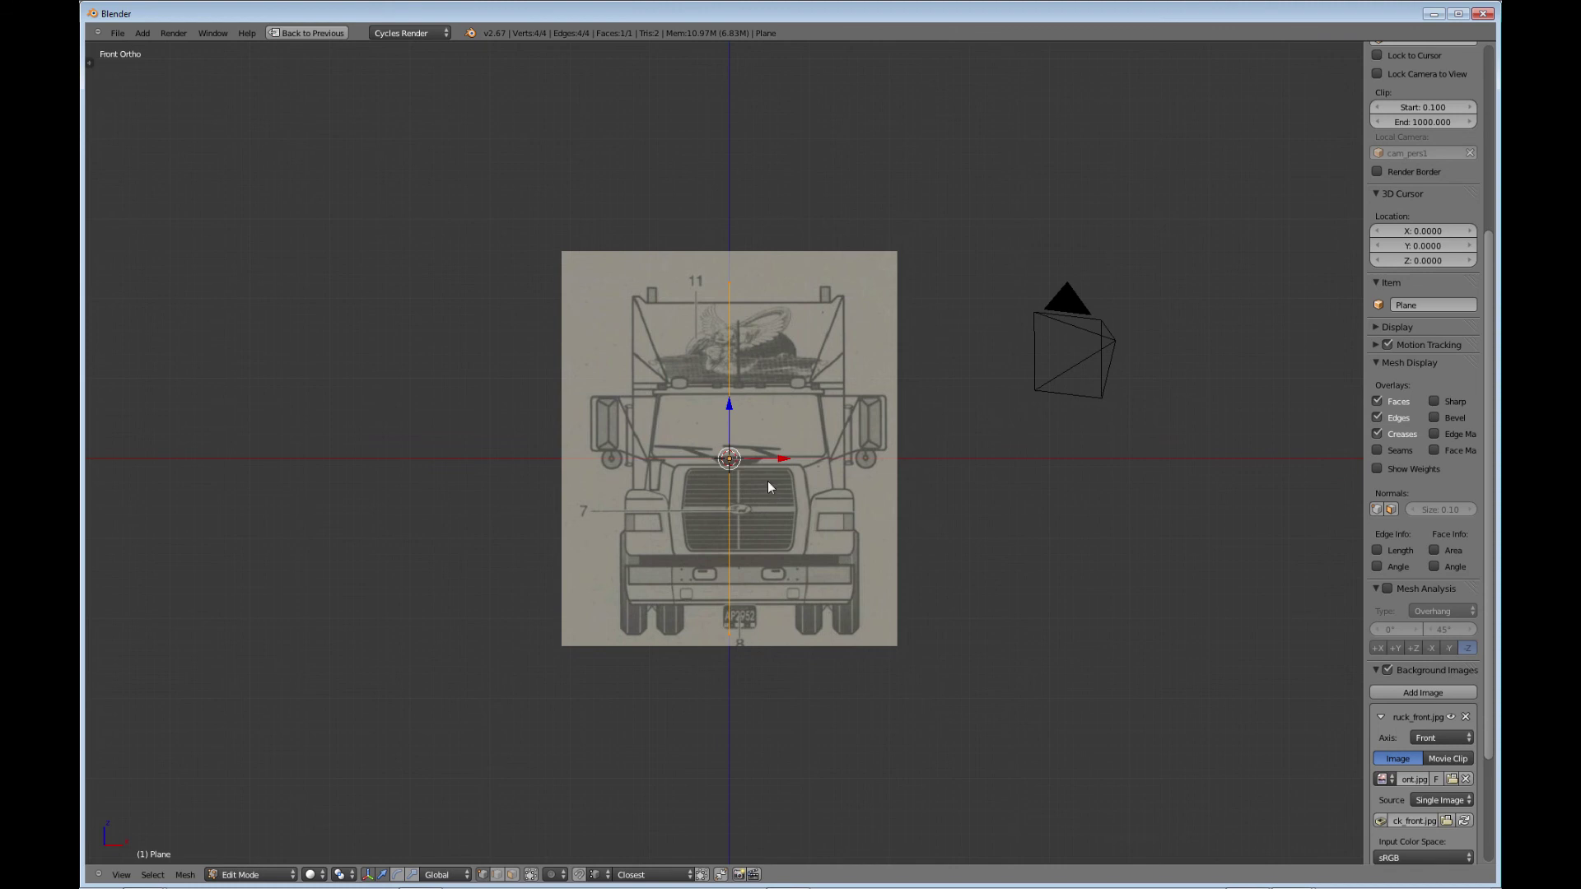
pyautogui.press('e')
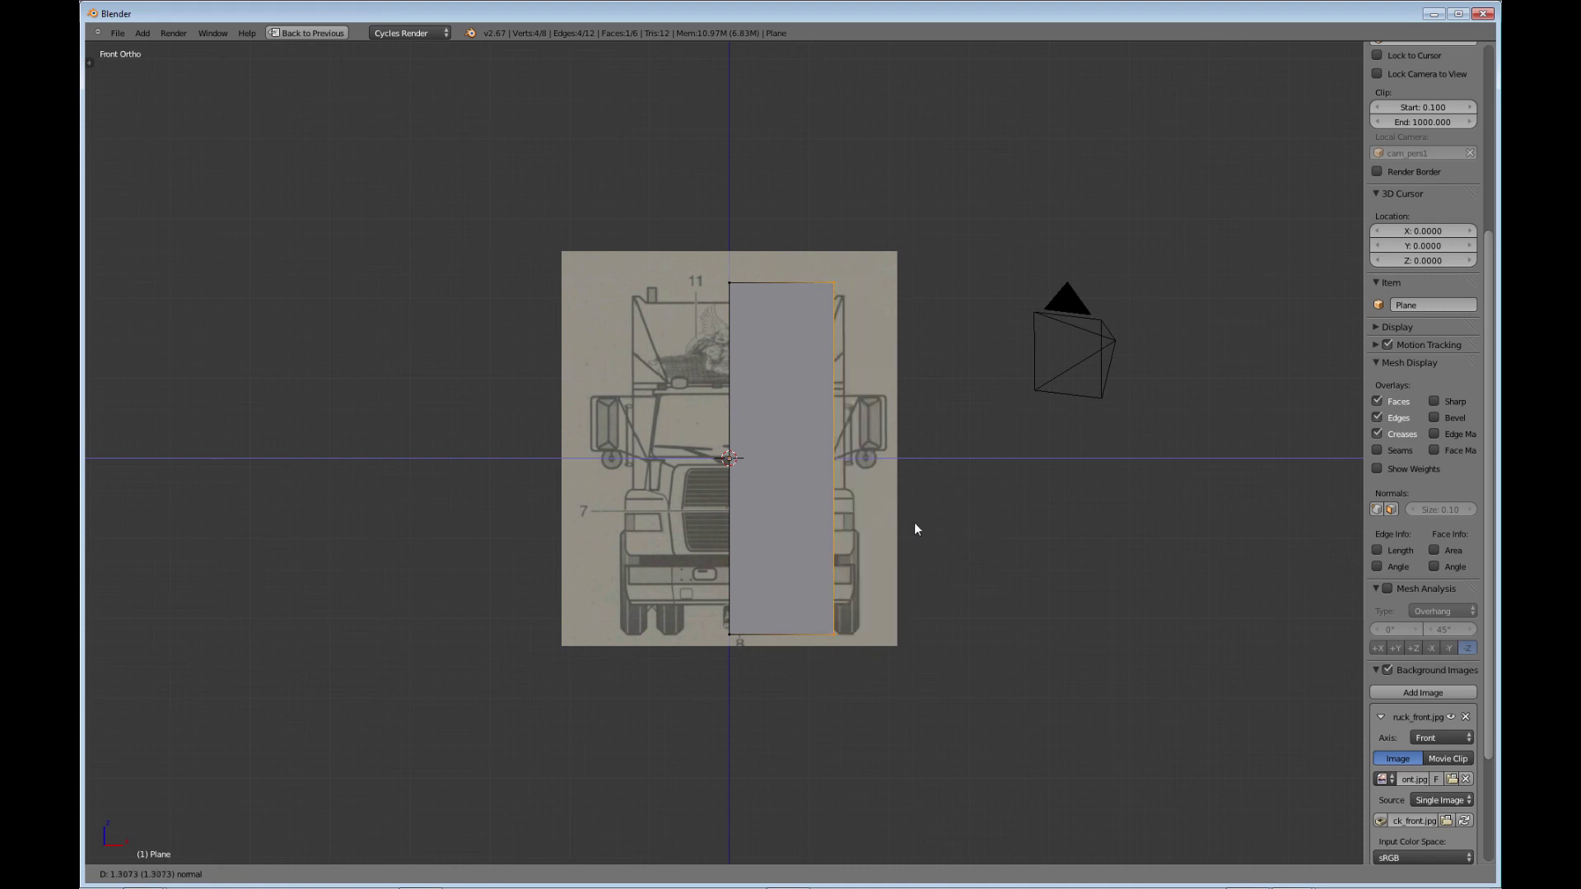
pyautogui.click(959, 525)
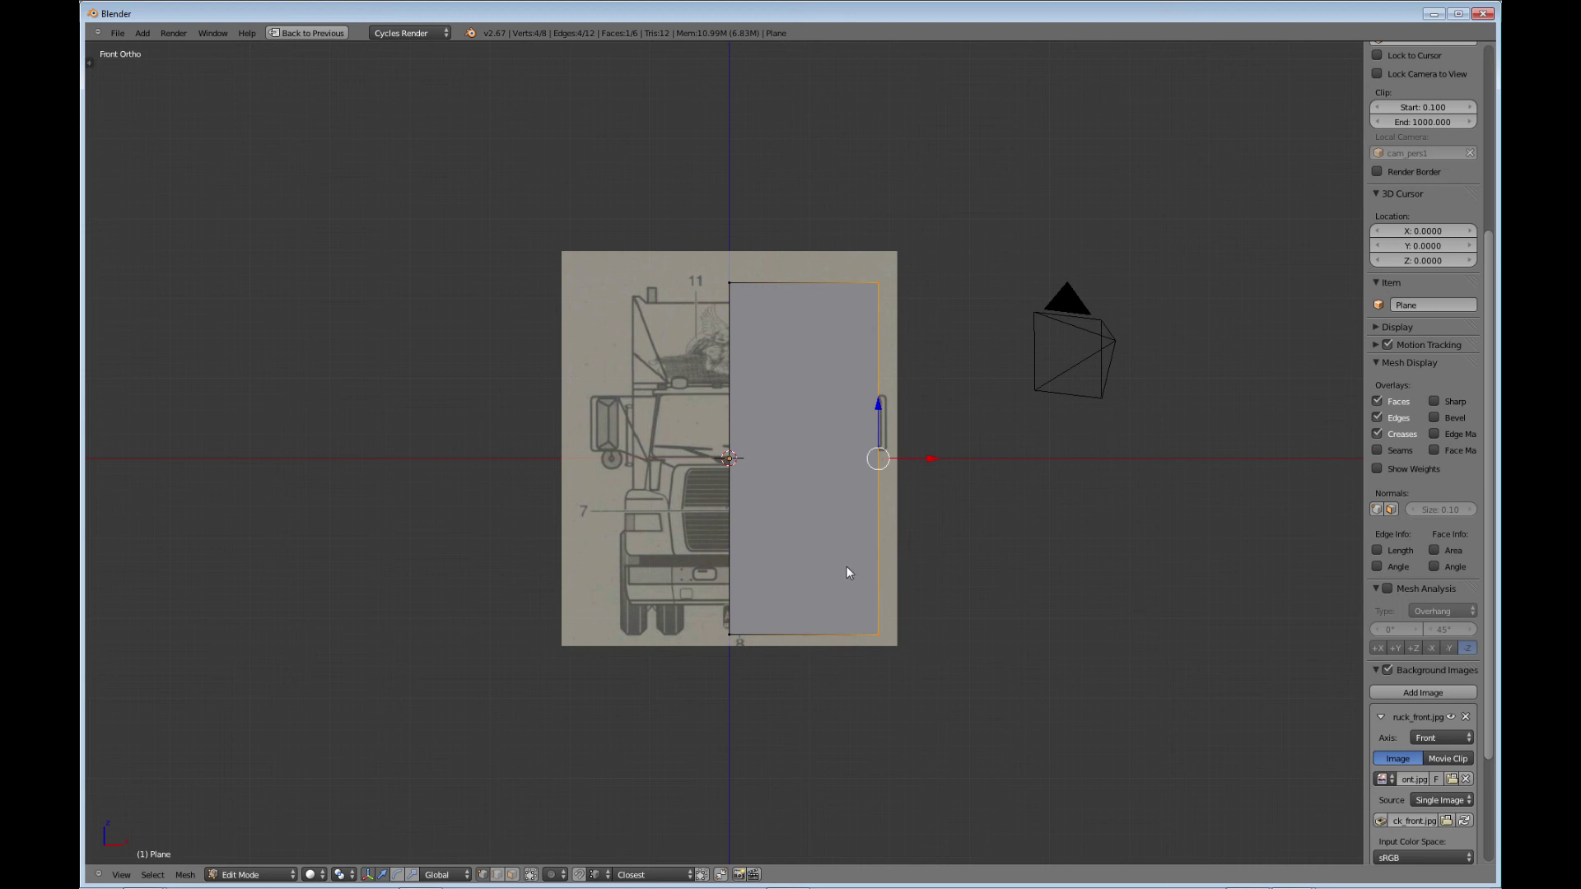
pyautogui.press('z')
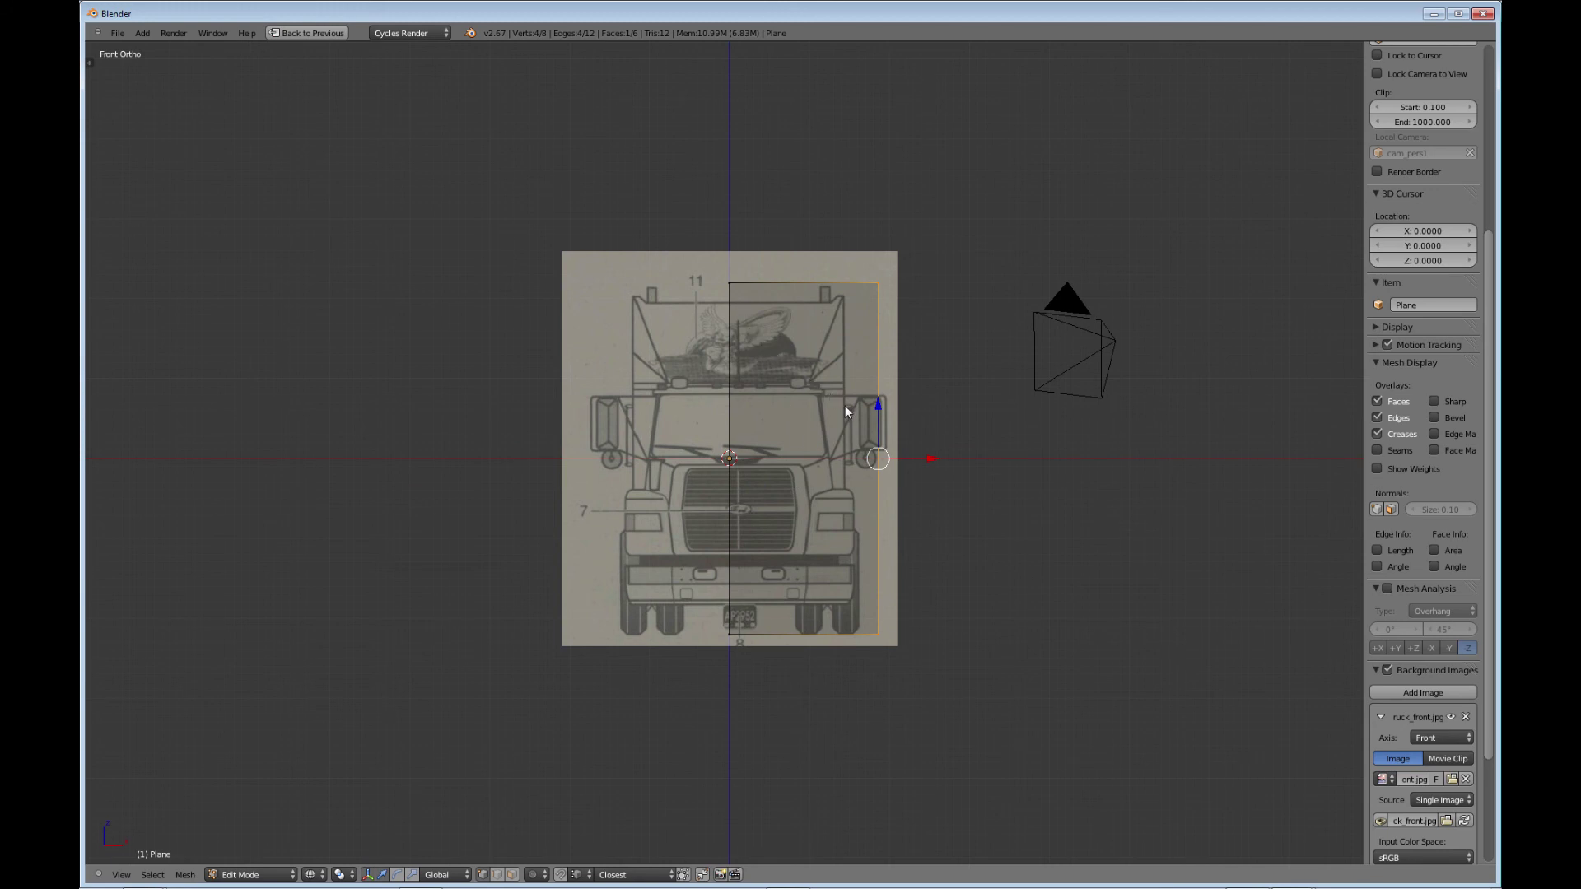
# Step: Move the box's left-side vertices in by -1.4 to the truck's left edge
pyautogui.rightClick(730, 282)
pyautogui.keyDown('shift'); pyautogui.rightClick(730, 634); pyautogui.keyUp('shift')
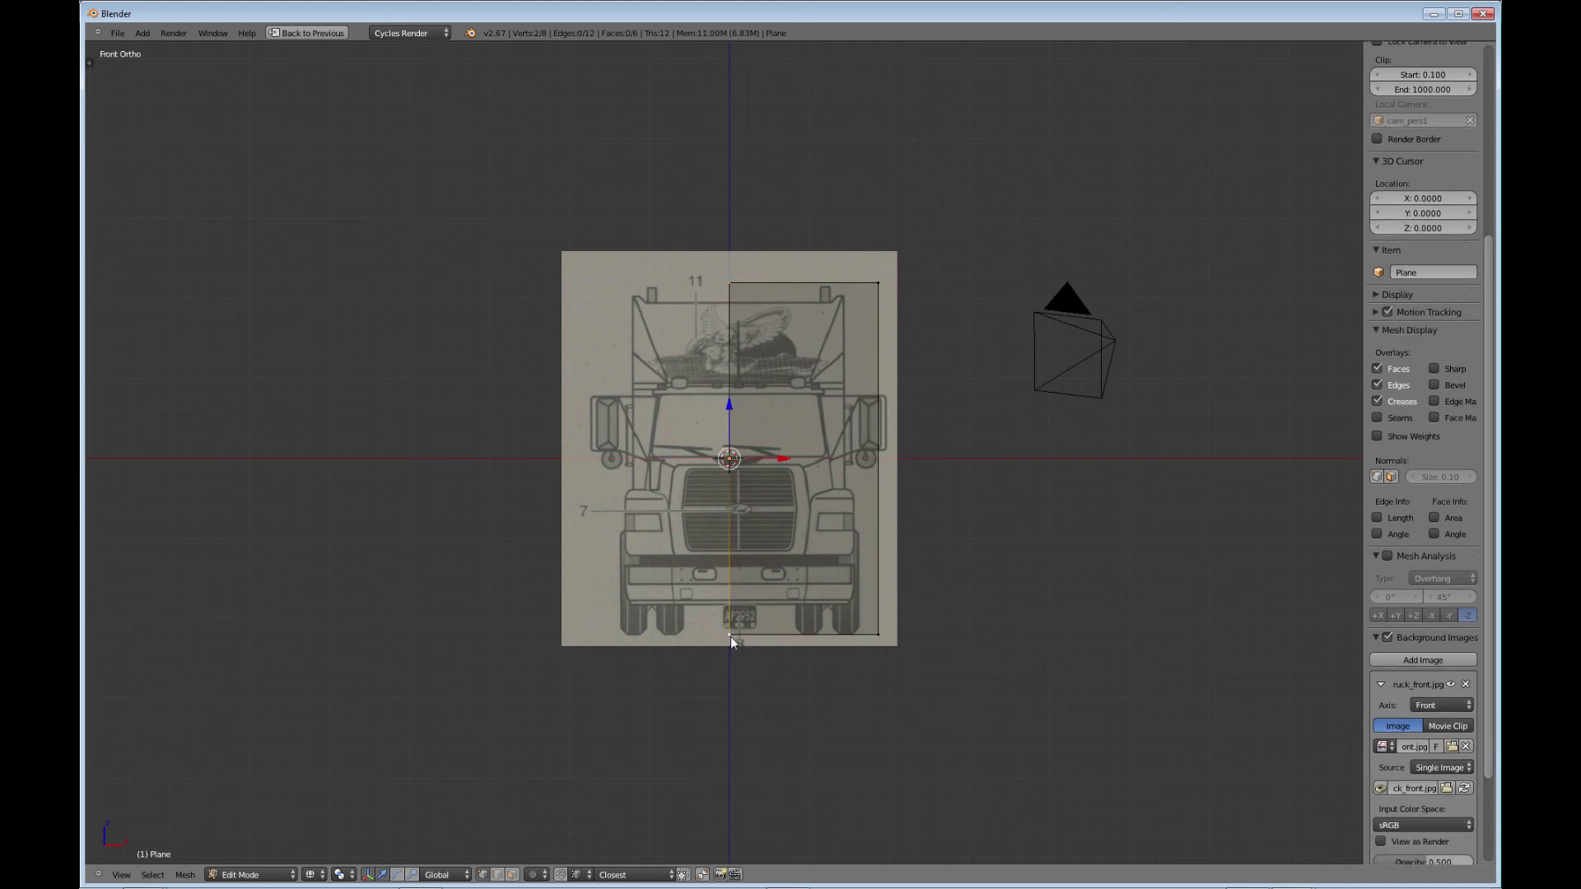
pyautogui.press('b')
pyautogui.moveTo(714, 254); pyautogui.dragTo(766, 639)
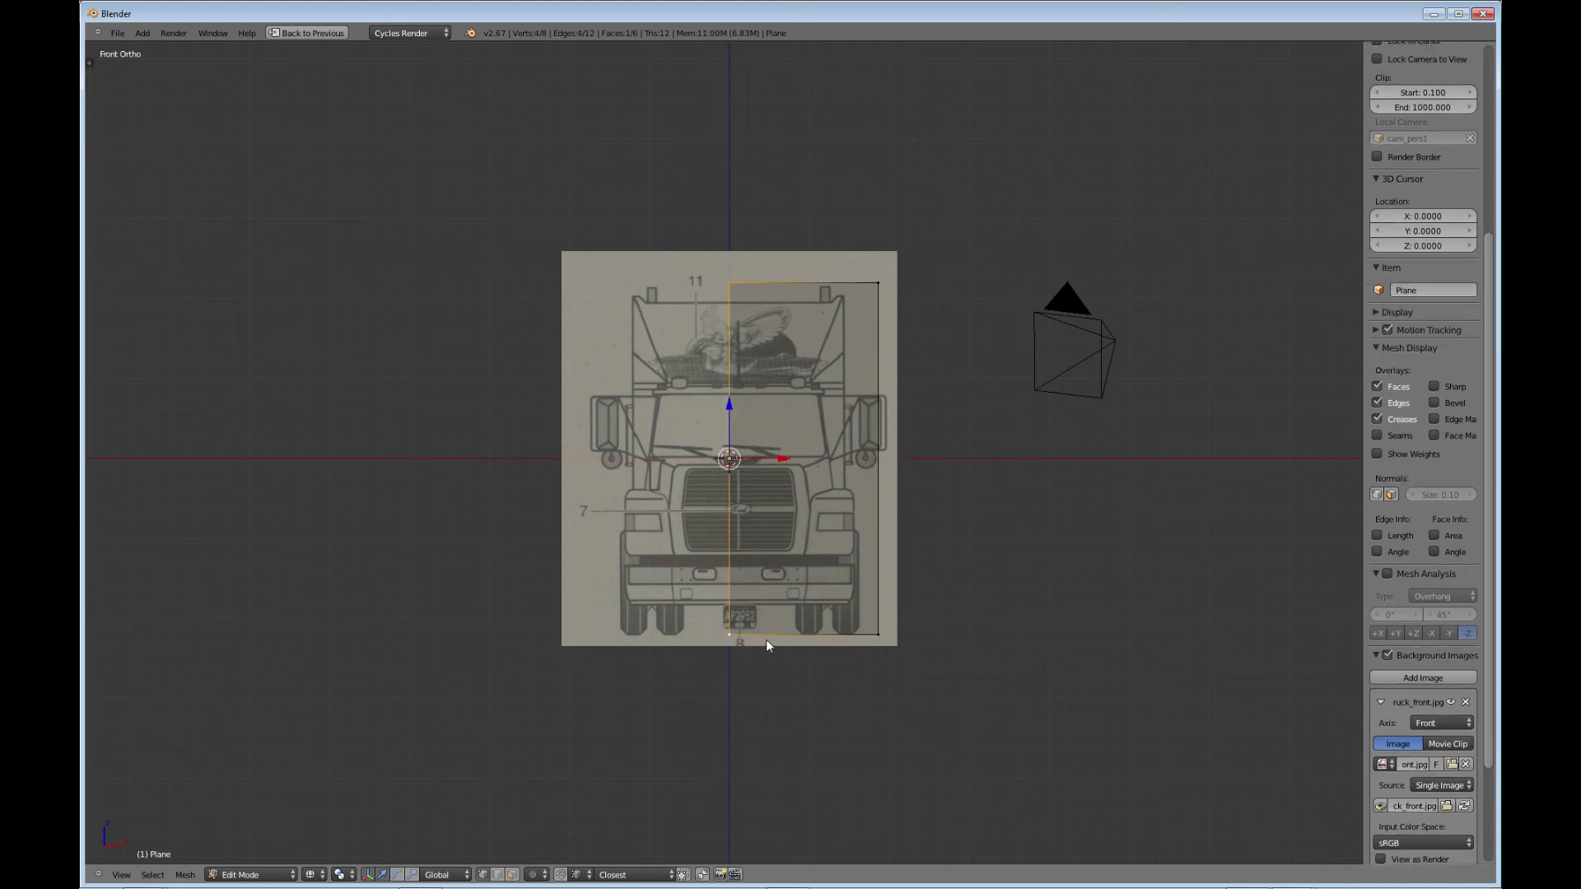
pyautogui.press('g')
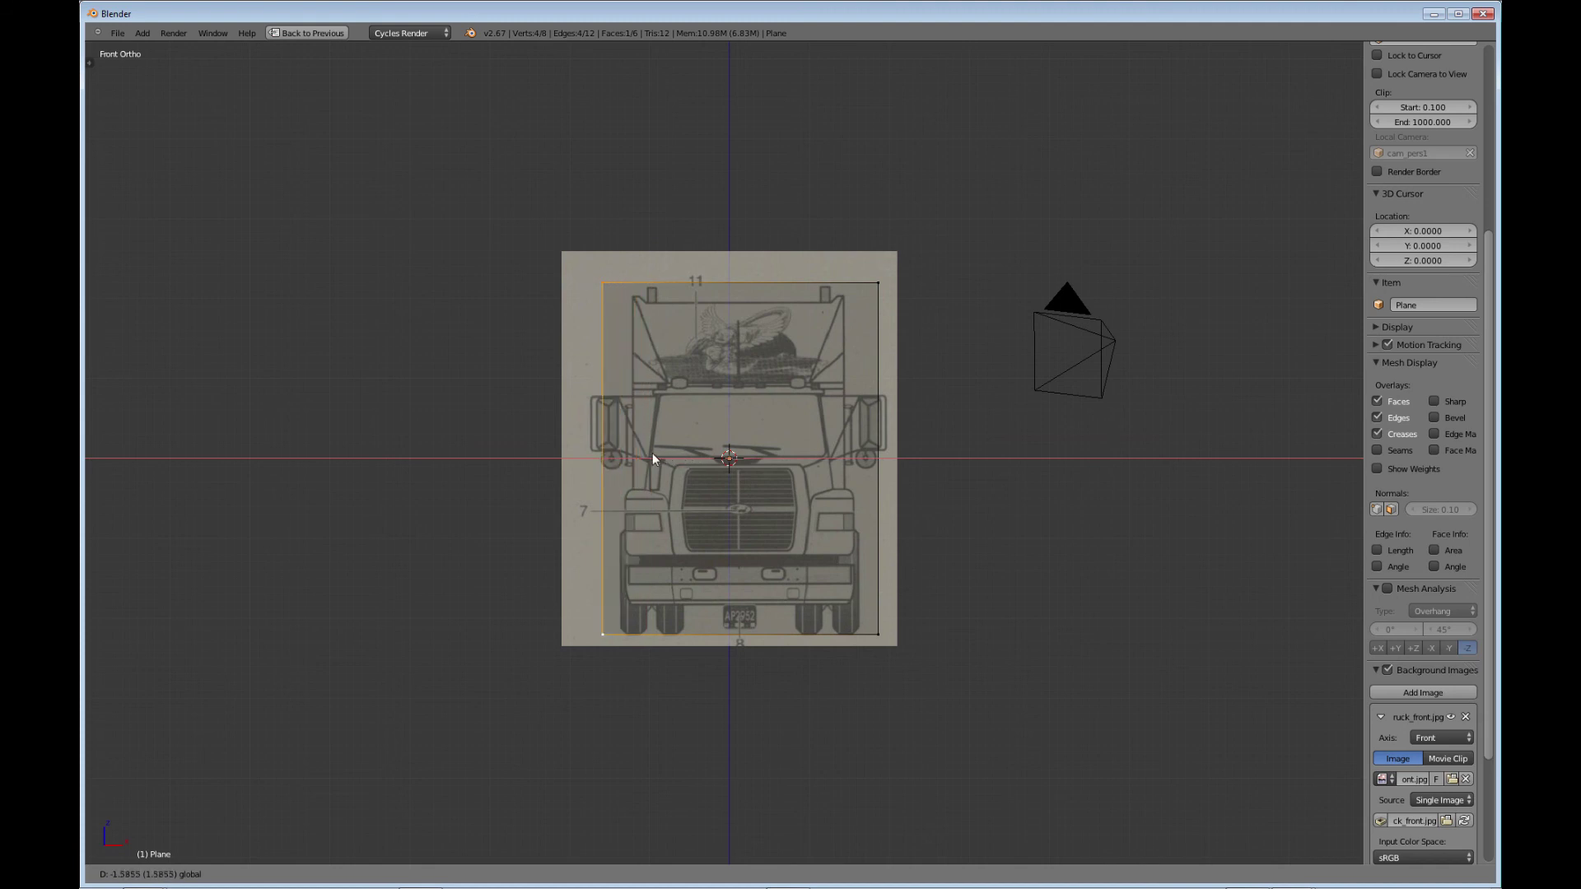
pyautogui.press('ctrl')
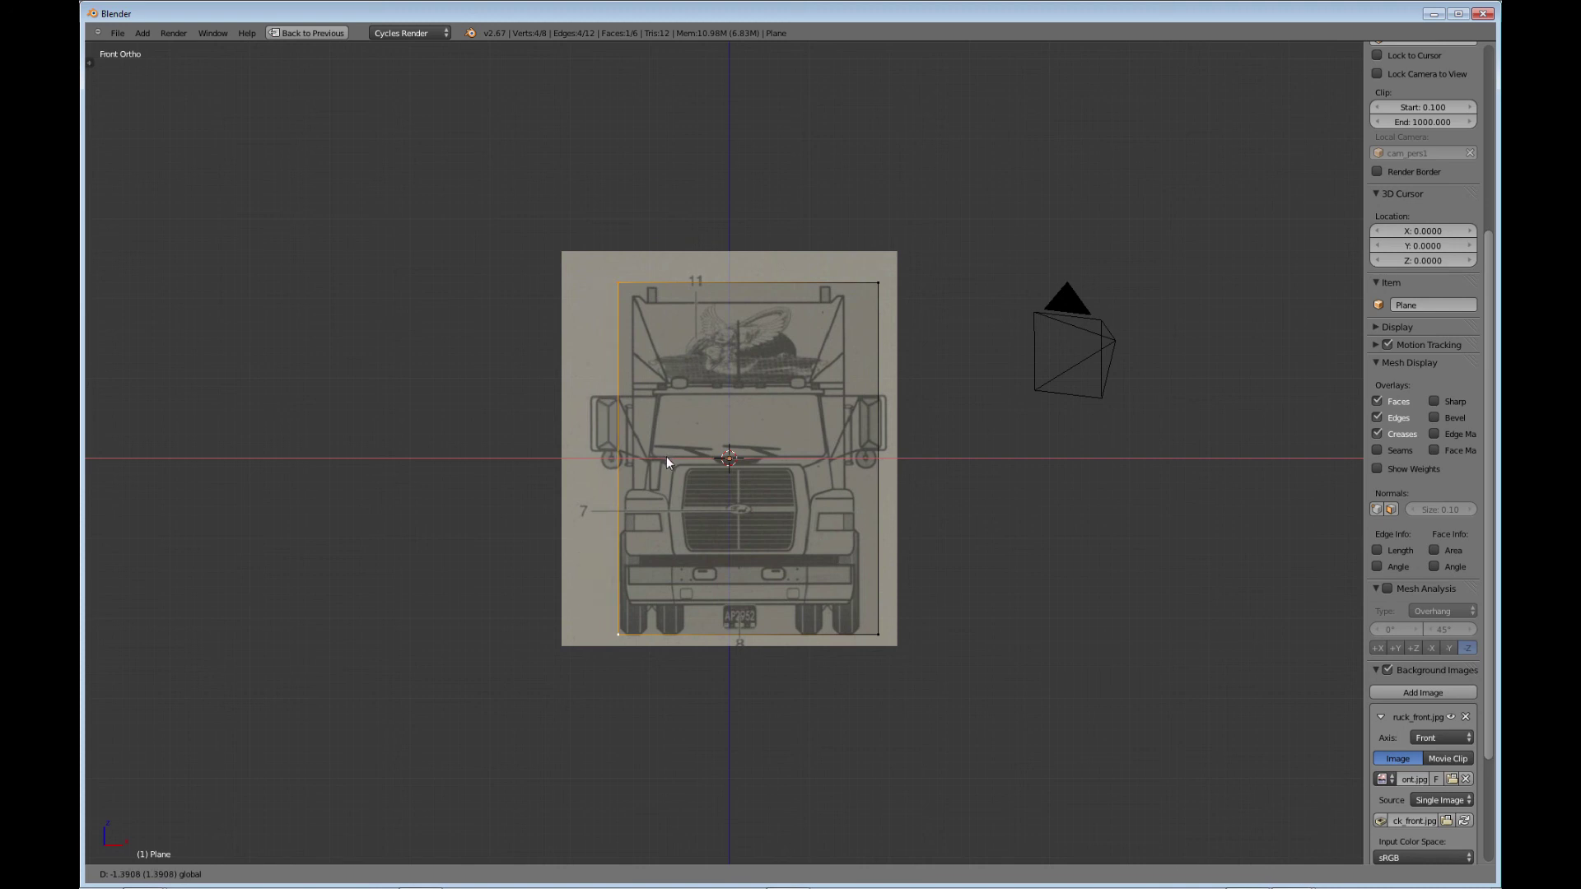
pyautogui.click(666, 457)
# Step: Pull the box's right-side vertices in to the truck's right edge
pyautogui.rightClick(878, 288)
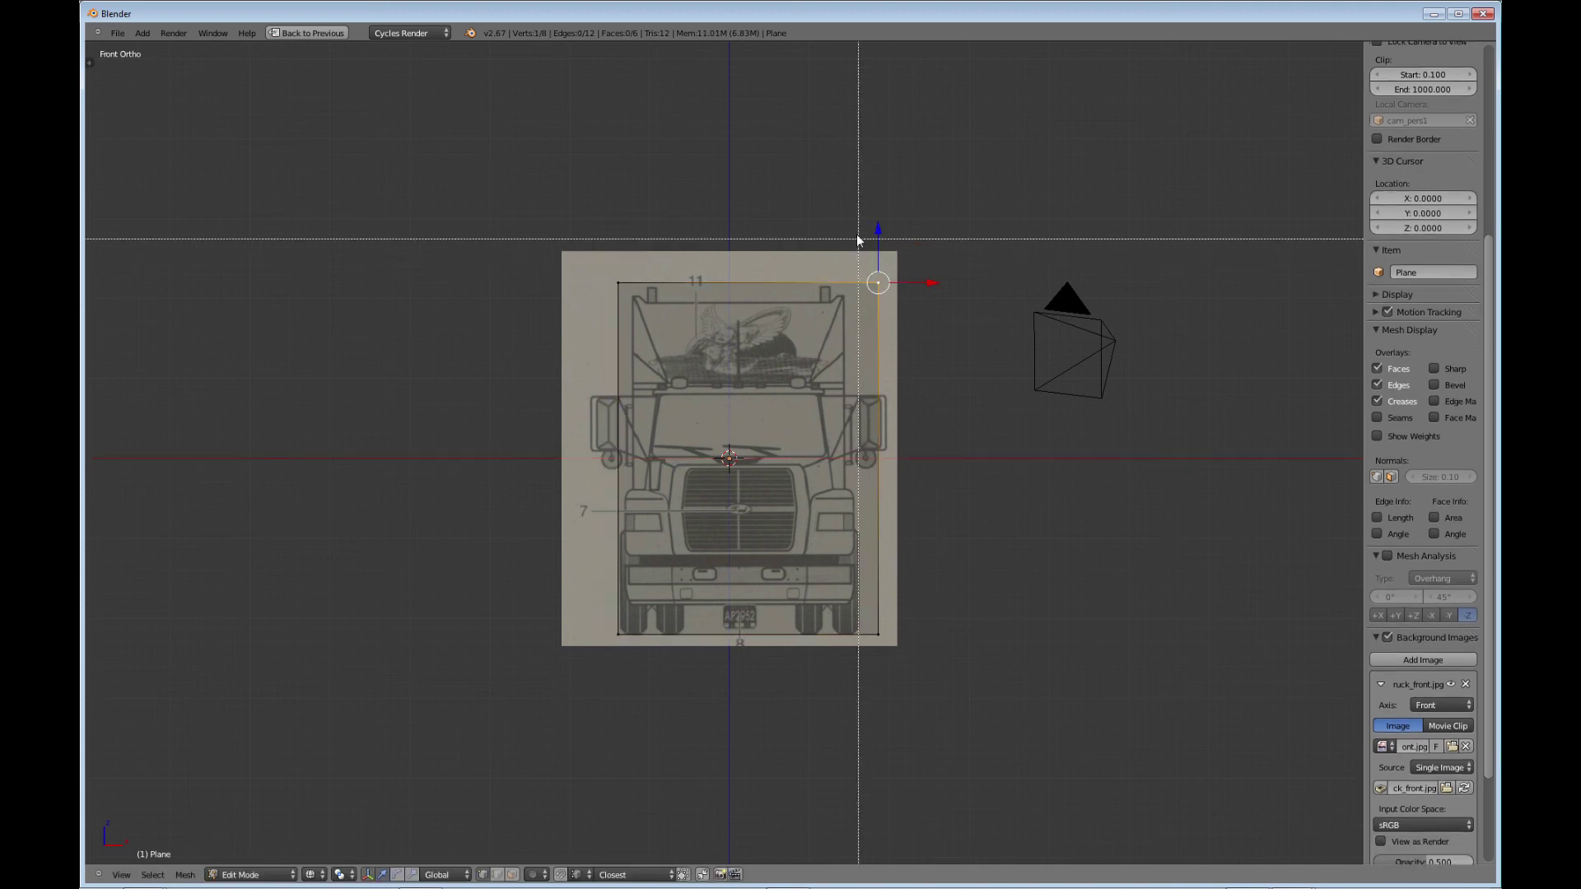
pyautogui.keyDown('shift'); pyautogui.rightClick(893, 667); pyautogui.keyUp('shift')
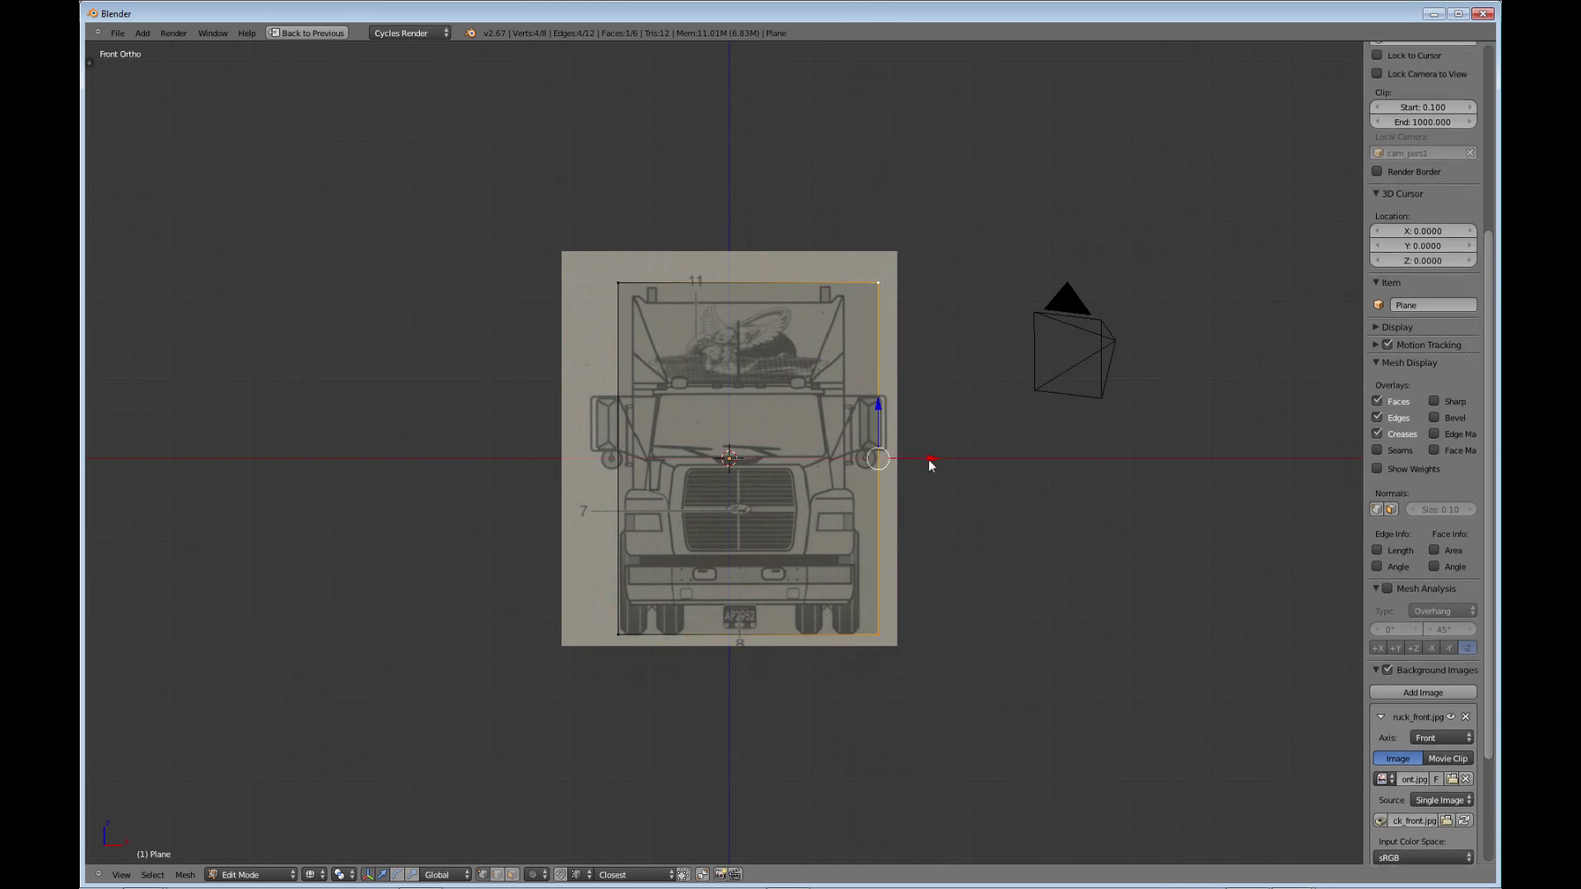
pyautogui.press('g')
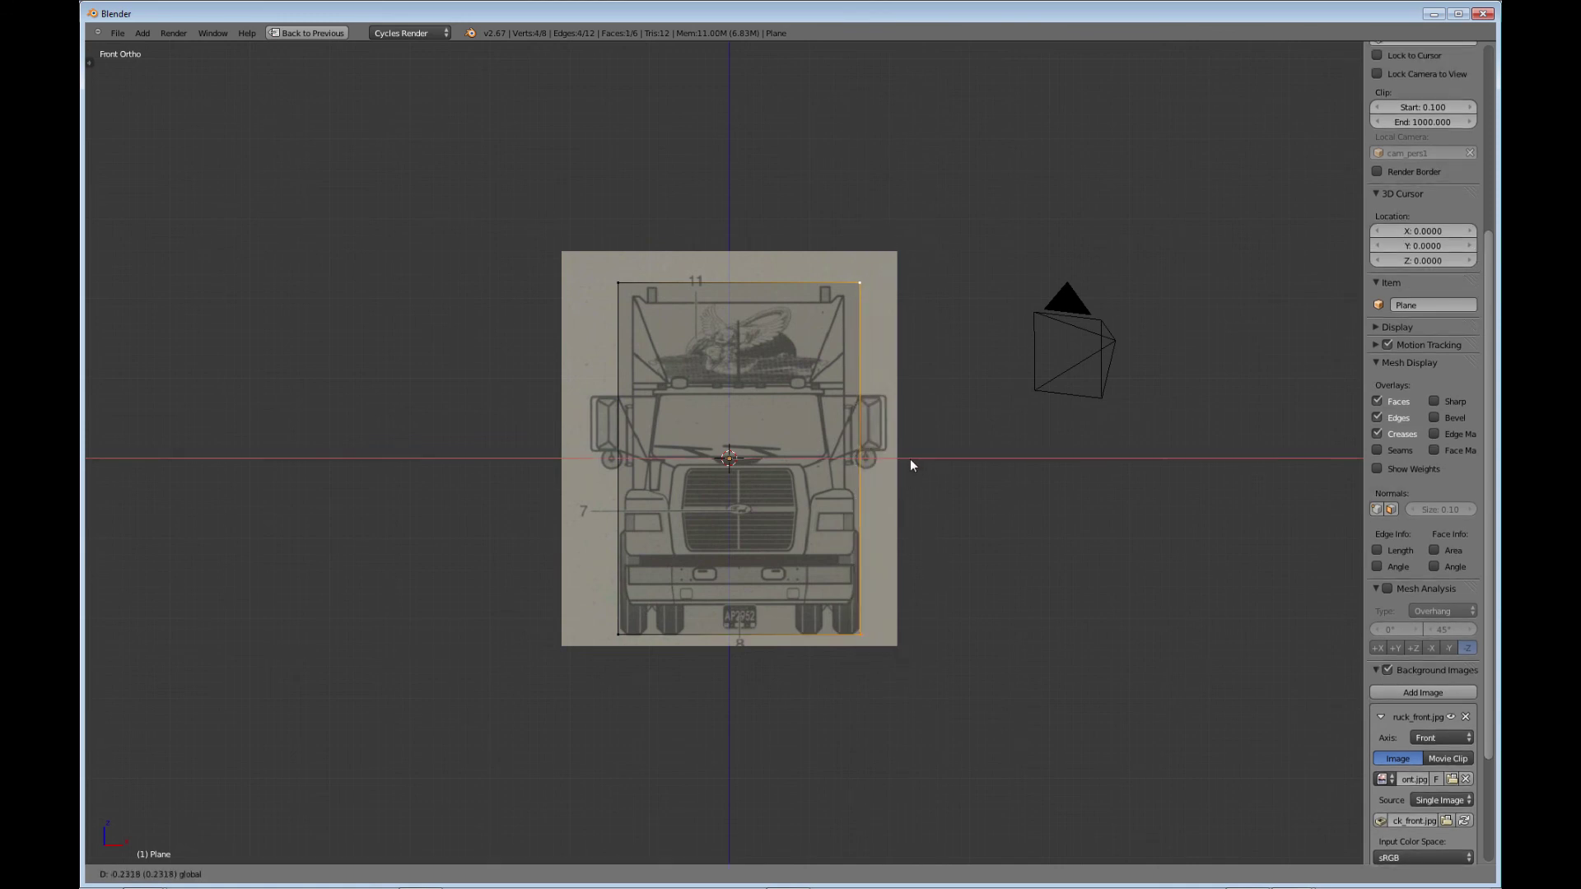
pyautogui.click(910, 465)
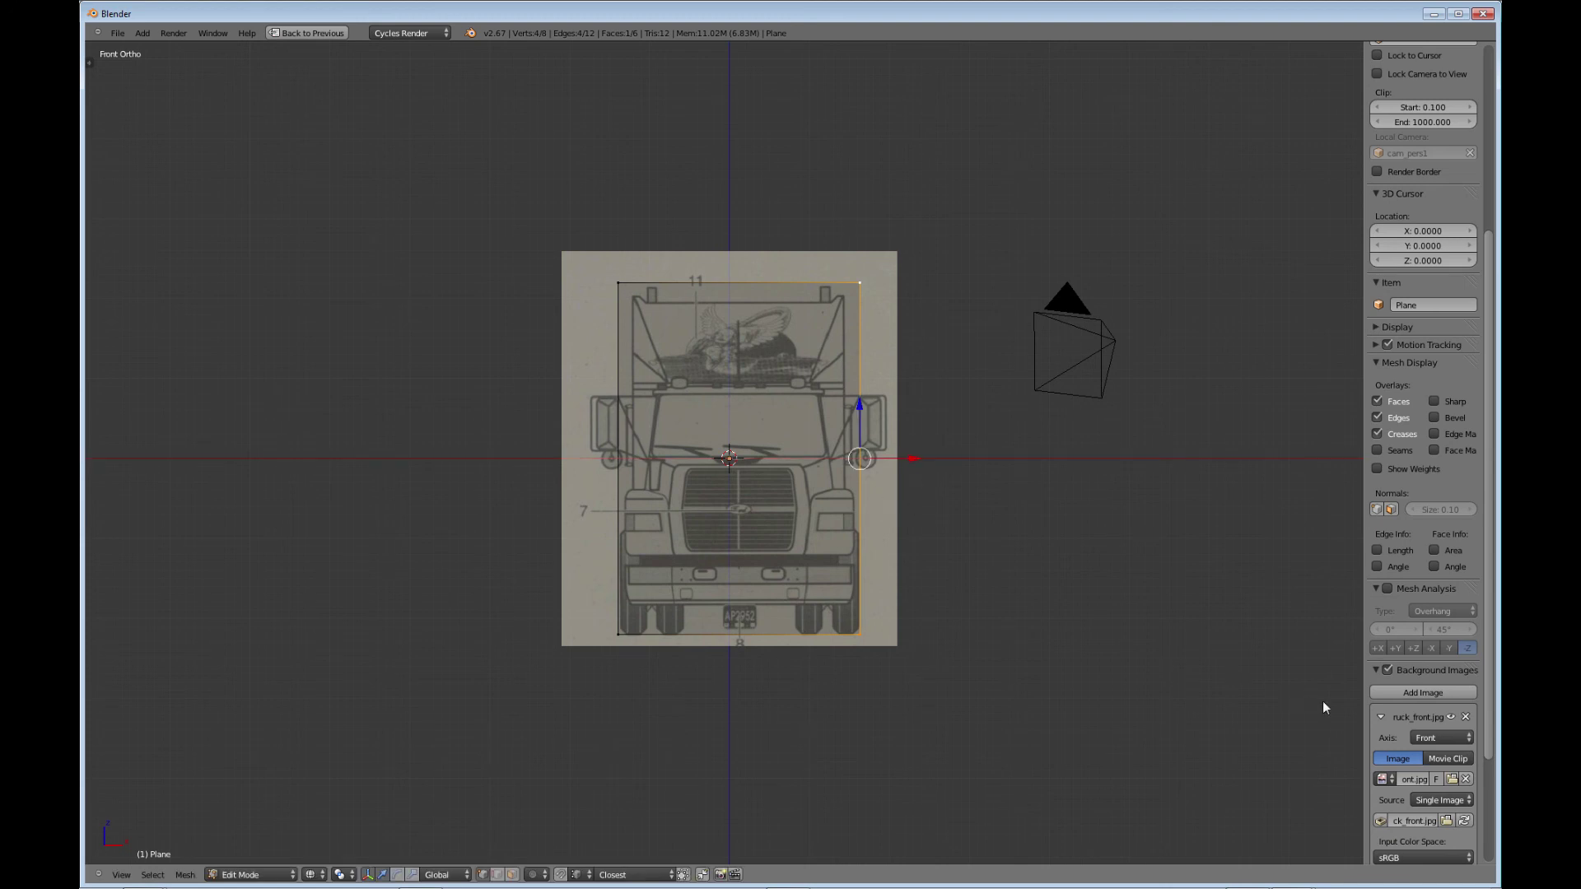
# Step: Back in Object Mode, set the front reference image's Y offset to 0.13
pyautogui.press('Tab')
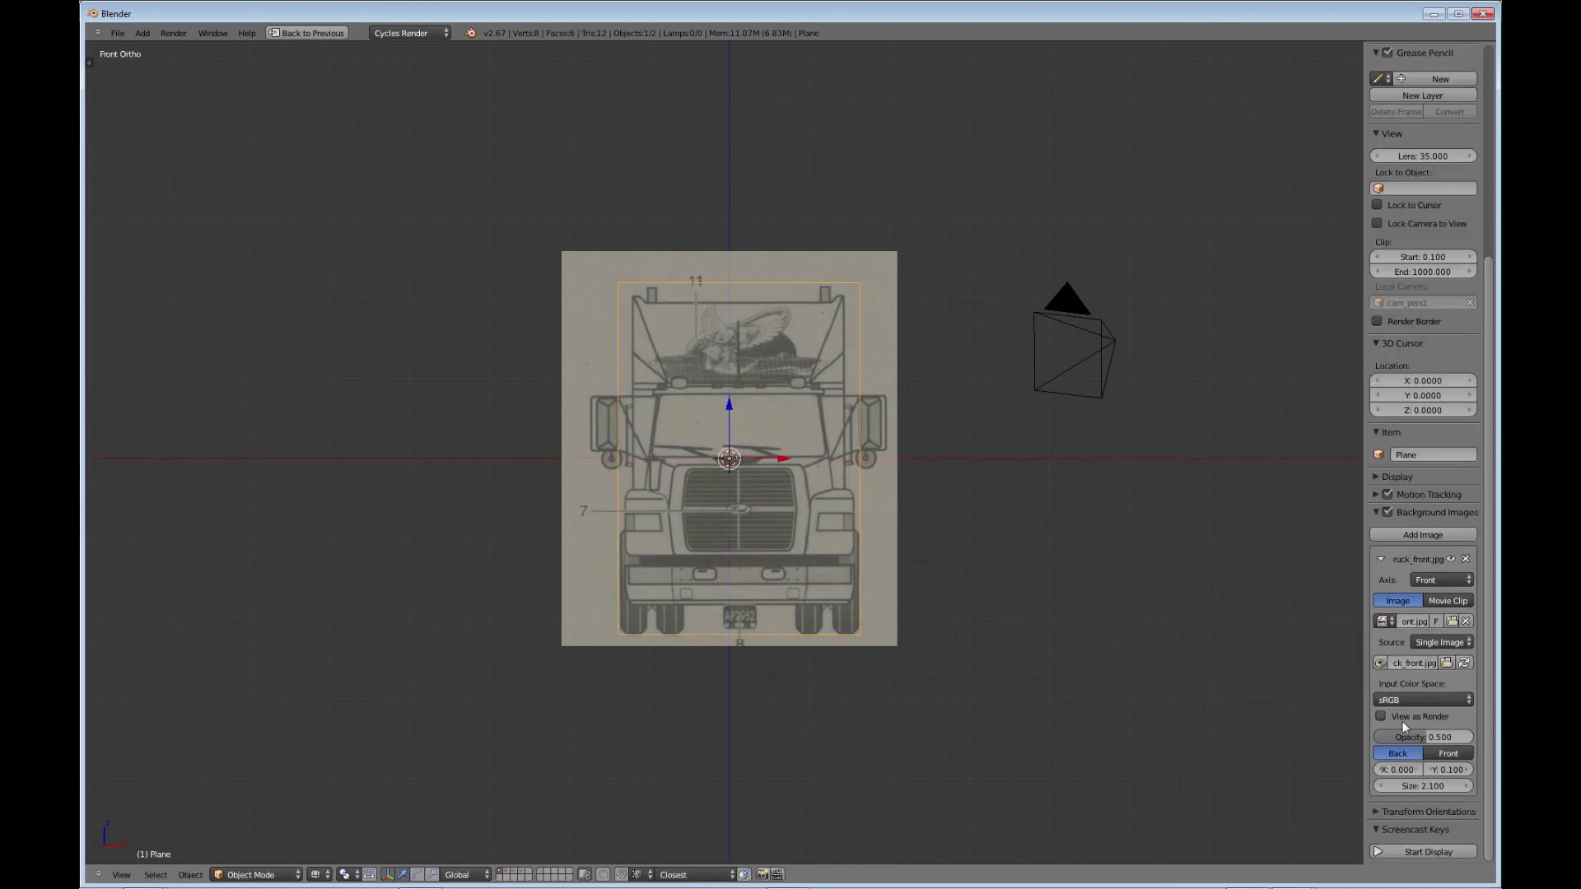
pyautogui.click(1469, 770)
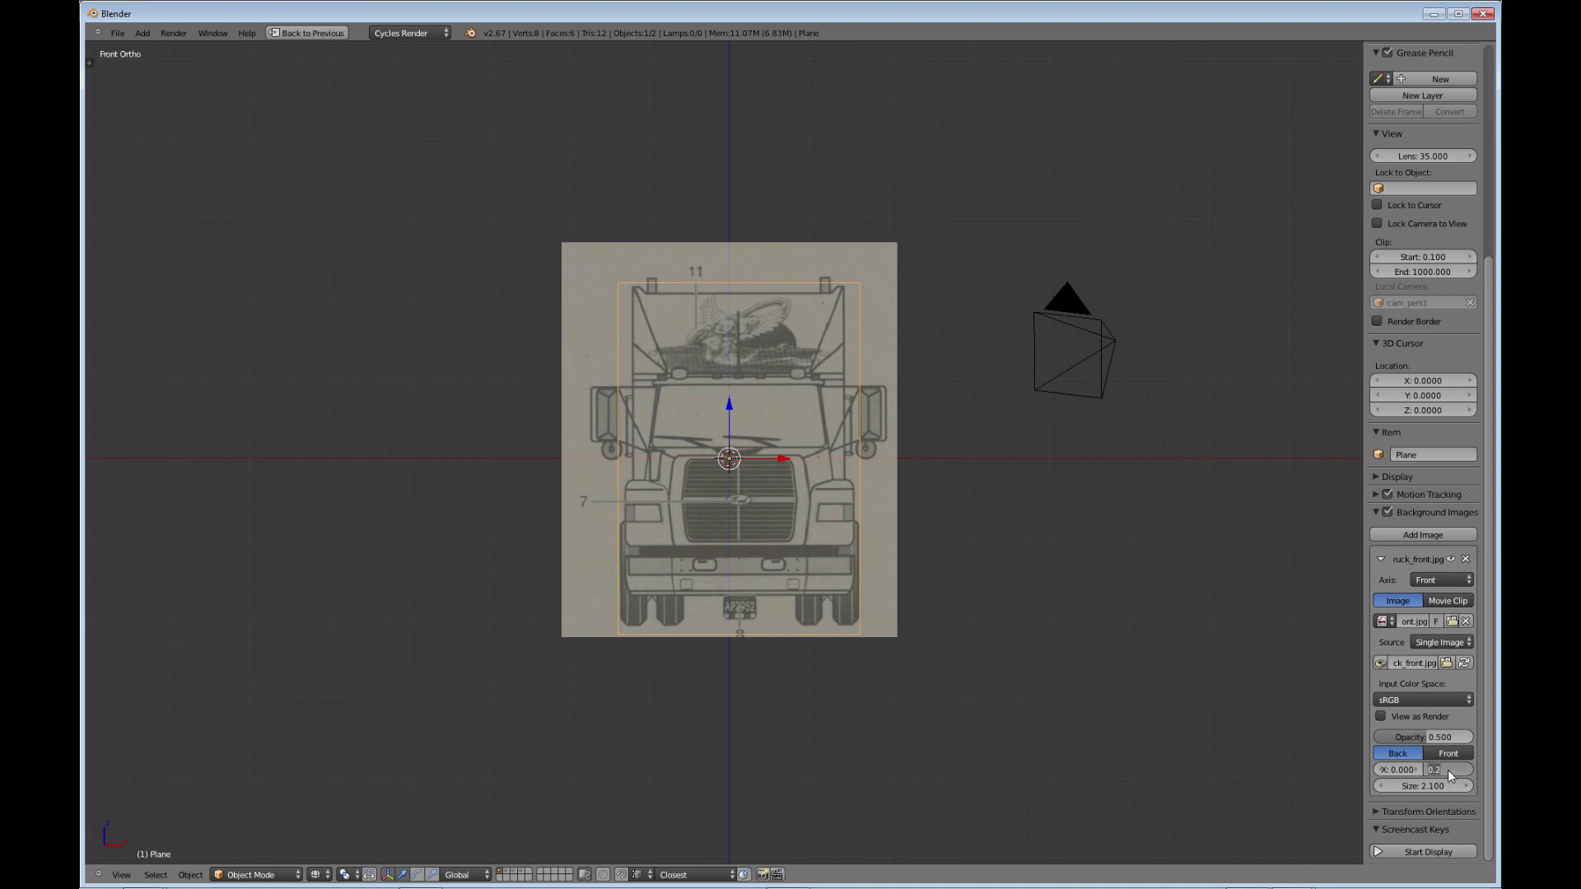
pyautogui.write('0.15')
pyautogui.press('Return')
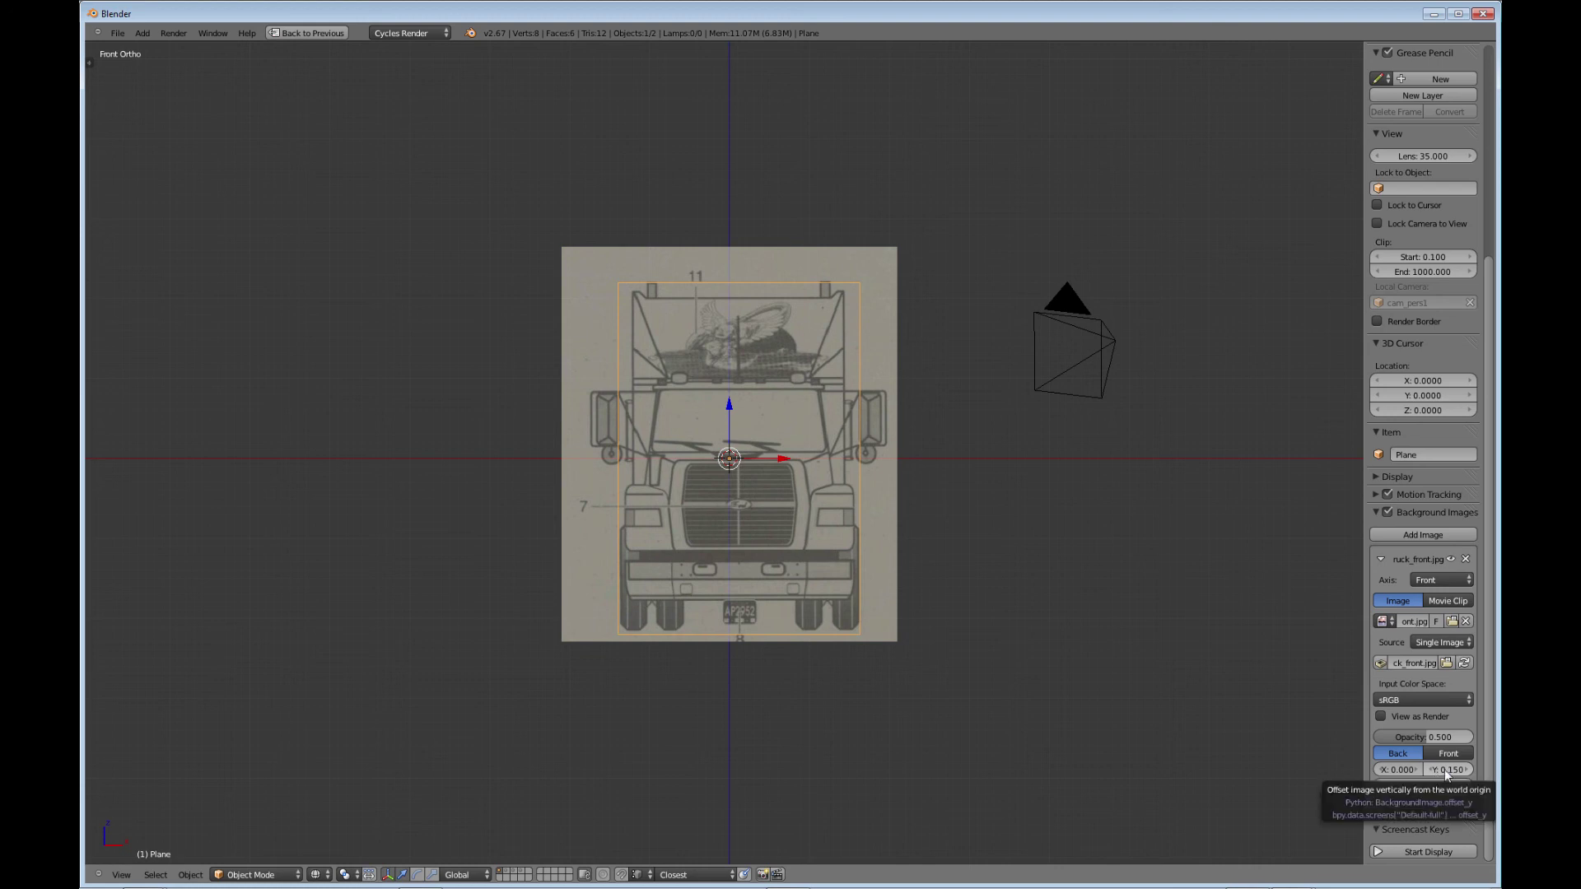
pyautogui.click(1447, 770)
pyautogui.press('BackSpace')
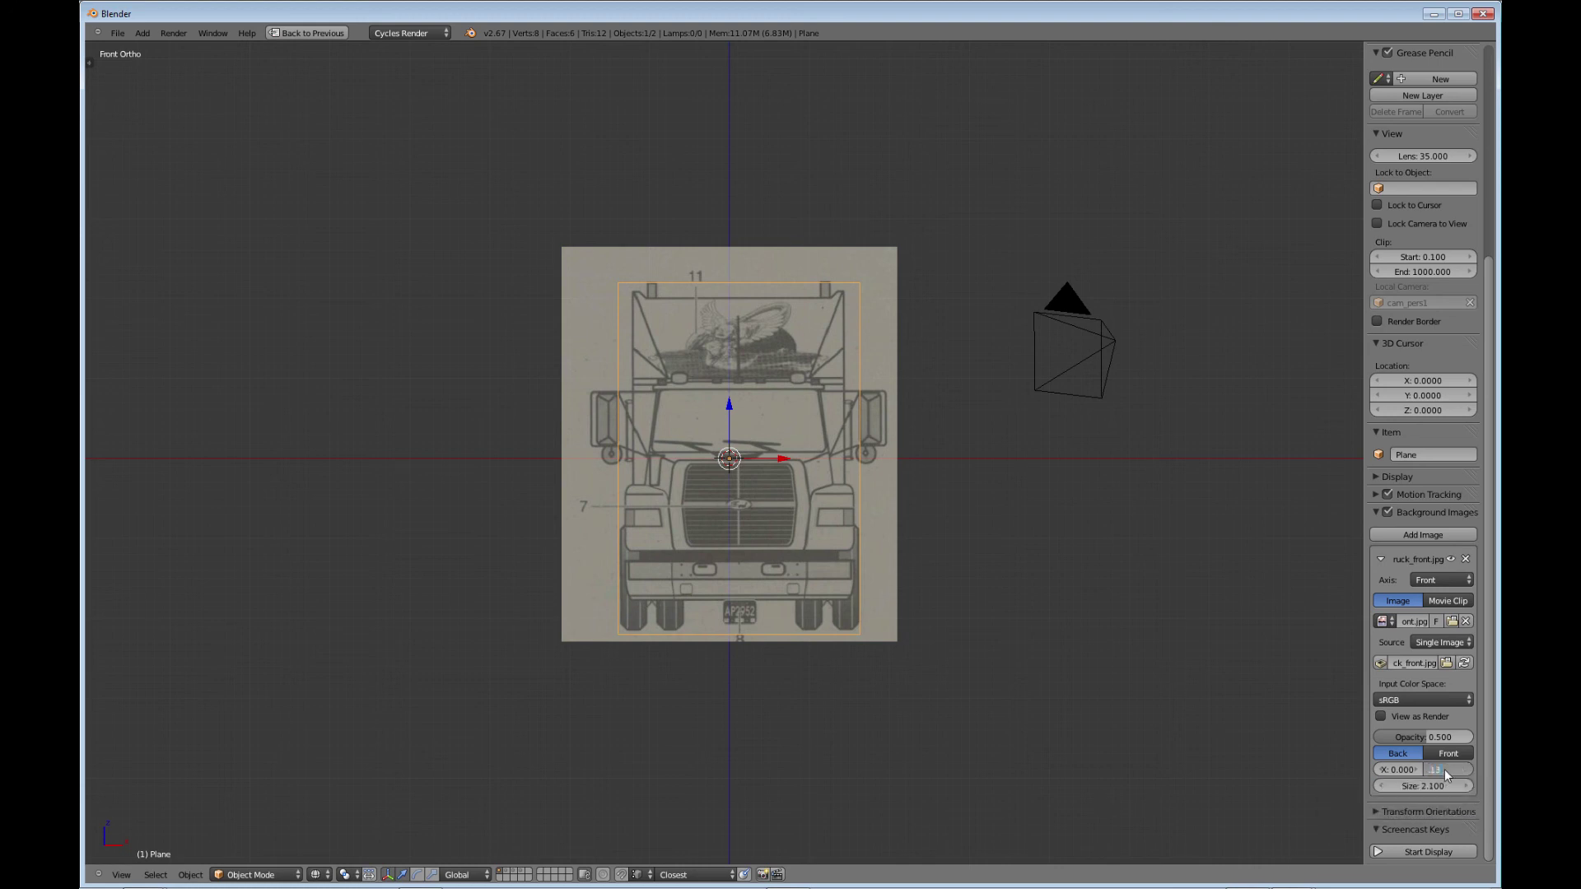
pyautogui.press('Return')
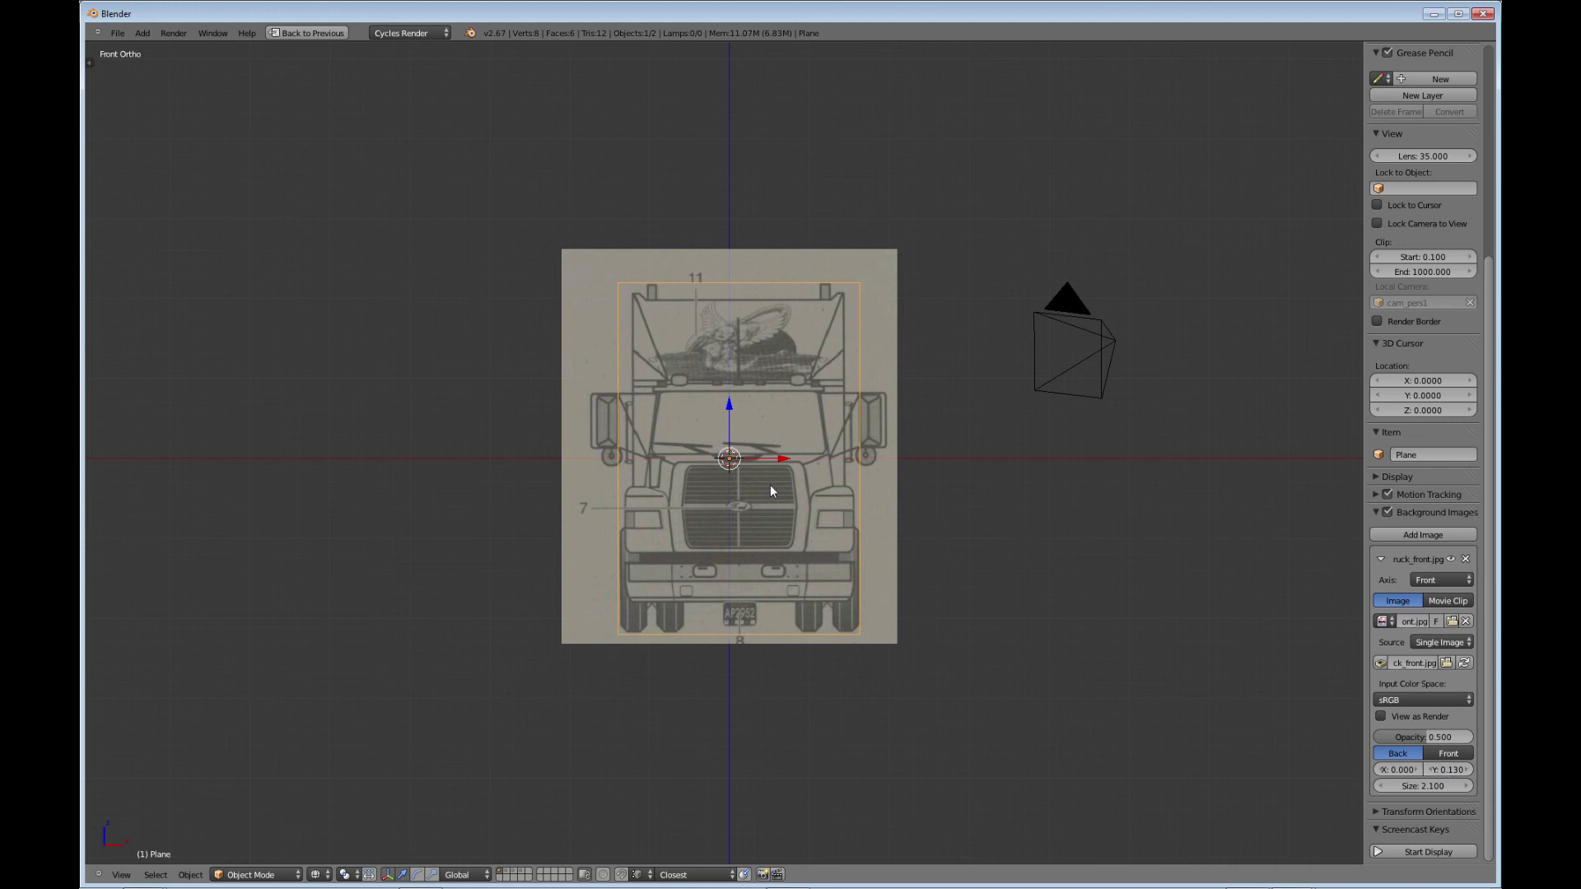
# Step: Restore the four-view layout
pyautogui.scroll(1, 772, 492)
pyautogui.scroll(1, 772, 492)
pyautogui.scroll(-1, 772, 492)
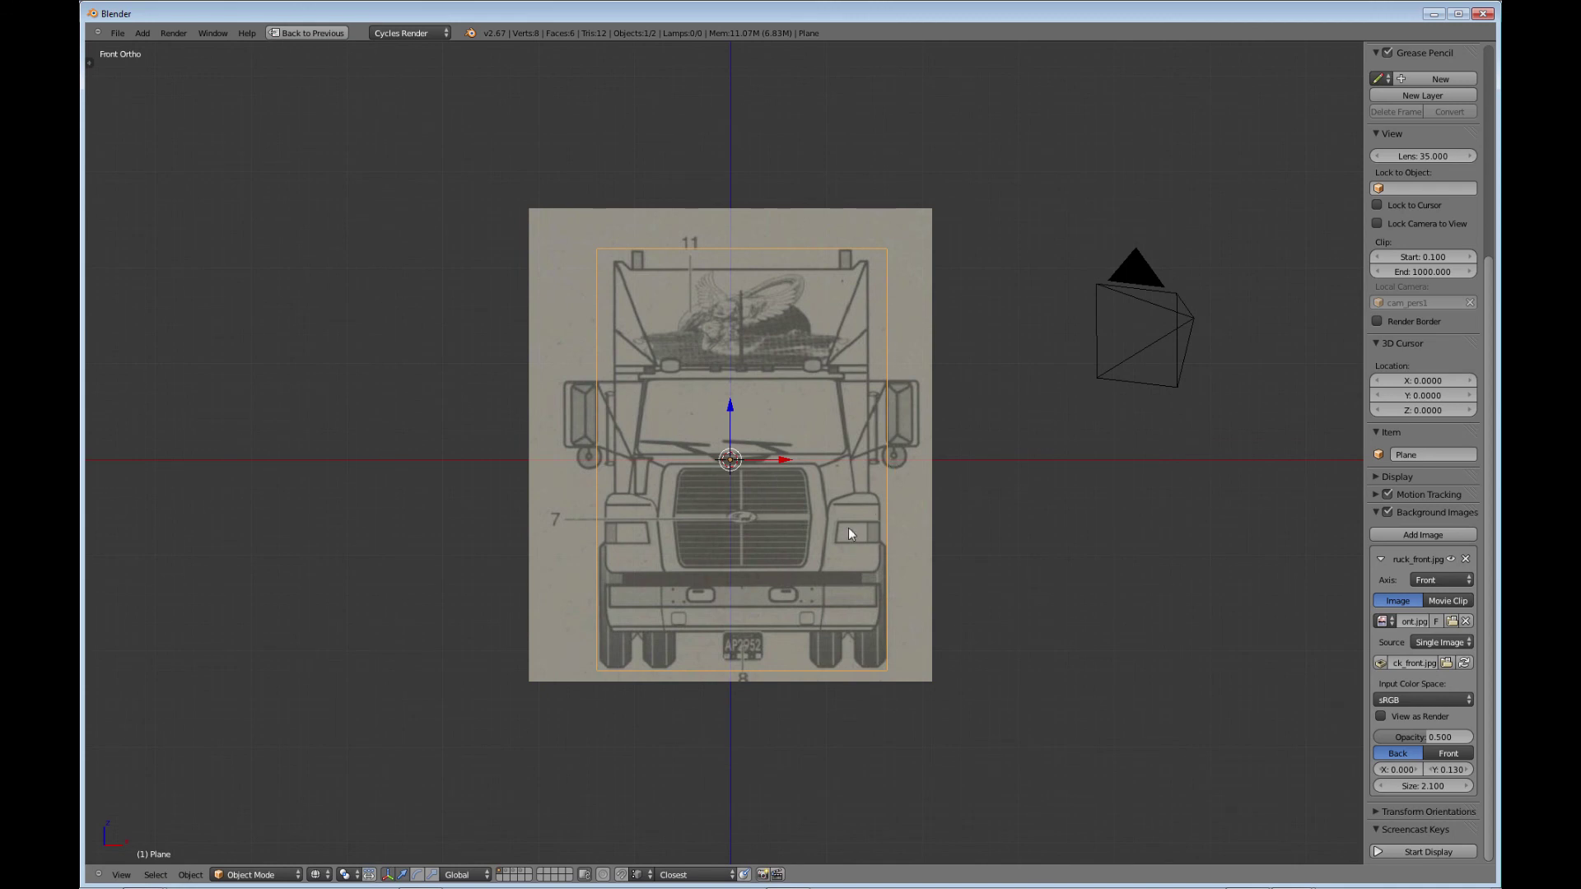
pyautogui.hotkey('ctrl', 'Up')
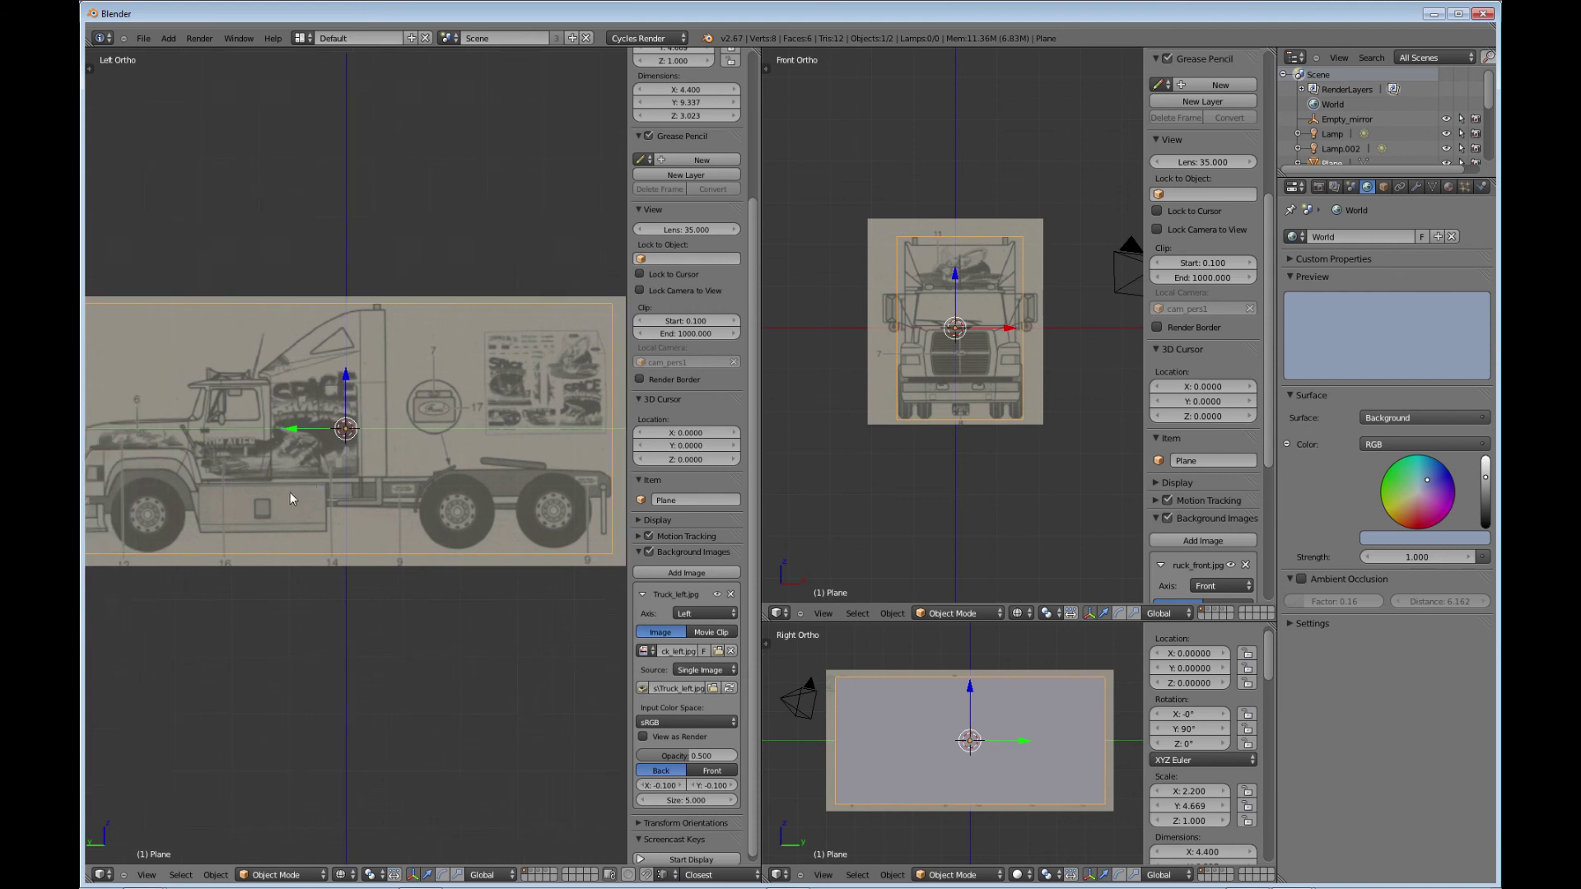